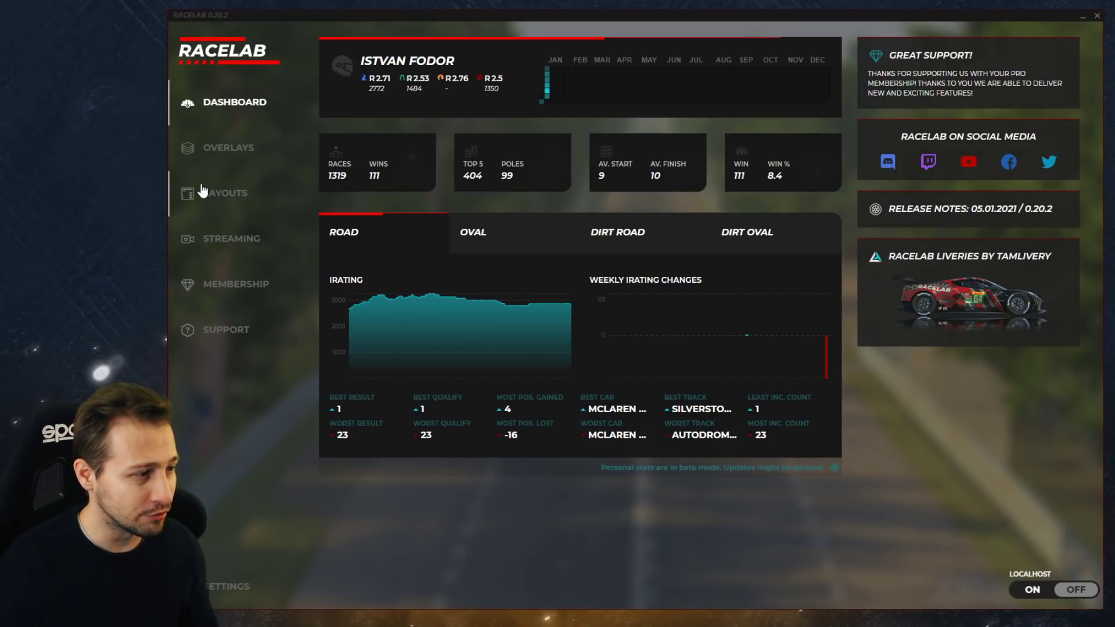
Create a new overlay layout and open it for editing
{"action": "left_click", "coordinate": [216, 199]}
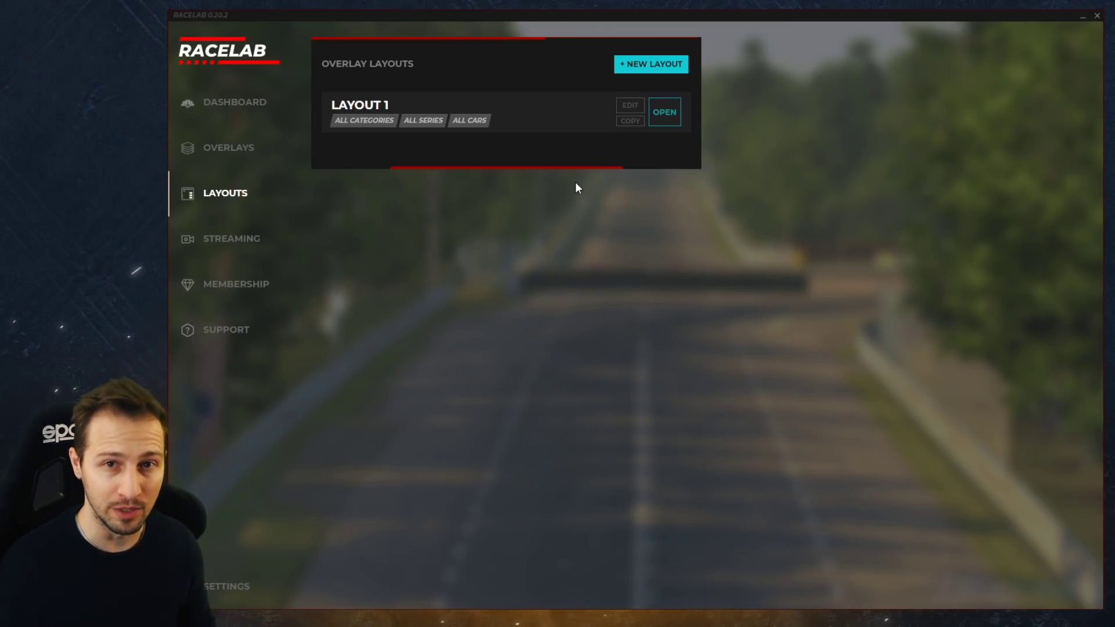
{"action": "left_click", "coordinate": [631, 76]}
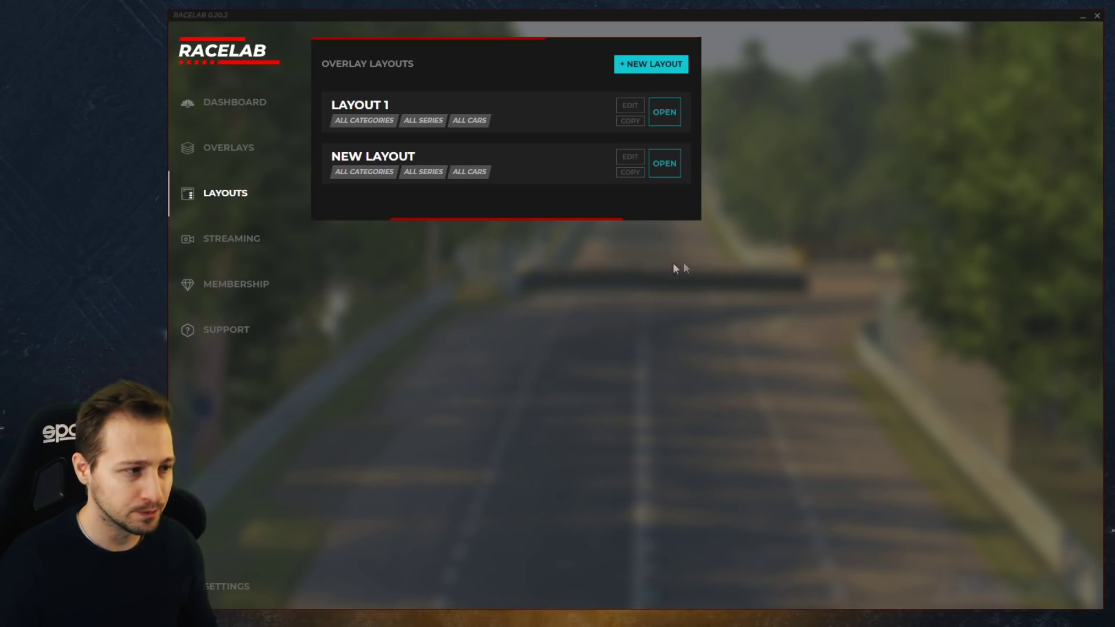
{"action": "left_click", "coordinate": [662, 168]}
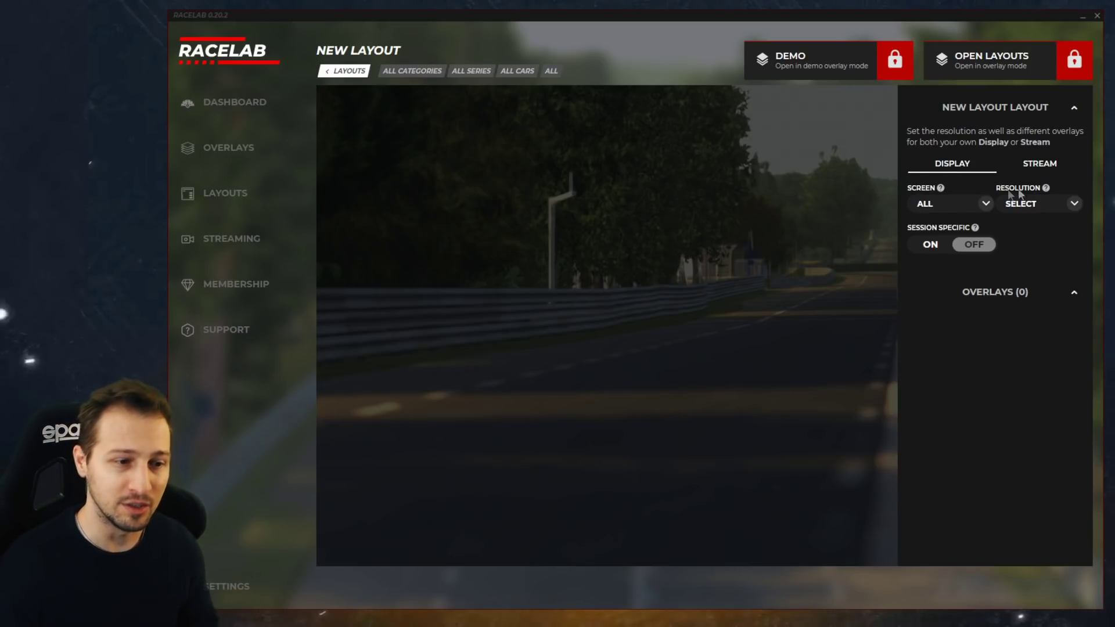
Set the new layout's display to Screen 1 with a resolution of 5120x1440
{"action": "left_click", "coordinate": [985, 205]}
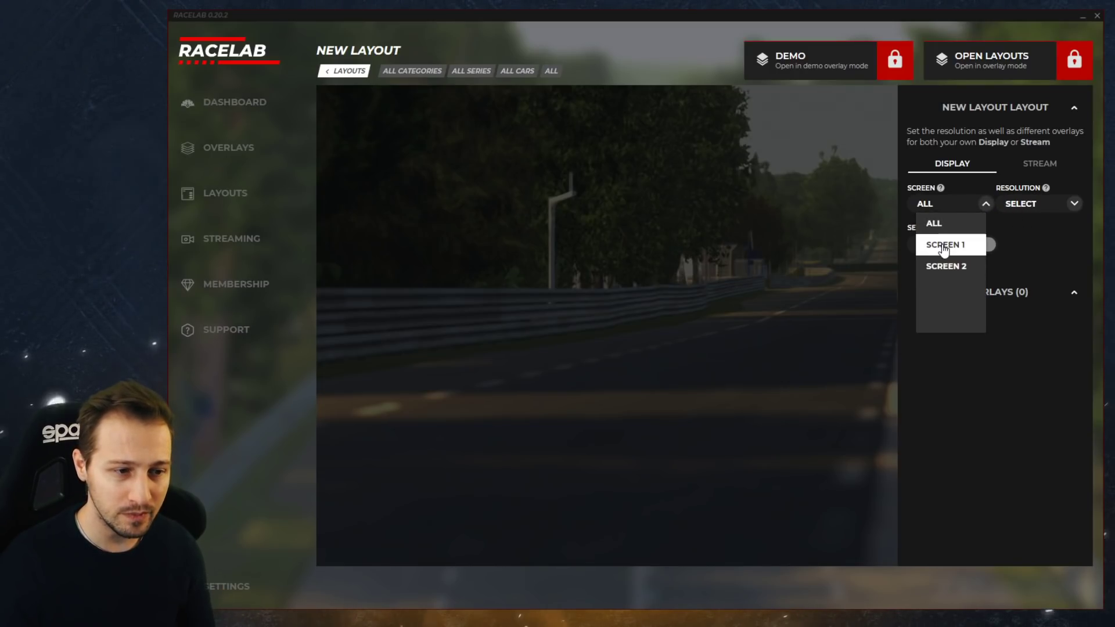
{"action": "left_click", "coordinate": [943, 247]}
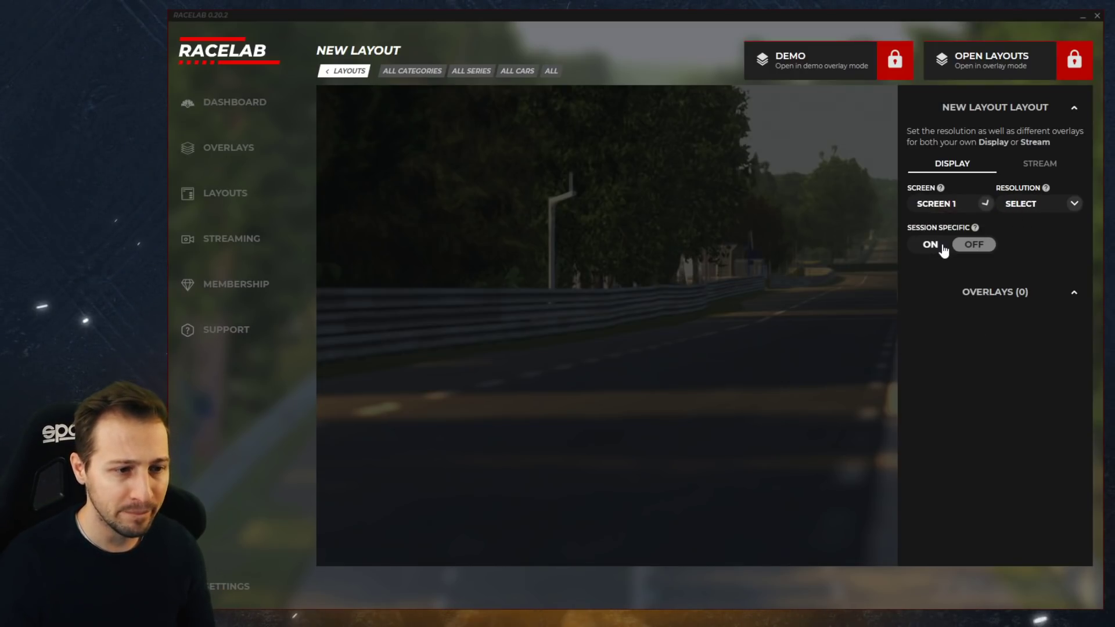
{"action": "left_click", "coordinate": [1043, 211]}
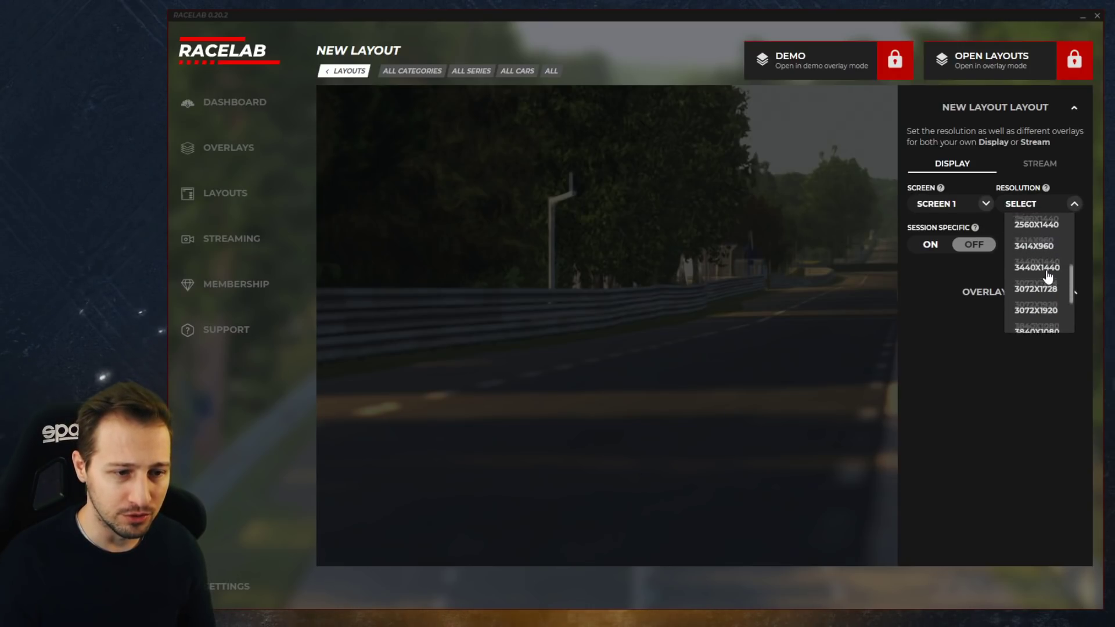
{"action": "left_click", "coordinate": [1034, 224]}
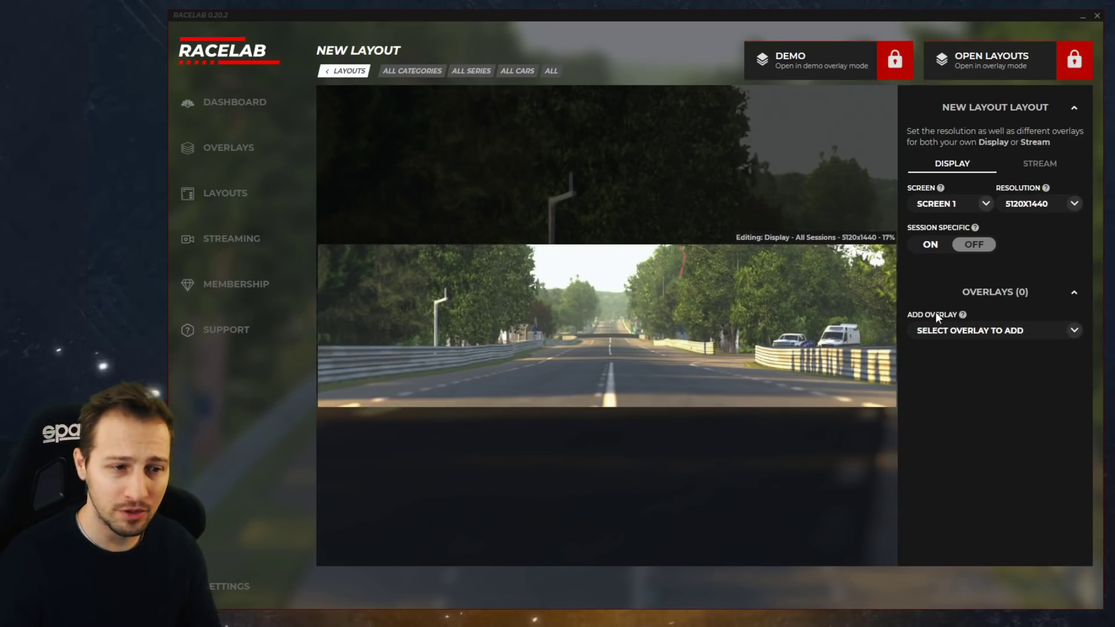
Switch the layout's display to Screen 2 and set its resolution to 1920x1080
{"action": "left_click", "coordinate": [965, 211]}
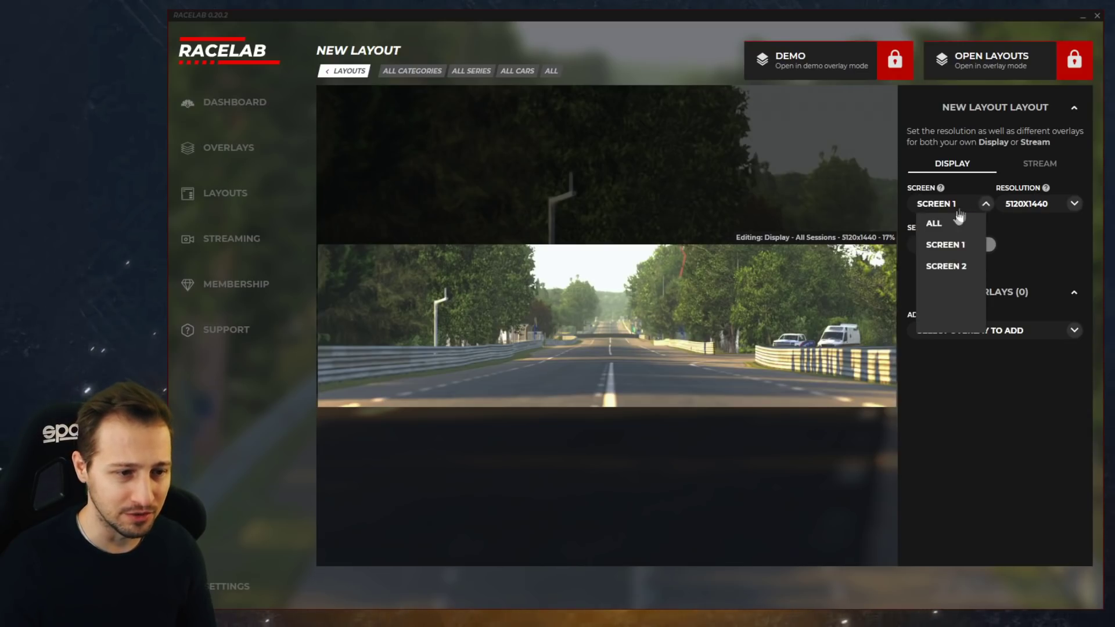
{"action": "left_click", "coordinate": [945, 267]}
{"action": "left_click", "coordinate": [1045, 203]}
{"action": "scroll", "coordinate": [1051, 273], "scroll_direction": "up", "scroll_amount": 3}
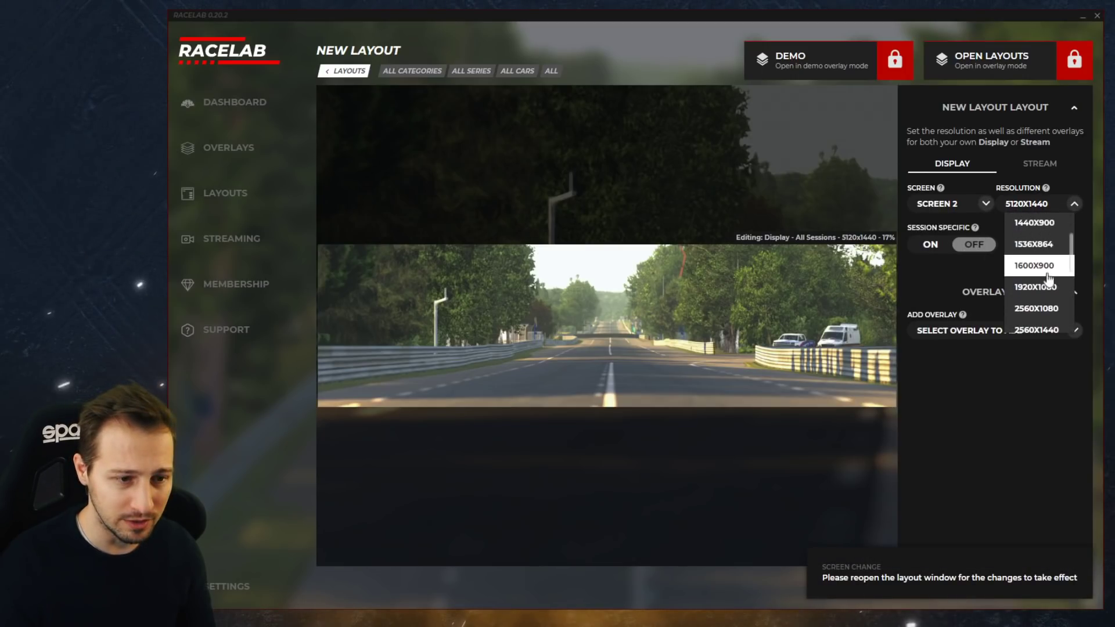
{"action": "left_click", "coordinate": [1054, 286]}
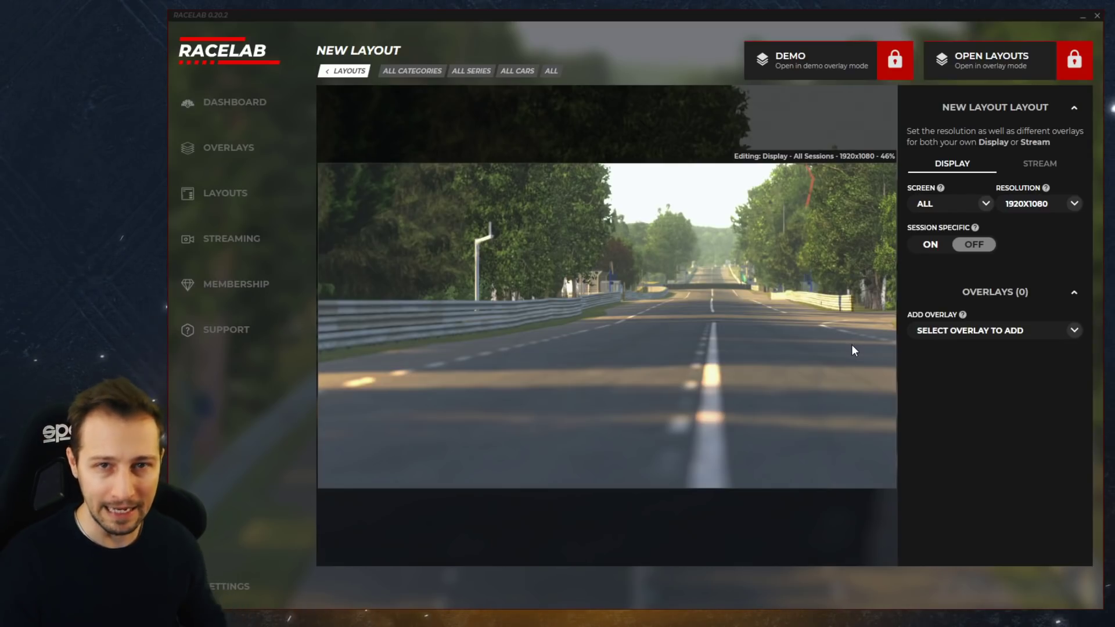
Add the Standings overlay to the layout
{"action": "left_click", "coordinate": [1057, 331]}
{"action": "scroll", "coordinate": [1022, 366], "scroll_direction": "down", "scroll_amount": 3}
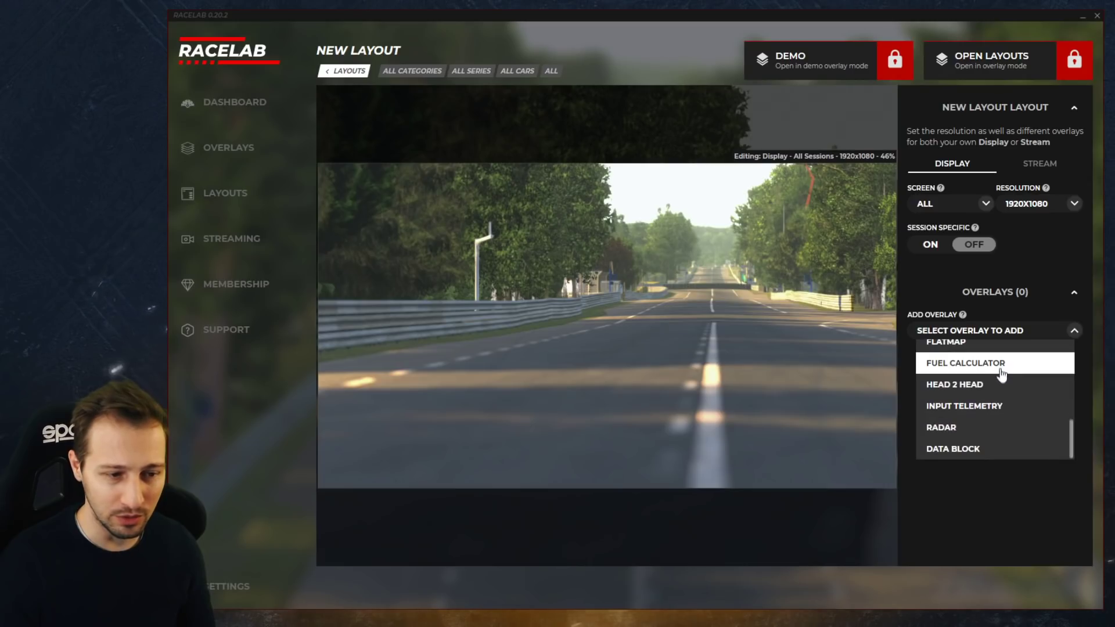
{"action": "scroll", "coordinate": [1005, 433], "scroll_direction": "up", "scroll_amount": 3}
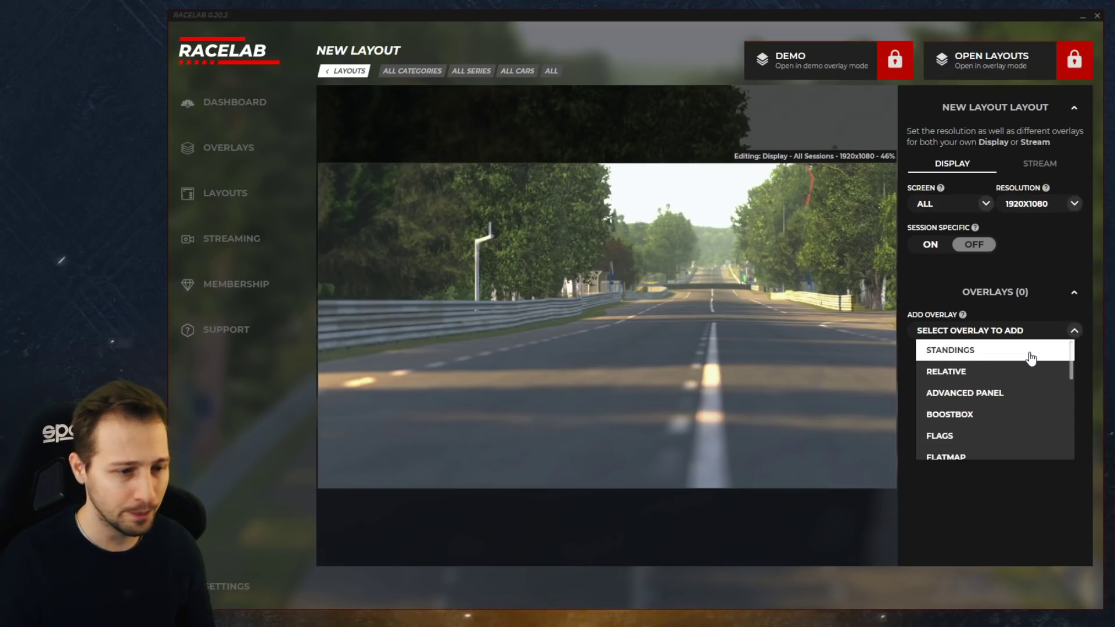
{"action": "left_click", "coordinate": [952, 351]}
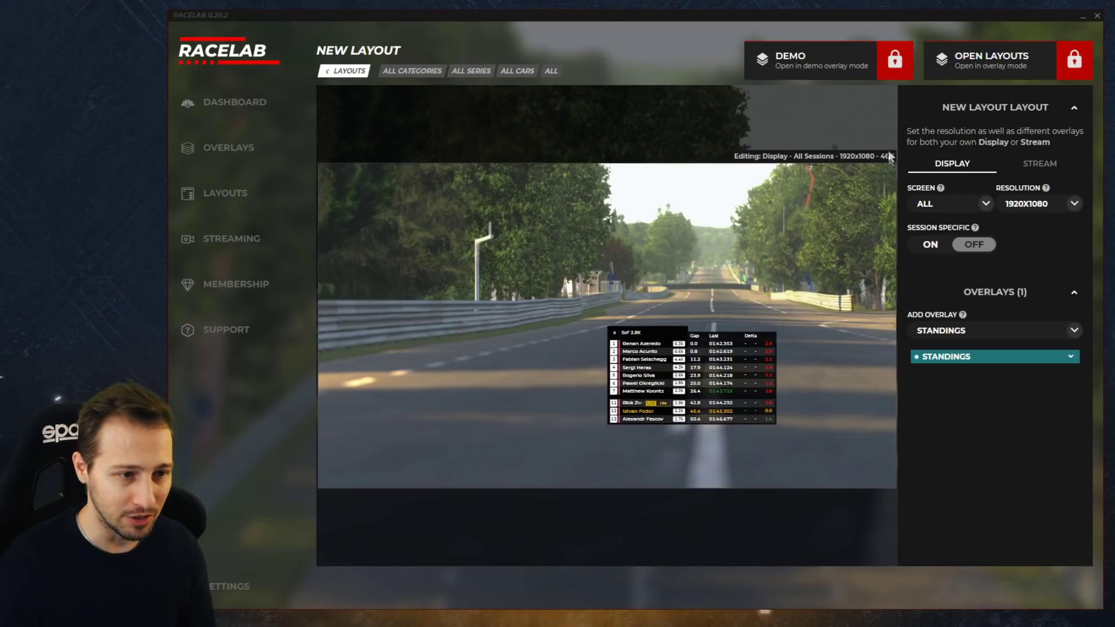
Move the Standings overlay up in the preview and align it to the left and top edges
{"action": "left_click_drag", "start_coordinate": [685, 355], "coordinate": [691, 331]}
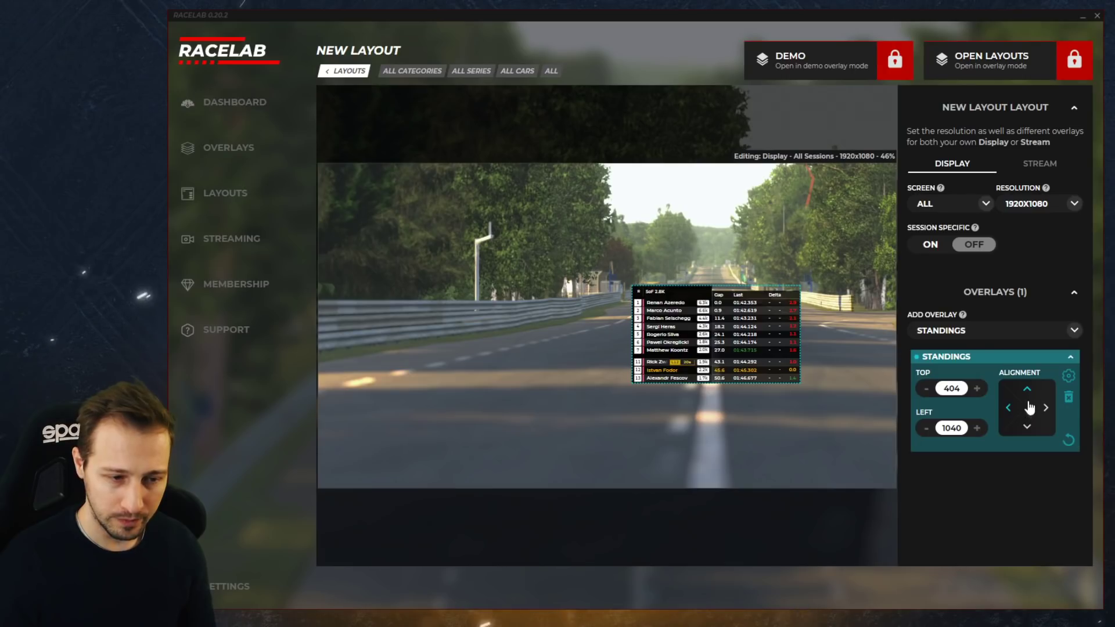
{"action": "left_click", "coordinate": [1008, 409]}
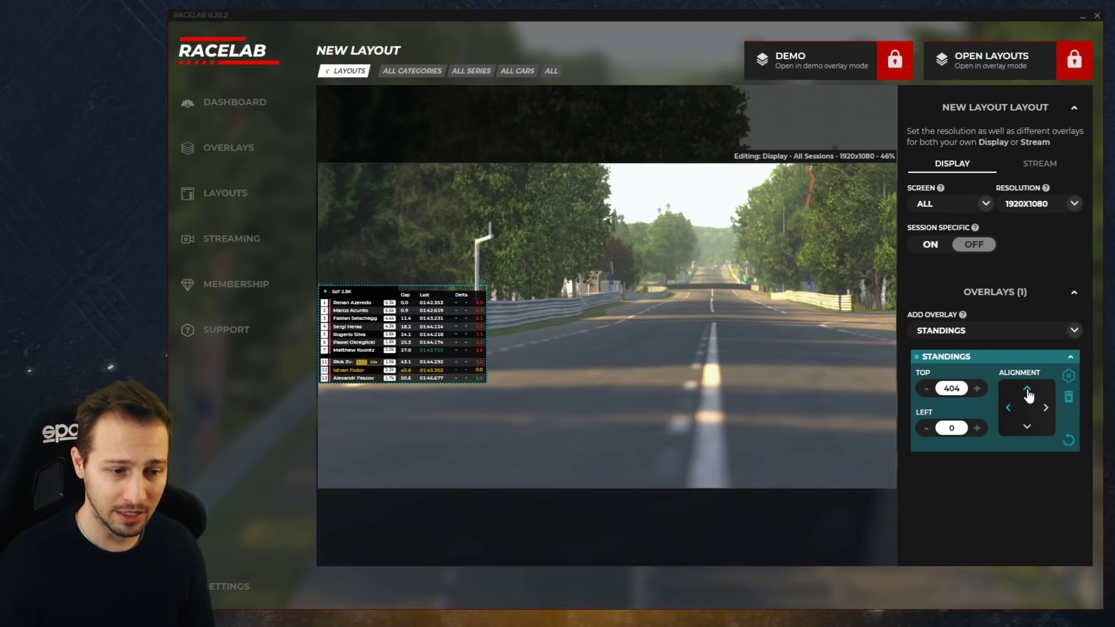
{"action": "left_click", "coordinate": [1027, 390]}
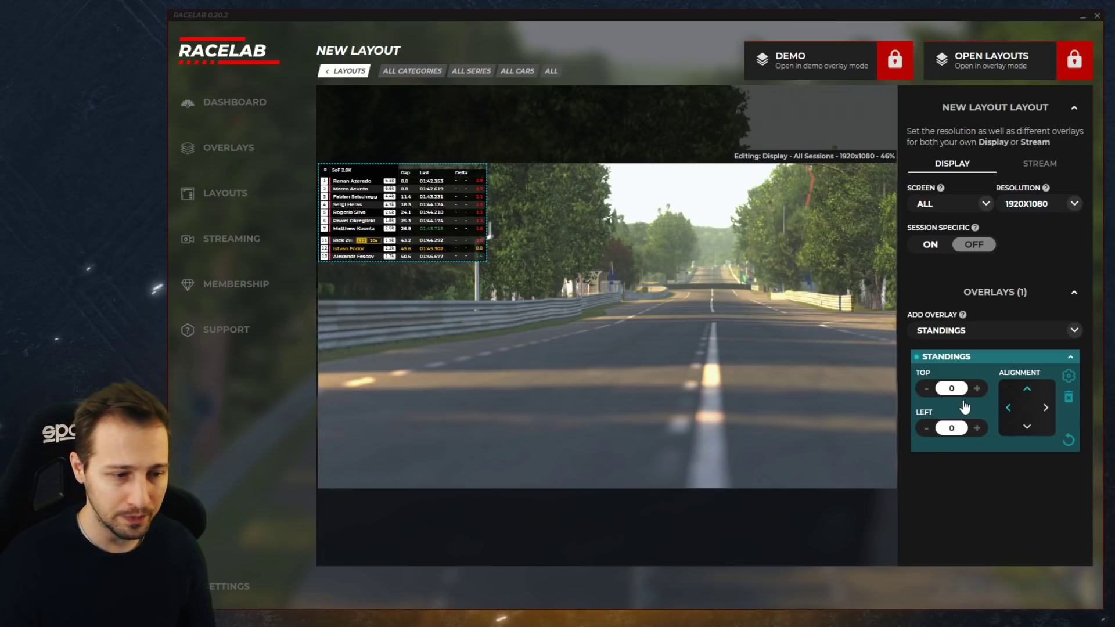
Set the Standings overlay's top offset to 25
{"action": "left_click", "coordinate": [980, 391]}
{"action": "left_click", "coordinate": [981, 390]}
{"action": "left_click", "coordinate": [980, 391]}
{"action": "left_click", "coordinate": [980, 390]}
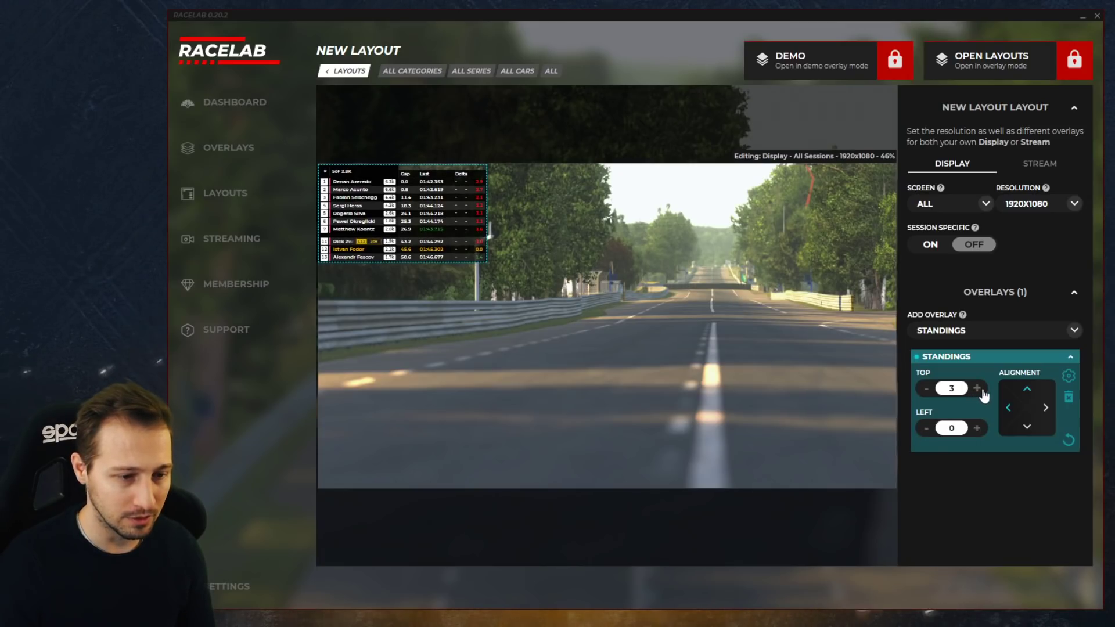
{"action": "left_click", "coordinate": [980, 390]}
{"action": "left_click", "coordinate": [980, 391]}
{"action": "left_click", "coordinate": [981, 390]}
{"action": "left_click", "coordinate": [981, 390]}
{"action": "left_click", "coordinate": [980, 390]}
{"action": "left_click", "coordinate": [981, 390]}
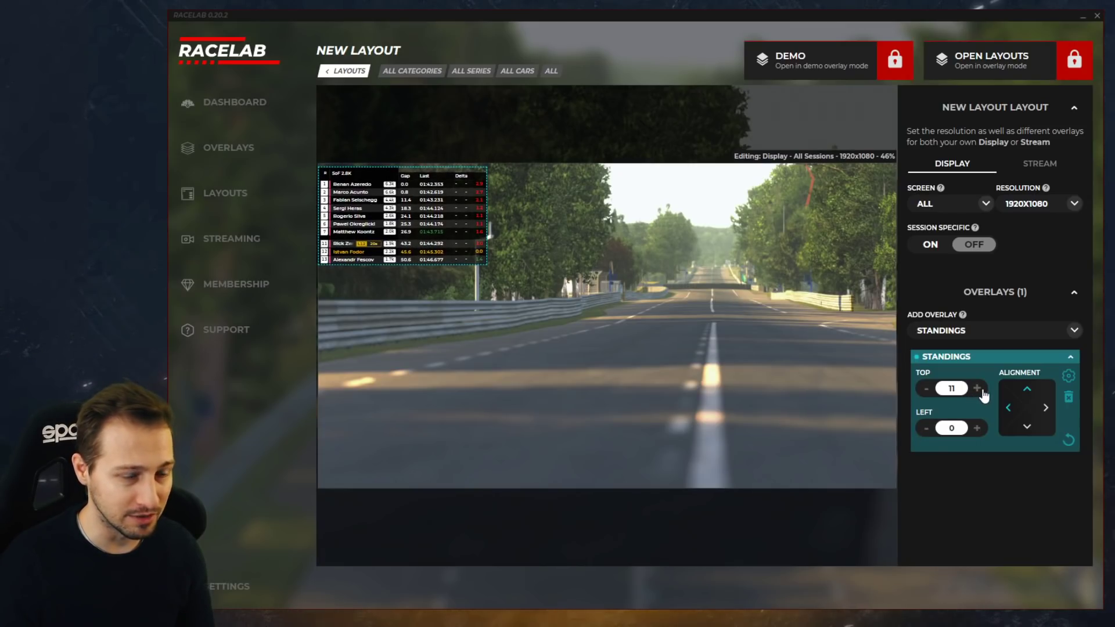
{"action": "left_click", "coordinate": [980, 390]}
{"action": "left_click", "coordinate": [980, 390]}
{"action": "left_click", "coordinate": [980, 391]}
{"action": "left_click", "coordinate": [980, 390]}
{"action": "left_click", "coordinate": [980, 390]}
{"action": "left_click", "coordinate": [980, 391]}
{"action": "left_click", "coordinate": [980, 390]}
{"action": "left_click", "coordinate": [980, 390]}
{"action": "left_click", "coordinate": [980, 390]}
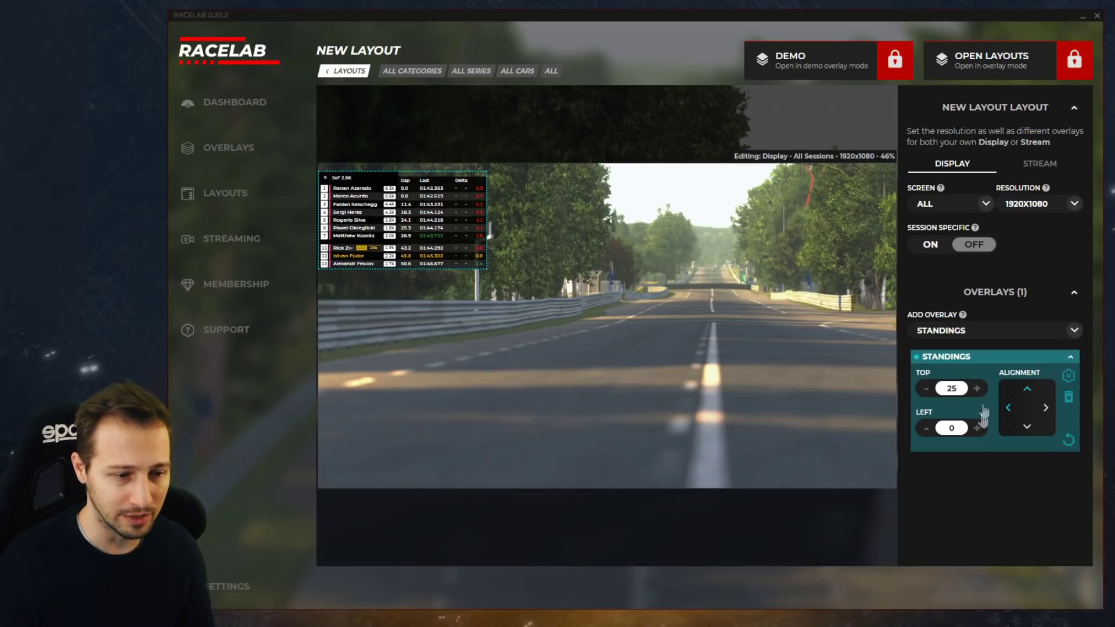
Set the Standings overlay's left offset to 22
{"action": "left_click", "coordinate": [977, 429]}
{"action": "left_click", "coordinate": [978, 429]}
{"action": "left_click", "coordinate": [978, 429]}
{"action": "left_click", "coordinate": [977, 429]}
{"action": "left_click", "coordinate": [977, 429]}
{"action": "left_click", "coordinate": [977, 429]}
{"action": "left_click", "coordinate": [977, 429]}
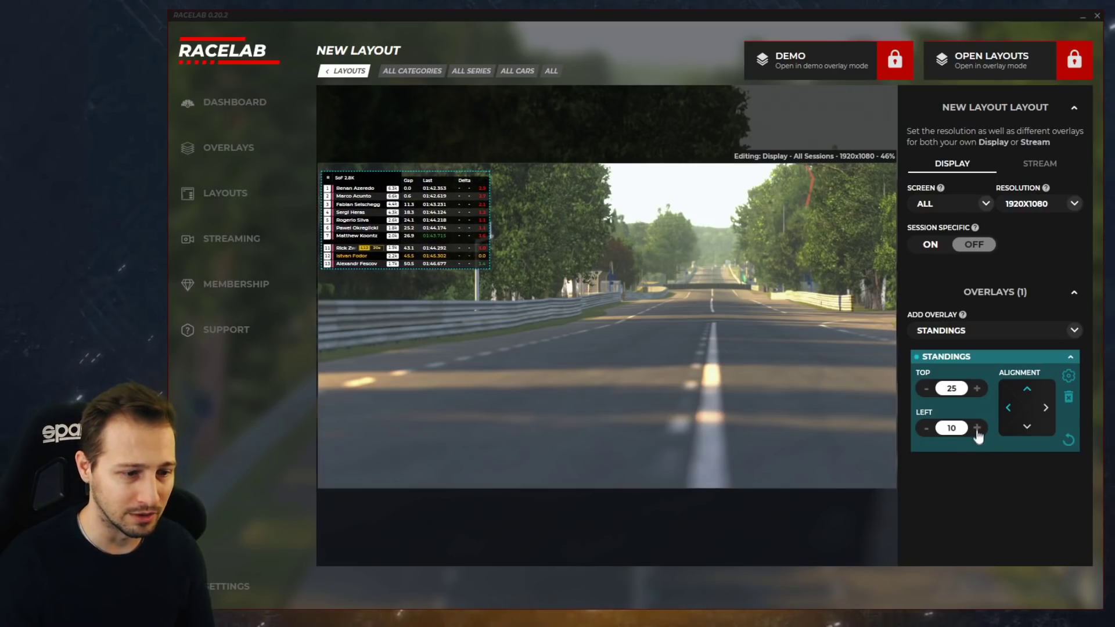
{"action": "left_click", "coordinate": [977, 429]}
{"action": "left_click", "coordinate": [977, 429]}
{"action": "left_click", "coordinate": [977, 429]}
{"action": "left_click", "coordinate": [977, 429]}
{"action": "left_click", "coordinate": [977, 429]}
{"action": "left_click", "coordinate": [977, 430]}
{"action": "left_click", "coordinate": [977, 429]}
{"action": "left_click", "coordinate": [978, 430]}
{"action": "left_click", "coordinate": [977, 429]}
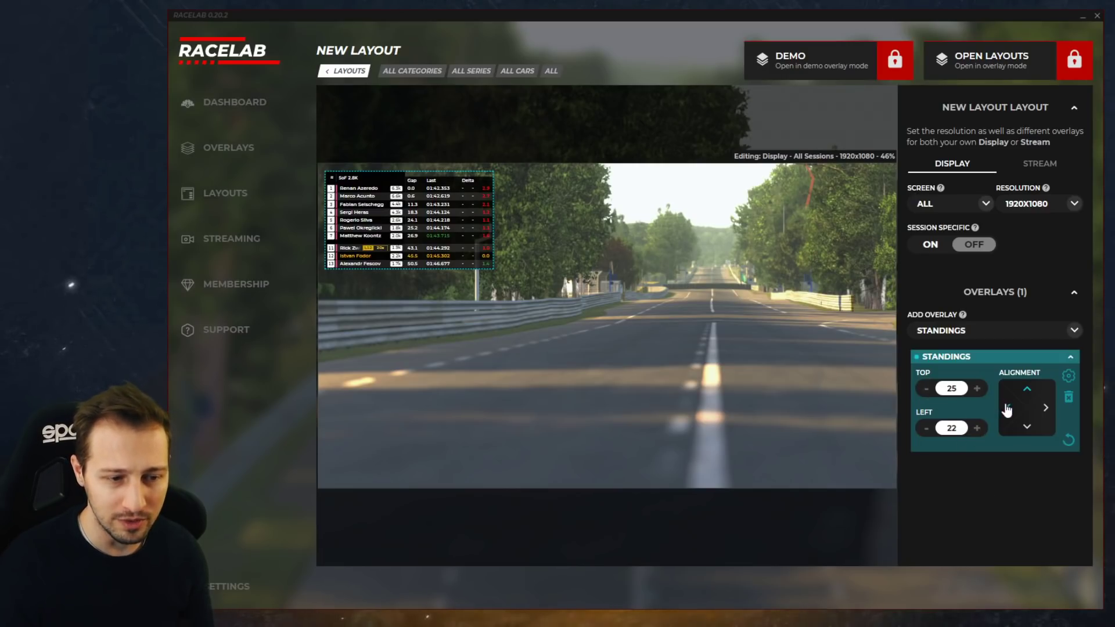
Return the Standings overlay to the top-left corner, set its top and left offsets to 5, and deselect it
{"action": "left_click", "coordinate": [1014, 432]}
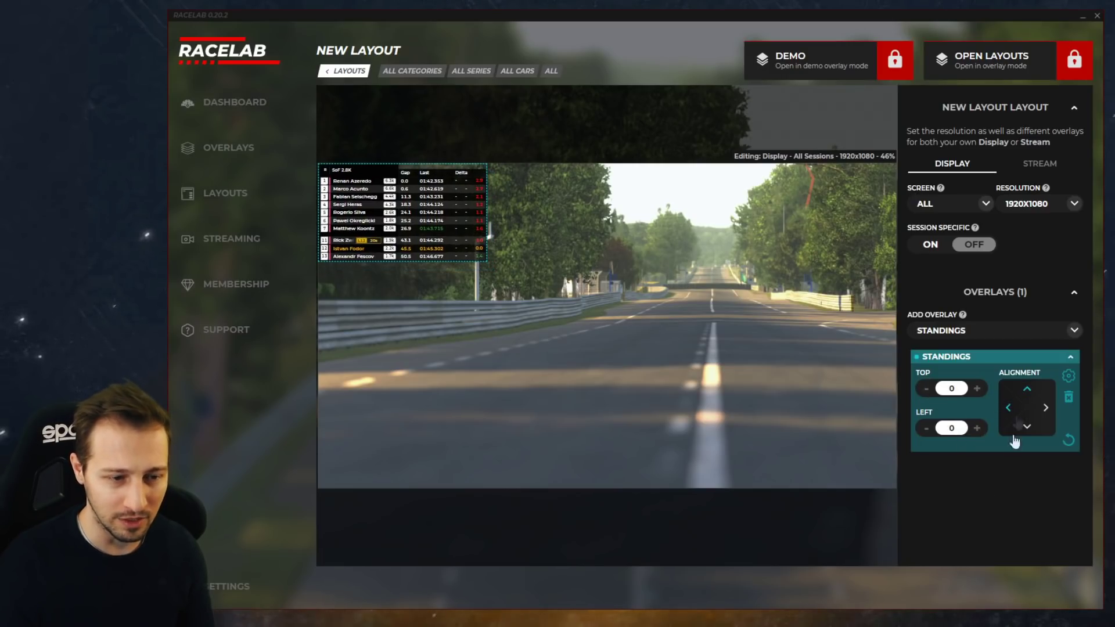
{"action": "left_click", "coordinate": [977, 388]}
{"action": "left_click", "coordinate": [977, 388]}
{"action": "left_click", "coordinate": [977, 388]}
{"action": "left_click", "coordinate": [978, 389]}
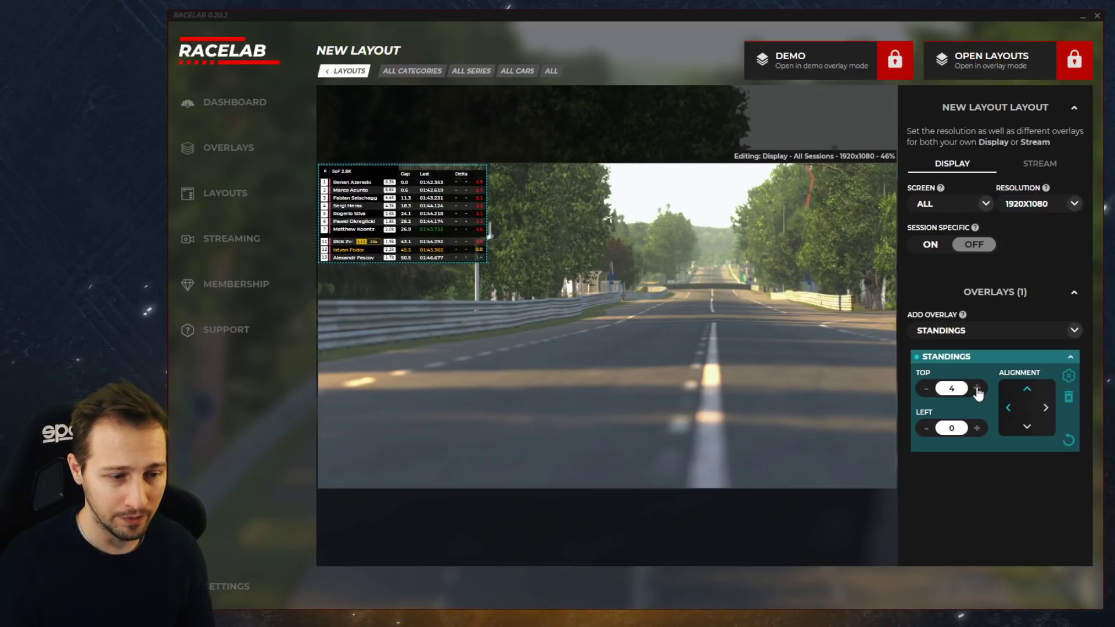
{"action": "left_click", "coordinate": [978, 389]}
{"action": "left_click", "coordinate": [977, 428]}
{"action": "left_click", "coordinate": [977, 428]}
{"action": "left_click", "coordinate": [977, 428]}
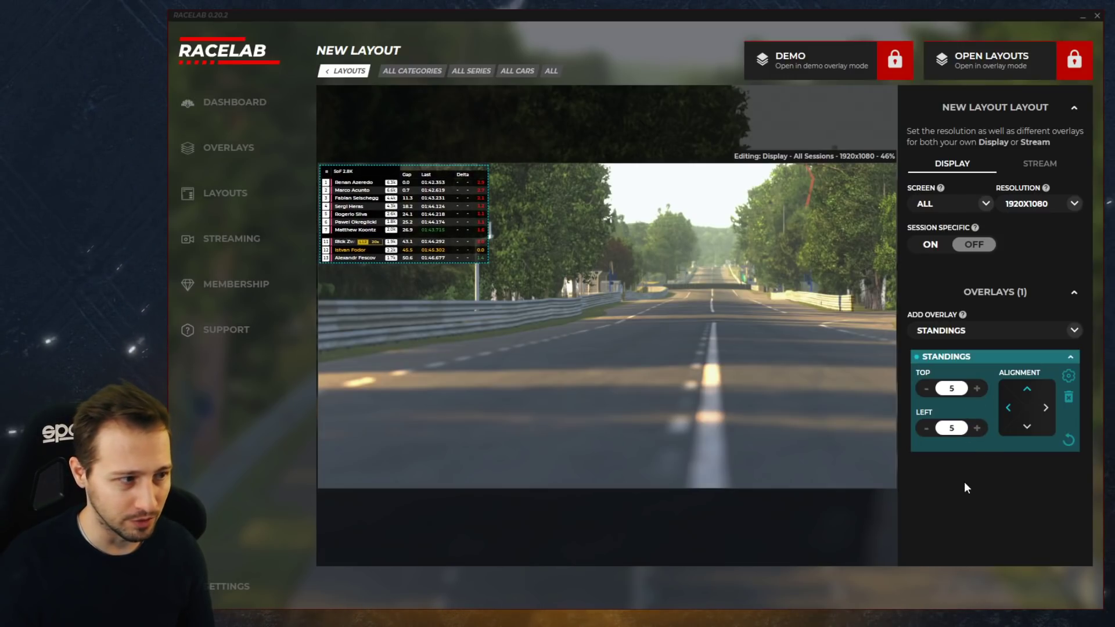
{"action": "left_click", "coordinate": [655, 384]}
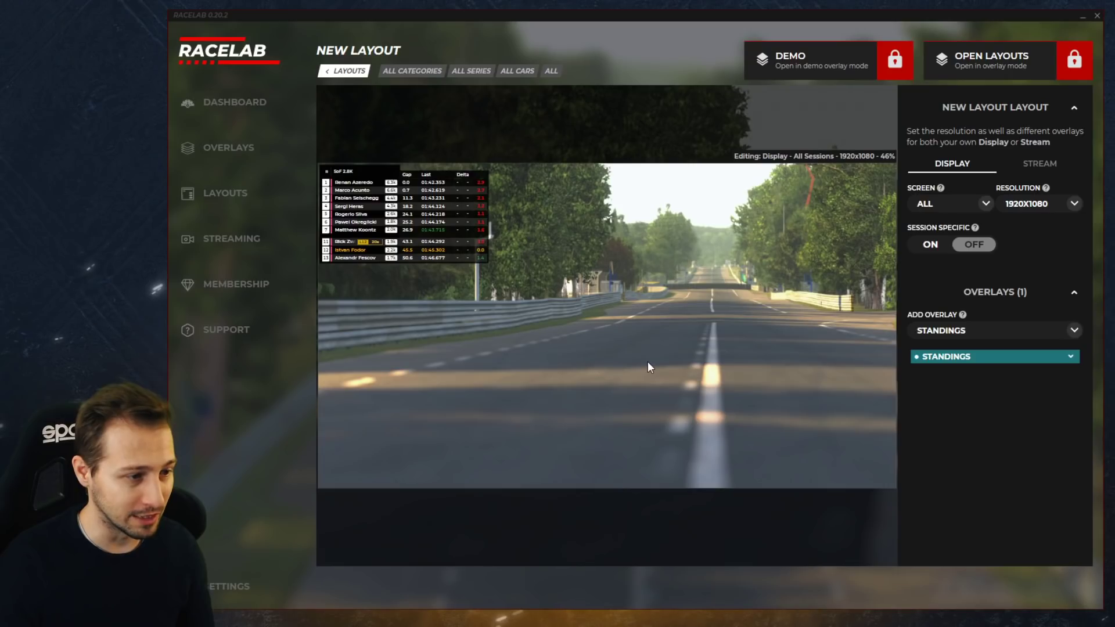
{"action": "left_click", "coordinate": [436, 236]}
{"action": "left_click", "coordinate": [572, 351]}
{"action": "left_click", "coordinate": [601, 344]}
{"action": "left_click", "coordinate": [625, 353]}
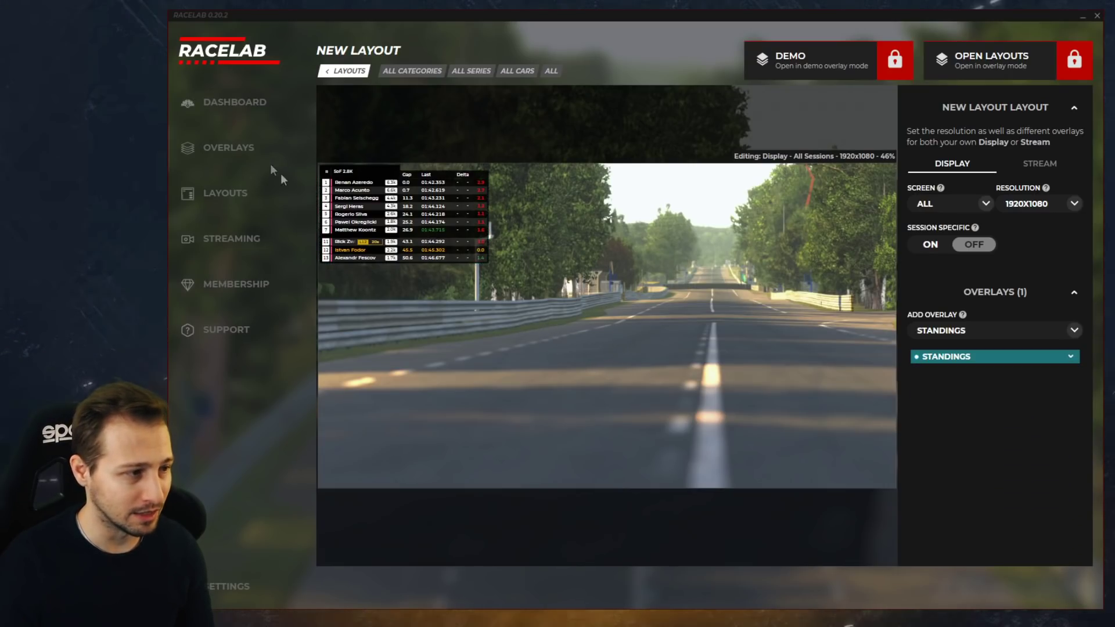
Align the Standings overlay to the right edge of the layout with a right offset of 5
{"action": "left_click", "coordinate": [423, 226]}
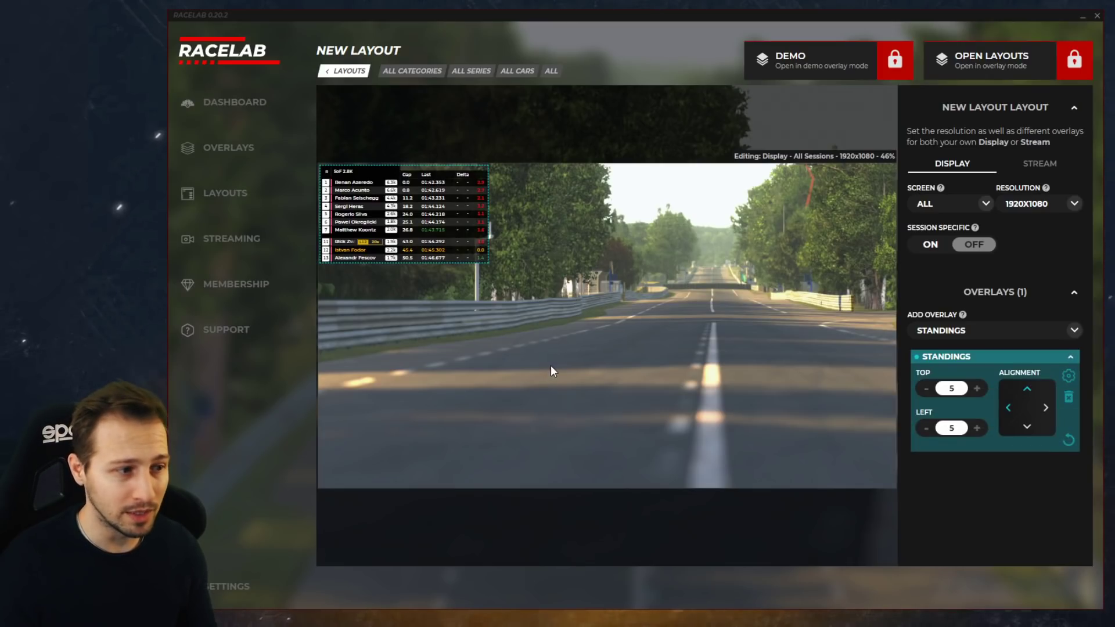
{"action": "left_click", "coordinate": [1046, 408]}
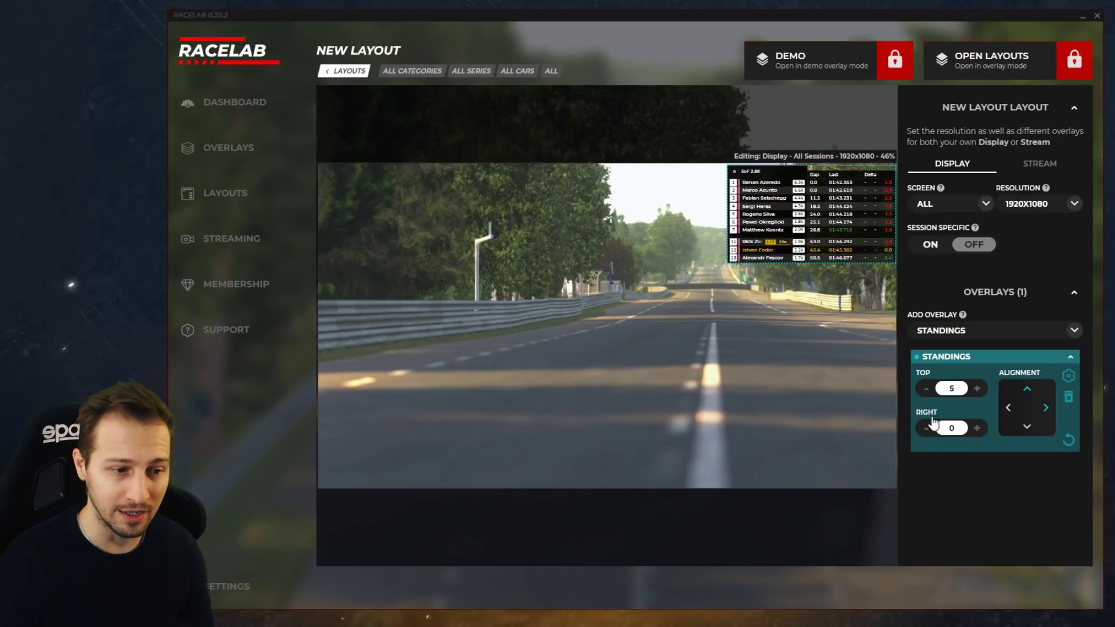
{"action": "left_click", "coordinate": [977, 428]}
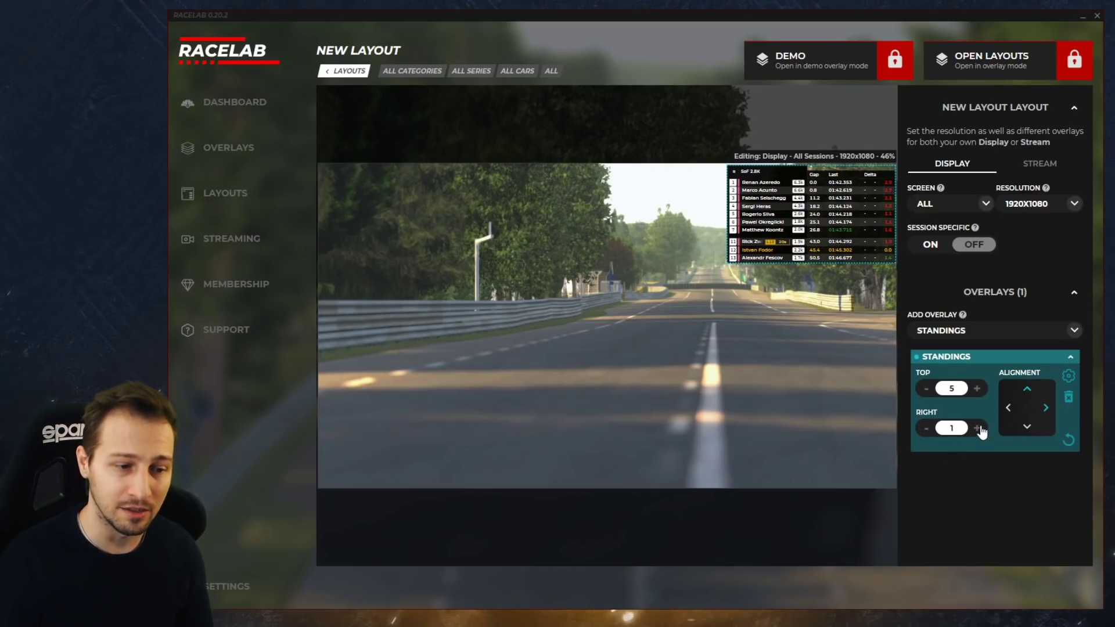
{"action": "left_click", "coordinate": [978, 427]}
{"action": "left_click", "coordinate": [977, 428]}
{"action": "left_click", "coordinate": [977, 428]}
{"action": "left_click", "coordinate": [978, 428]}
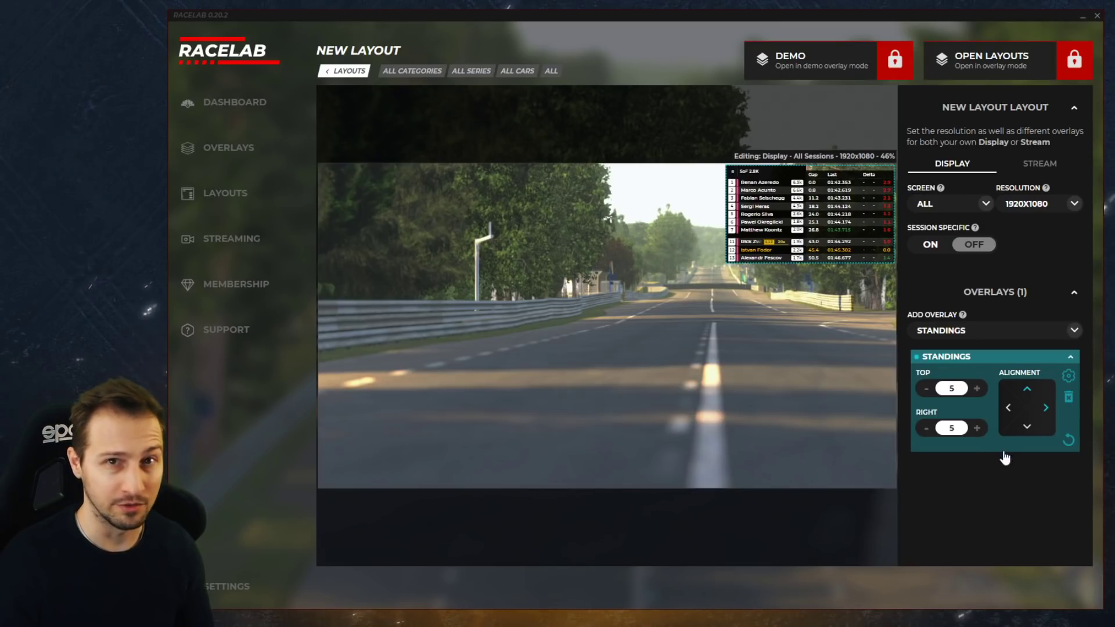
Align the Standings overlay to the bottom edge with a bottom offset of 5 and deselect it
{"action": "left_click", "coordinate": [1028, 426]}
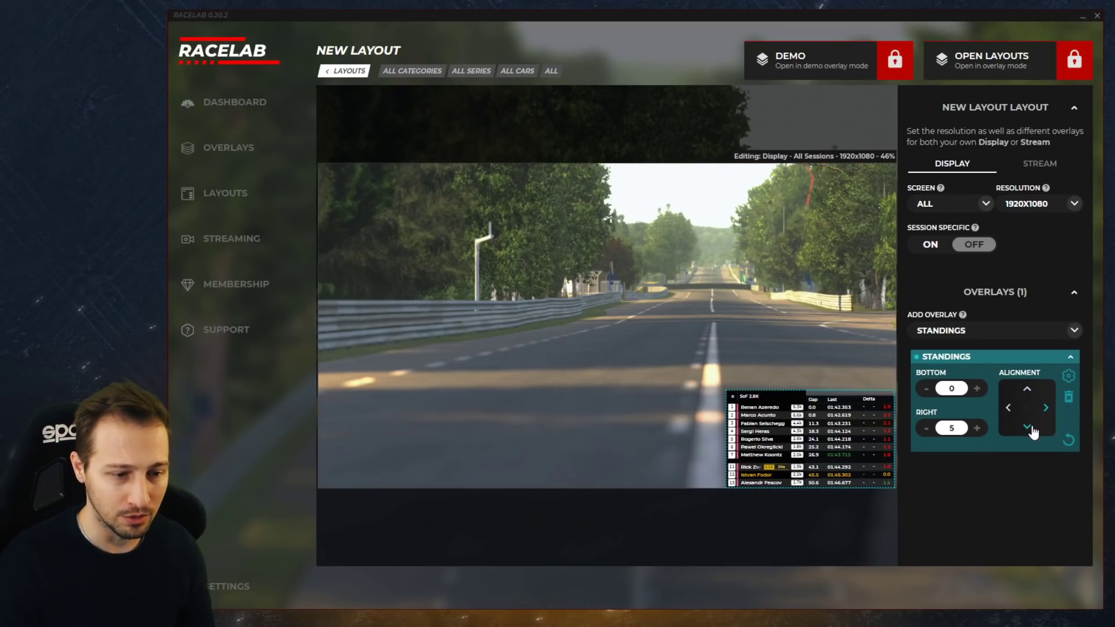
{"action": "left_click", "coordinate": [977, 388]}
{"action": "left_click", "coordinate": [977, 388]}
{"action": "left_click", "coordinate": [977, 389]}
{"action": "left_click", "coordinate": [977, 388]}
{"action": "left_click", "coordinate": [977, 389]}
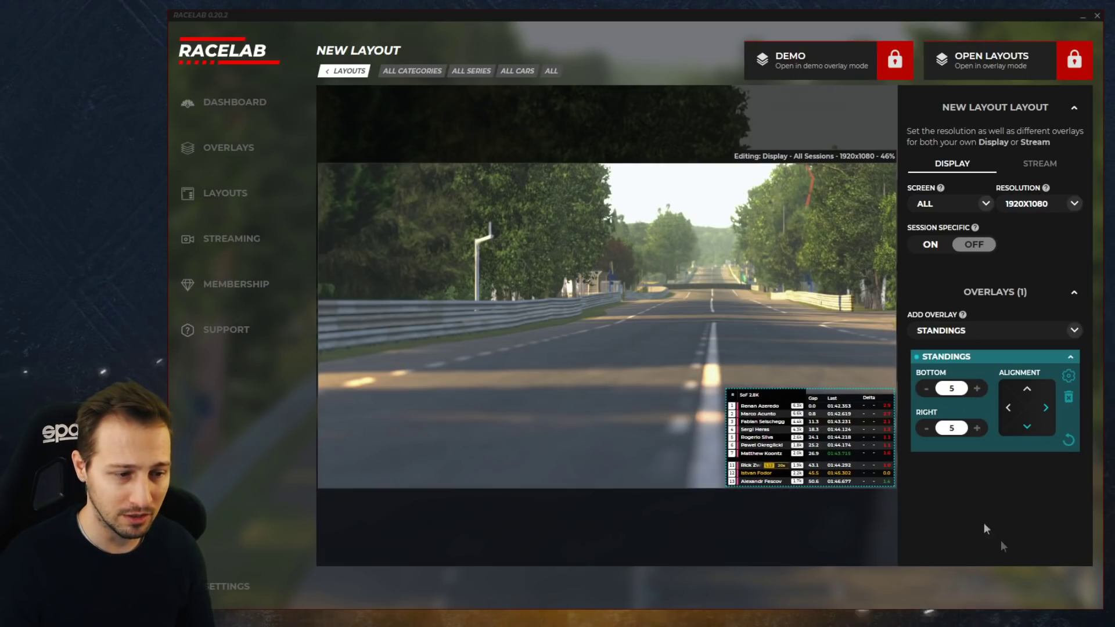
{"action": "left_click", "coordinate": [795, 346]}
Reselect the Standings overlay and try different edge alignments, ending in the bottom-left corner with zero offsets
{"action": "left_click", "coordinate": [966, 358]}
{"action": "left_click", "coordinate": [1006, 410]}
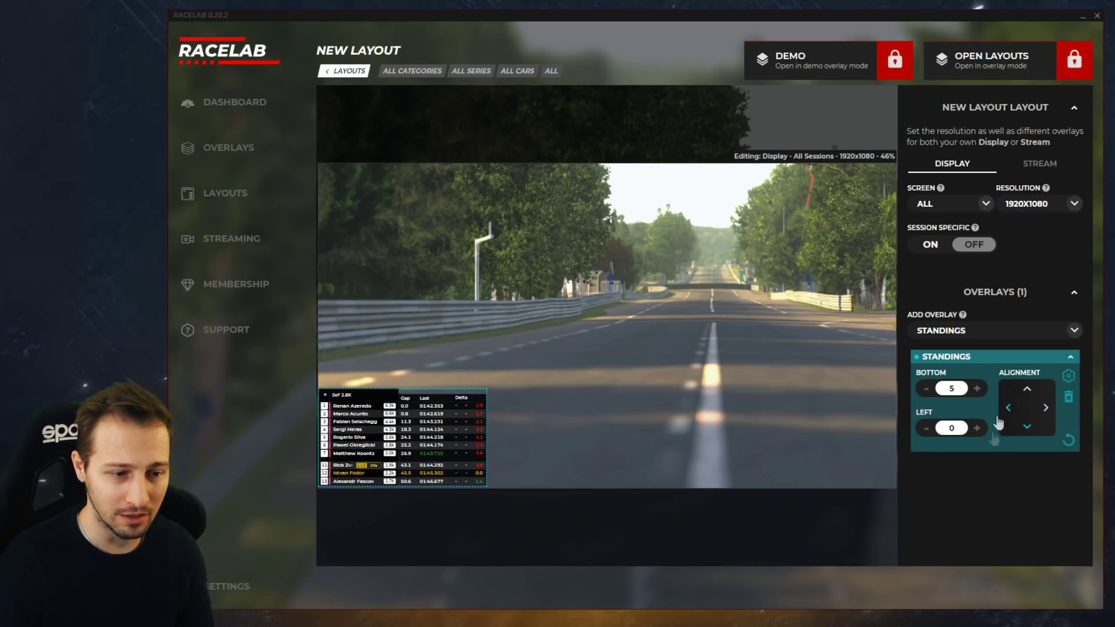
{"action": "left_click", "coordinate": [1011, 399]}
{"action": "left_click", "coordinate": [1046, 408]}
{"action": "left_click", "coordinate": [1027, 426]}
{"action": "left_click", "coordinate": [1008, 407]}
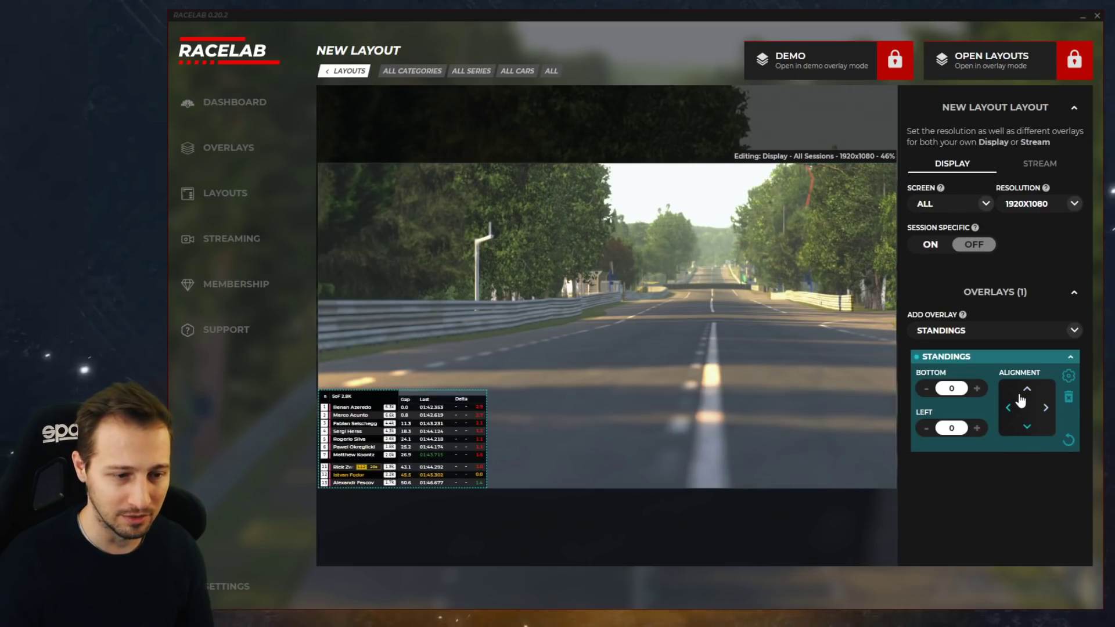
Align the Standings overlay to the top edge, set its top and left offsets to 5, and deselect it
{"action": "left_click", "coordinate": [1026, 389]}
{"action": "left_click", "coordinate": [977, 388]}
{"action": "left_click", "coordinate": [977, 388]}
{"action": "left_click", "coordinate": [976, 388]}
{"action": "left_click", "coordinate": [976, 388]}
{"action": "left_click", "coordinate": [976, 388]}
{"action": "left_click", "coordinate": [977, 428]}
{"action": "left_click", "coordinate": [976, 428]}
{"action": "left_click", "coordinate": [977, 428]}
{"action": "left_click", "coordinate": [488, 360]}
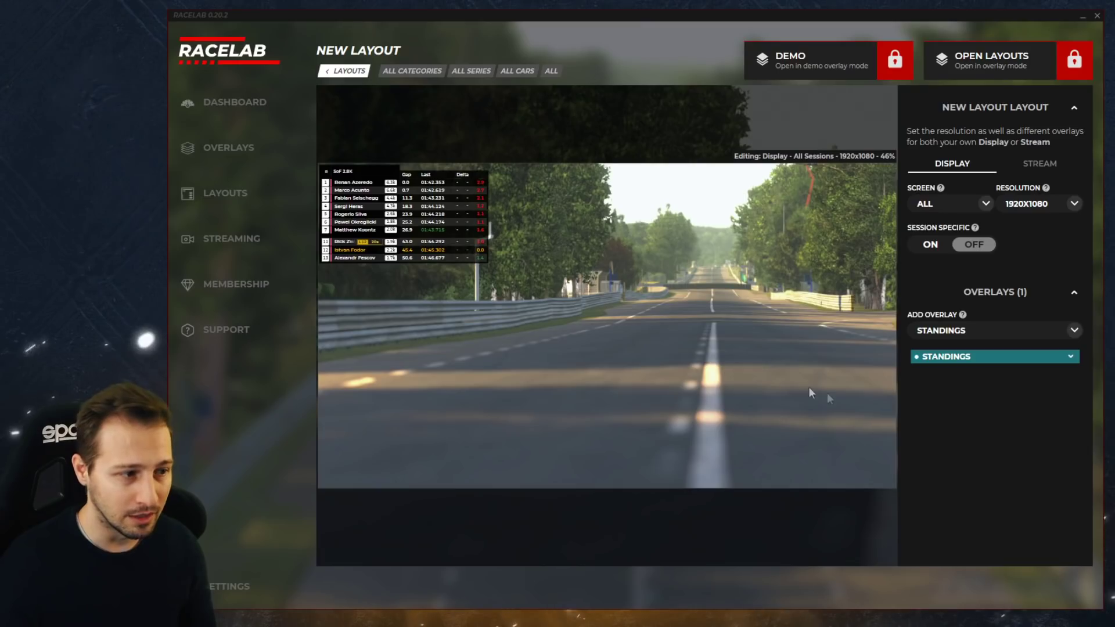
Open the Standings overlay's settings and lower its background opacity
{"action": "left_click", "coordinate": [924, 357]}
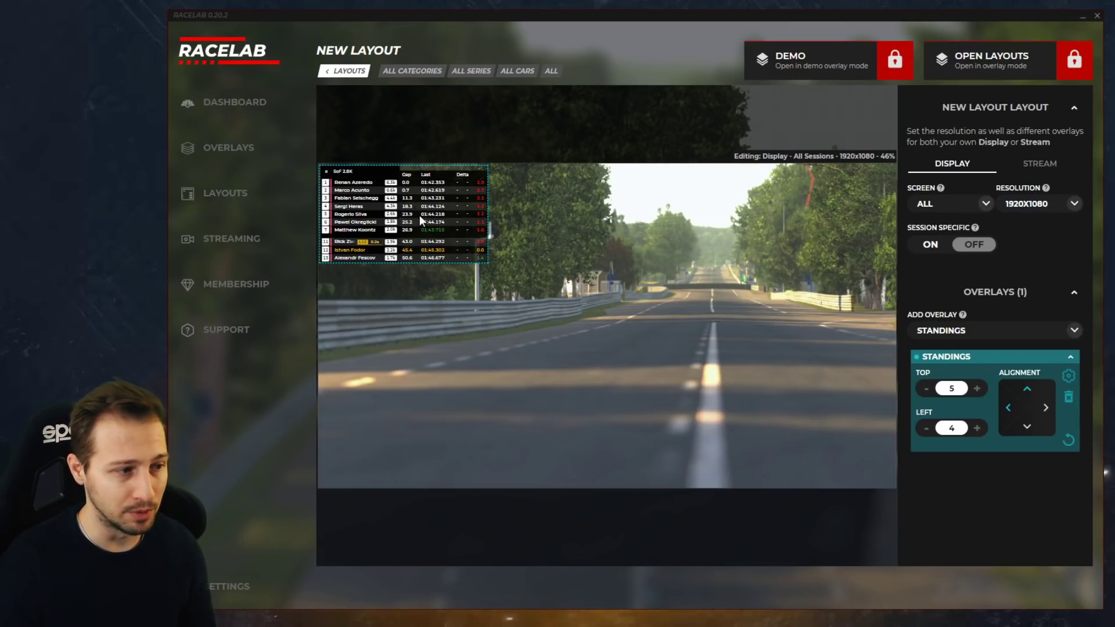
{"action": "left_click", "coordinate": [1069, 376]}
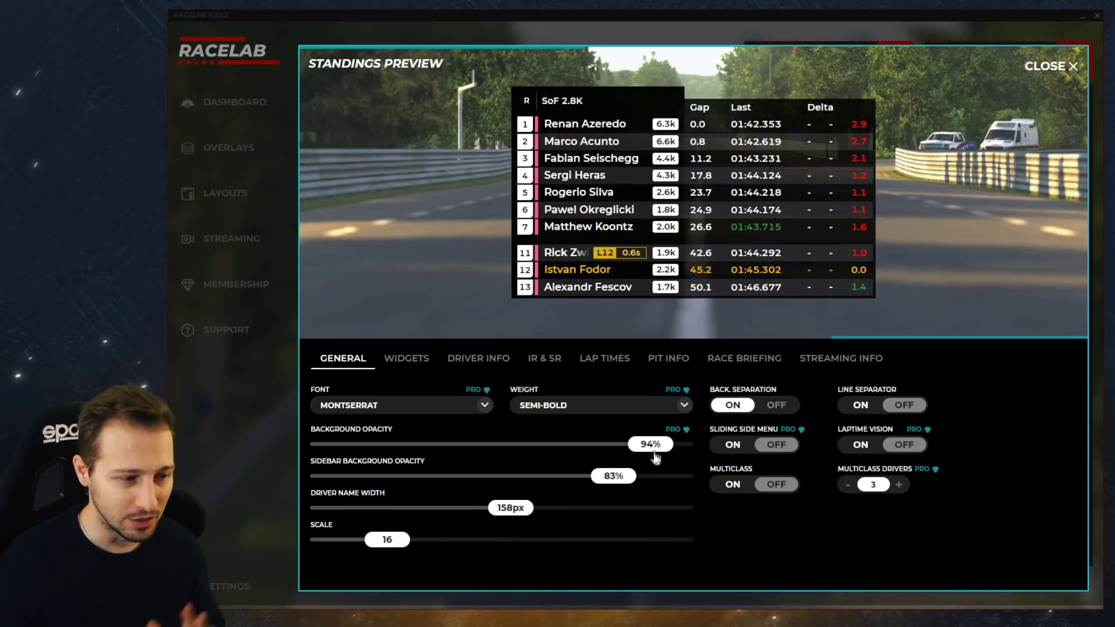
{"action": "left_click_drag", "start_coordinate": [668, 444], "coordinate": [614, 445]}
Turn off last lap times and lap delta in the Standings overlay's lap time settings
{"action": "left_click", "coordinate": [541, 359]}
{"action": "left_click", "coordinate": [604, 359]}
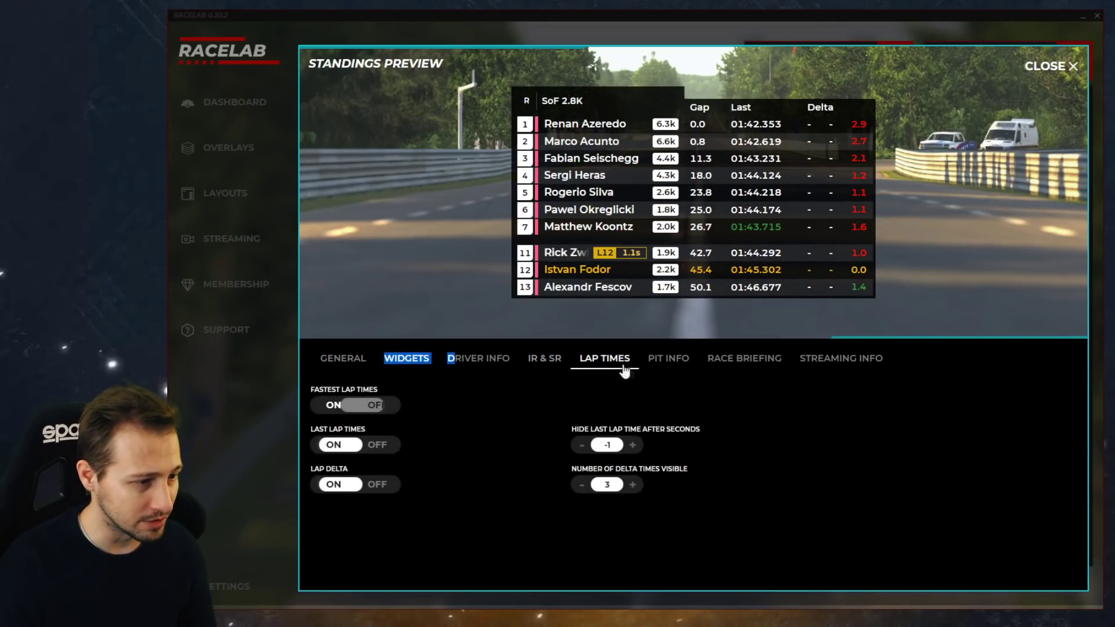
{"action": "left_click", "coordinate": [377, 445]}
{"action": "left_click", "coordinate": [378, 485]}
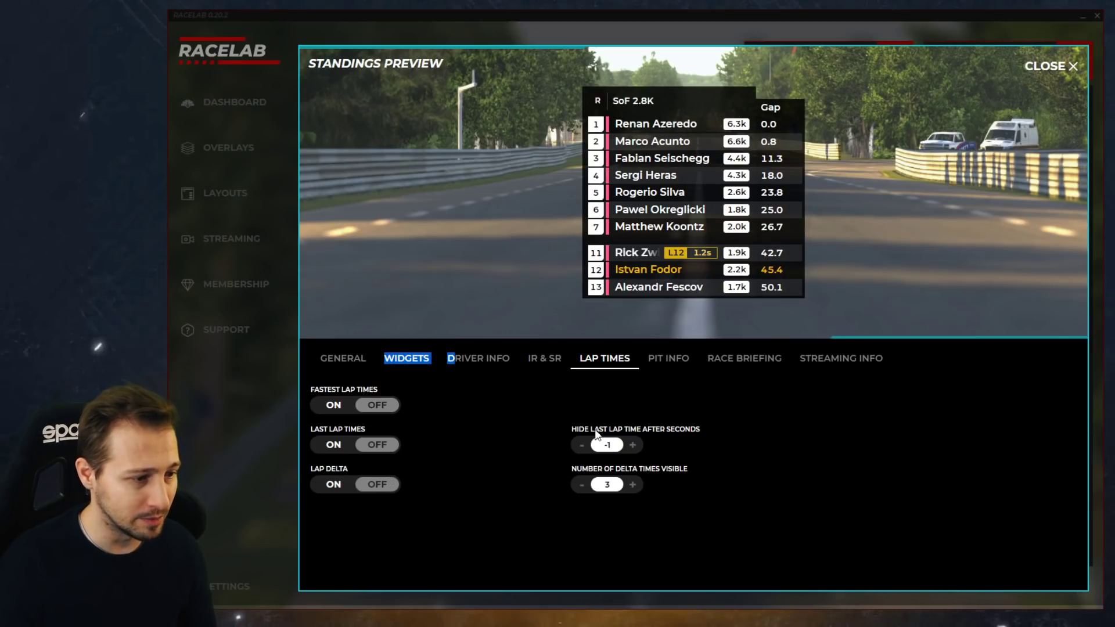
Turn off the gap distance in the Standings overlay's driver info and close its settings
{"action": "left_click", "coordinate": [656, 363]}
{"action": "left_click", "coordinate": [605, 358]}
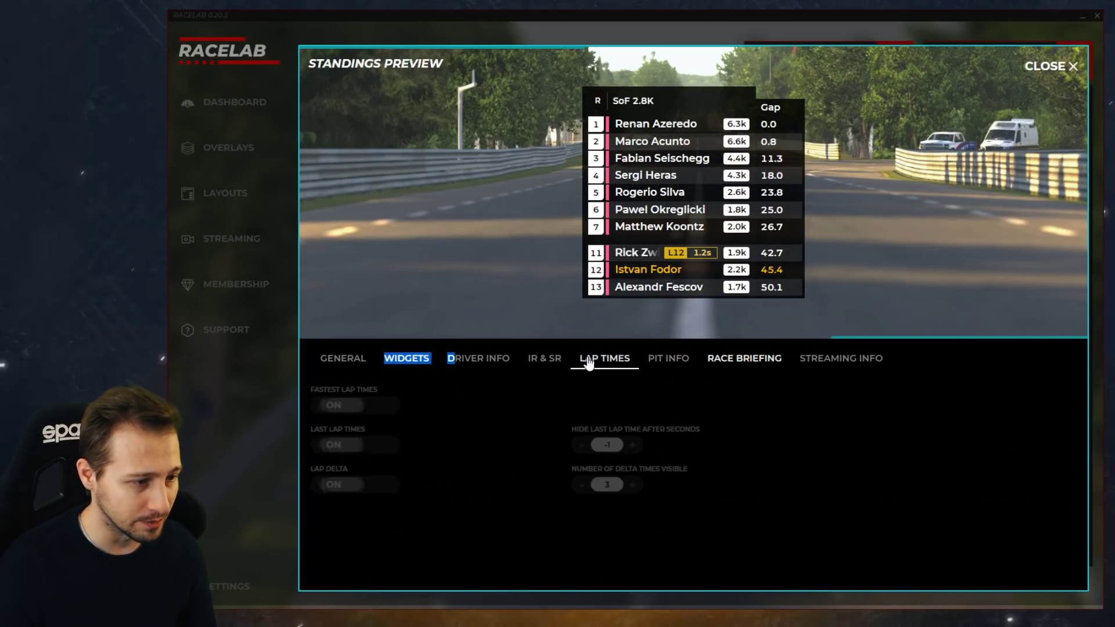
{"action": "left_click", "coordinate": [541, 359]}
{"action": "left_click", "coordinate": [479, 358]}
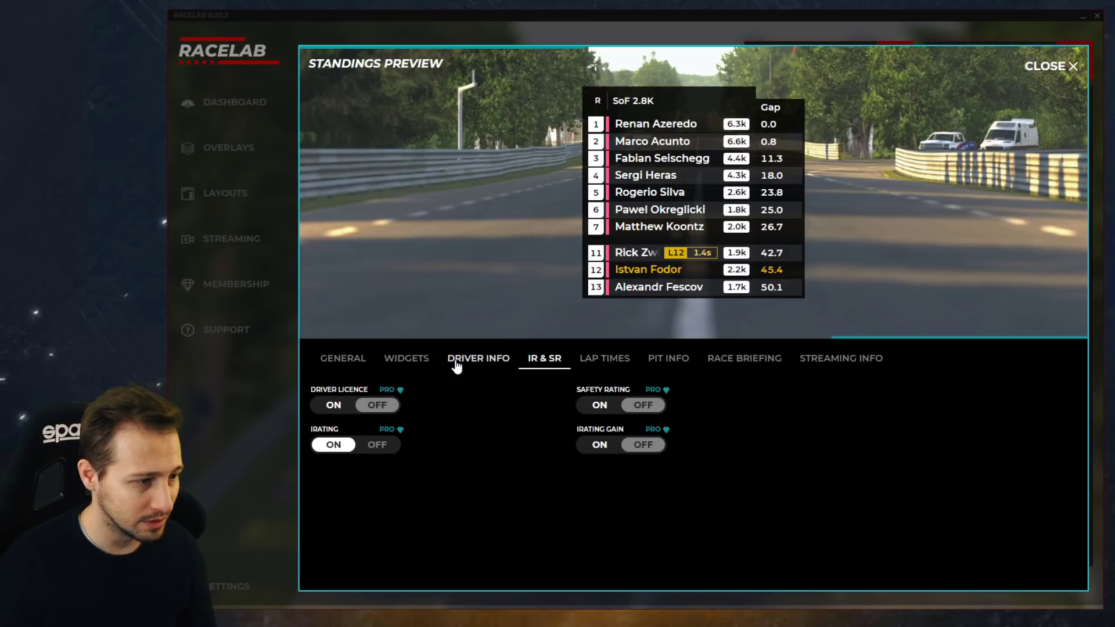
{"action": "left_click", "coordinate": [898, 525]}
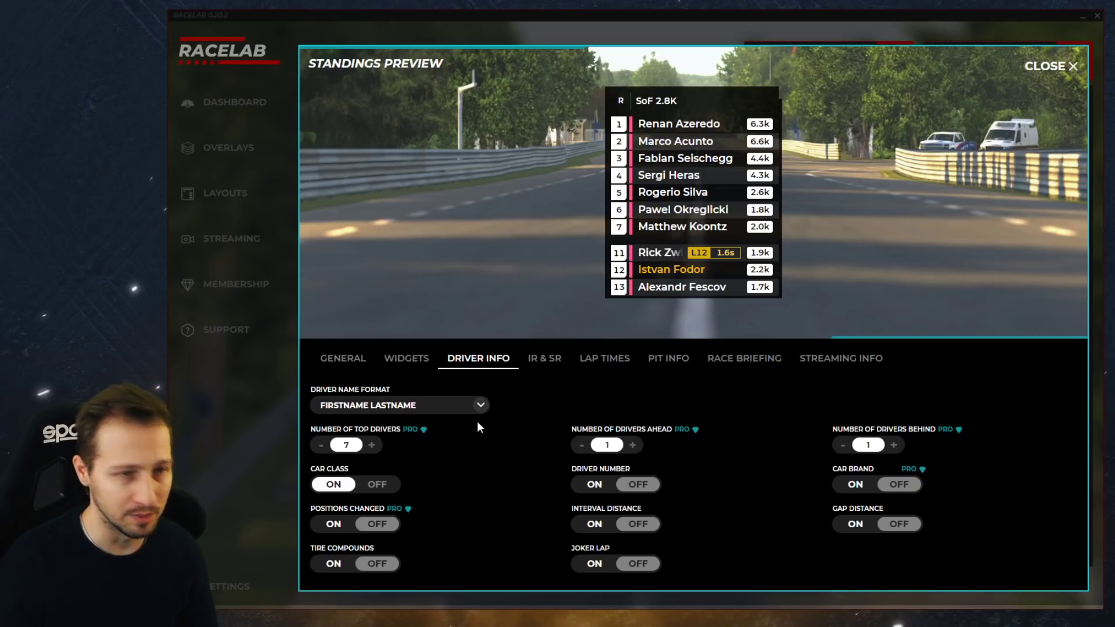
{"action": "left_click", "coordinate": [1068, 74]}
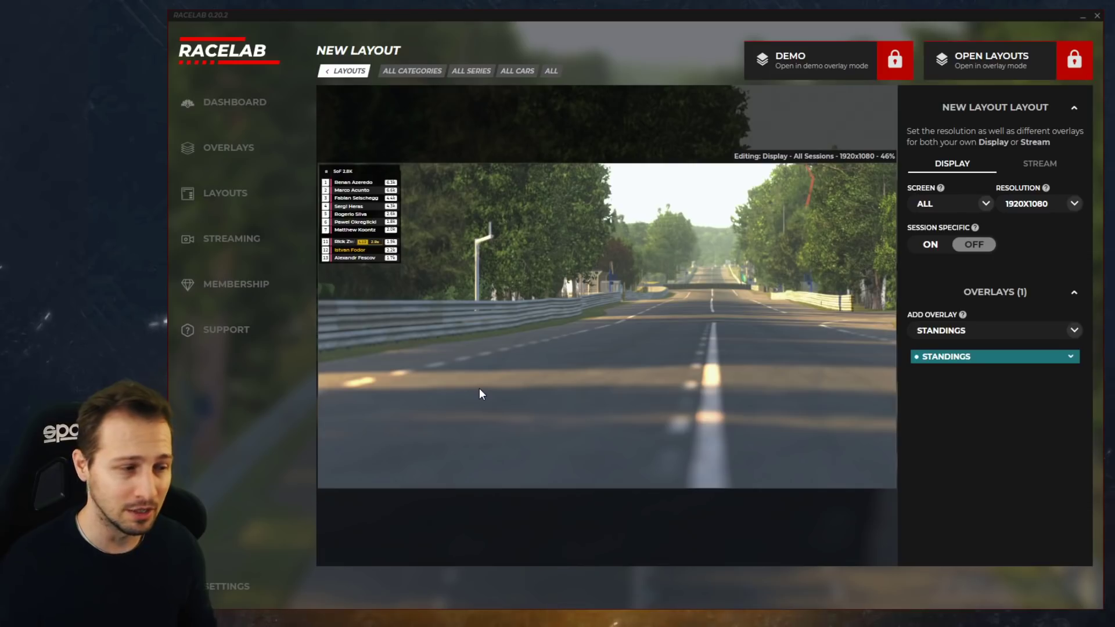
Add the Relative overlay to the layout and align it to the bottom-right corner
{"action": "left_click", "coordinate": [993, 330]}
{"action": "left_click", "coordinate": [958, 369]}
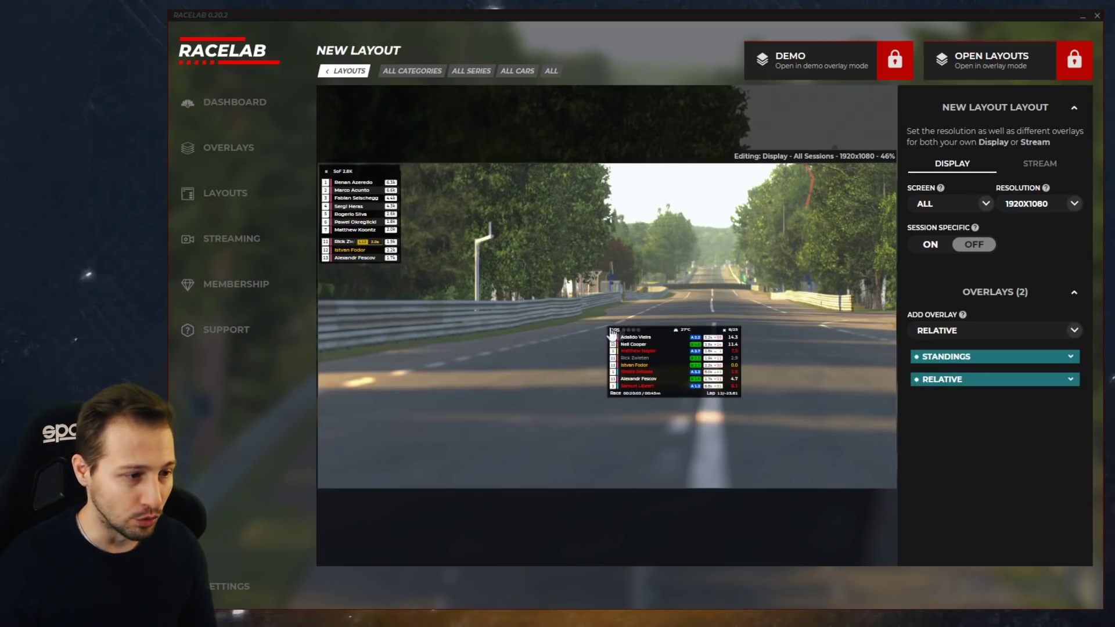
{"action": "left_click", "coordinate": [649, 368]}
{"action": "left_click", "coordinate": [1045, 431]}
{"action": "left_click", "coordinate": [1027, 449]}
Set the Relative overlay's bottom offset to 5 and its right offset to 4
{"action": "left_click", "coordinate": [977, 411]}
{"action": "left_click", "coordinate": [978, 411]}
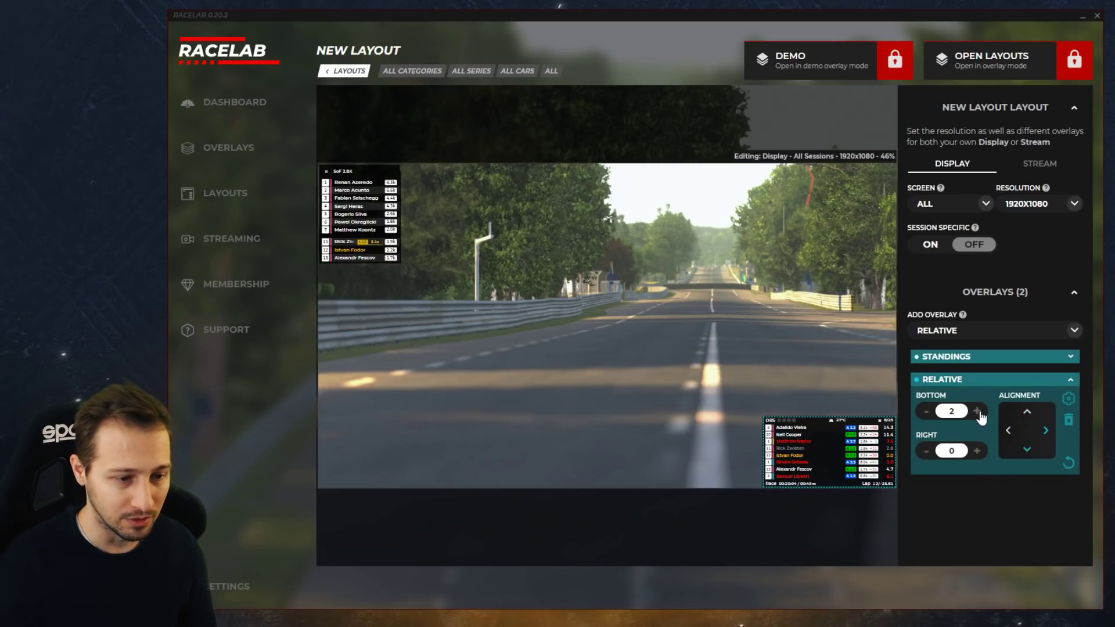
{"action": "left_click", "coordinate": [979, 412]}
{"action": "left_click", "coordinate": [979, 412]}
{"action": "left_click", "coordinate": [979, 412]}
{"action": "left_click", "coordinate": [978, 451]}
{"action": "left_click", "coordinate": [978, 451]}
{"action": "left_click", "coordinate": [978, 452]}
{"action": "left_click", "coordinate": [978, 452]}
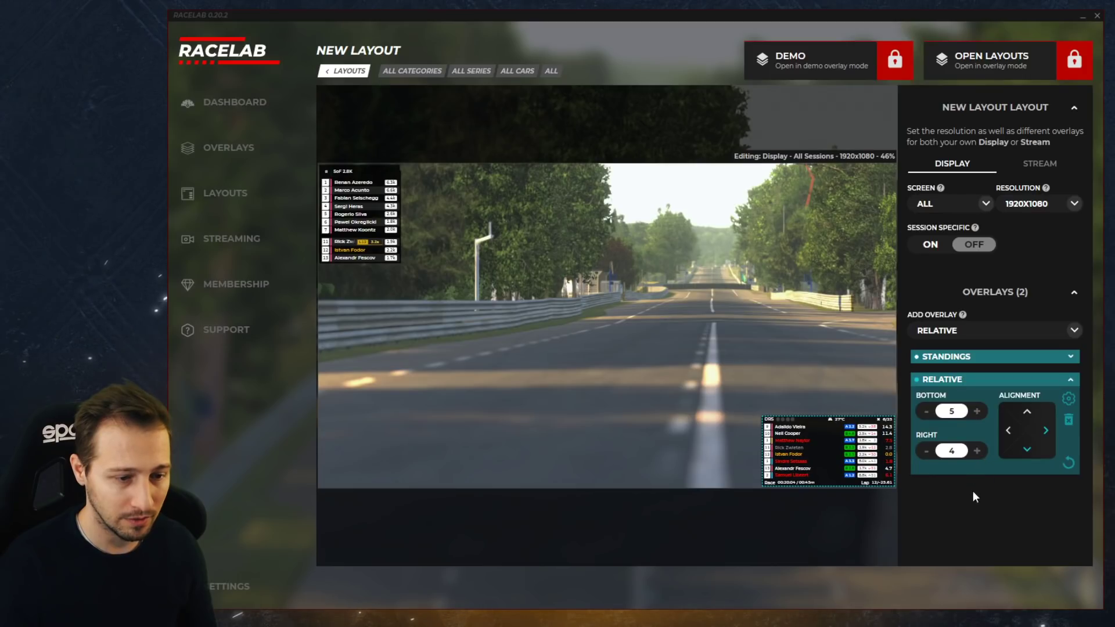
Add a Flags overlay, move it near the layout's top-right corner and align it to the right edge
{"action": "left_click", "coordinate": [956, 333]}
{"action": "scroll", "coordinate": [979, 427], "scroll_direction": "down", "scroll_amount": 1}
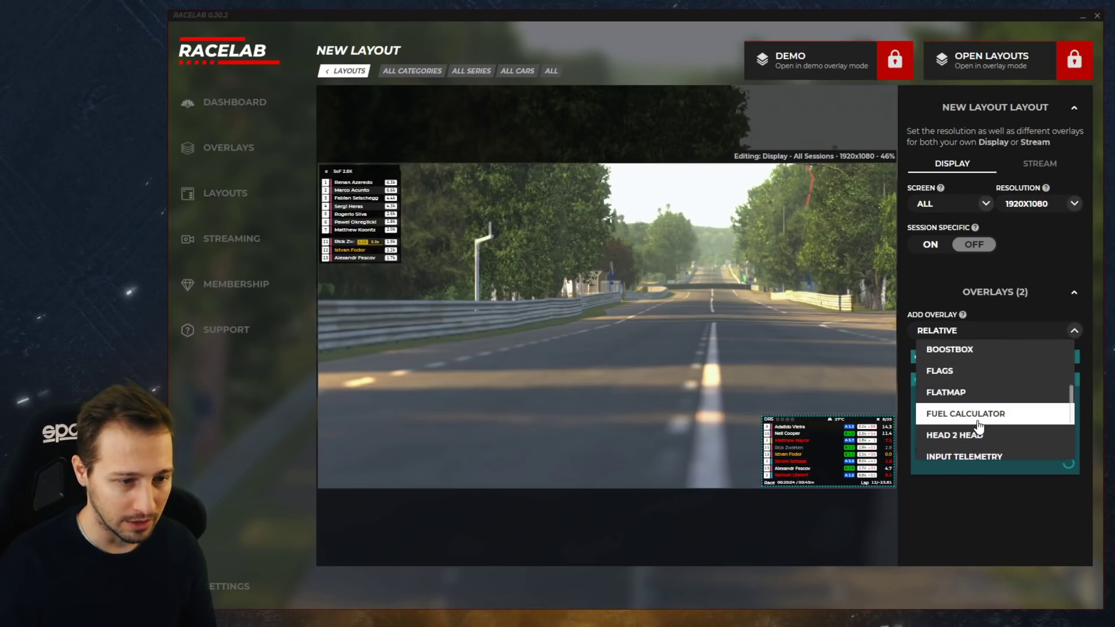
{"action": "left_click", "coordinate": [964, 371]}
{"action": "left_click_drag", "start_coordinate": [651, 338], "coordinate": [843, 181]}
{"action": "left_click", "coordinate": [1046, 453]}
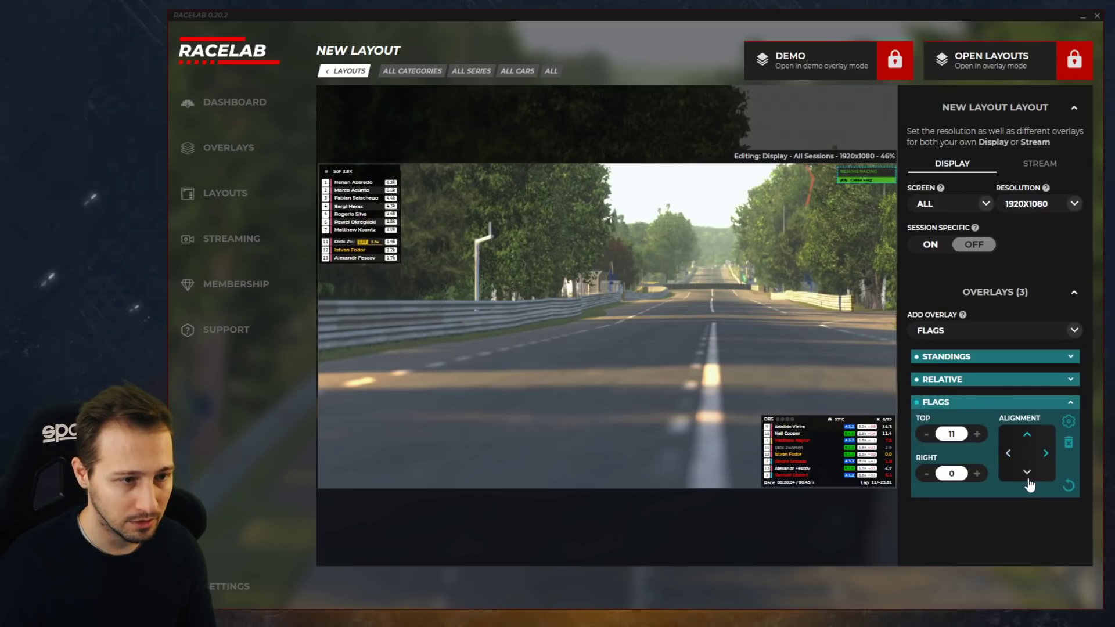
Set the Flags overlay's top offset to 5, add a small right offset, and deselect it
{"action": "left_click", "coordinate": [965, 435]}
{"action": "key", "text": "BackSpace"}
{"action": "left_click", "coordinate": [975, 436]}
{"action": "left_click", "coordinate": [975, 436]}
{"action": "left_click", "coordinate": [975, 436]}
{"action": "left_click", "coordinate": [975, 435]}
{"action": "left_click", "coordinate": [978, 475]}
{"action": "left_click", "coordinate": [778, 343]}
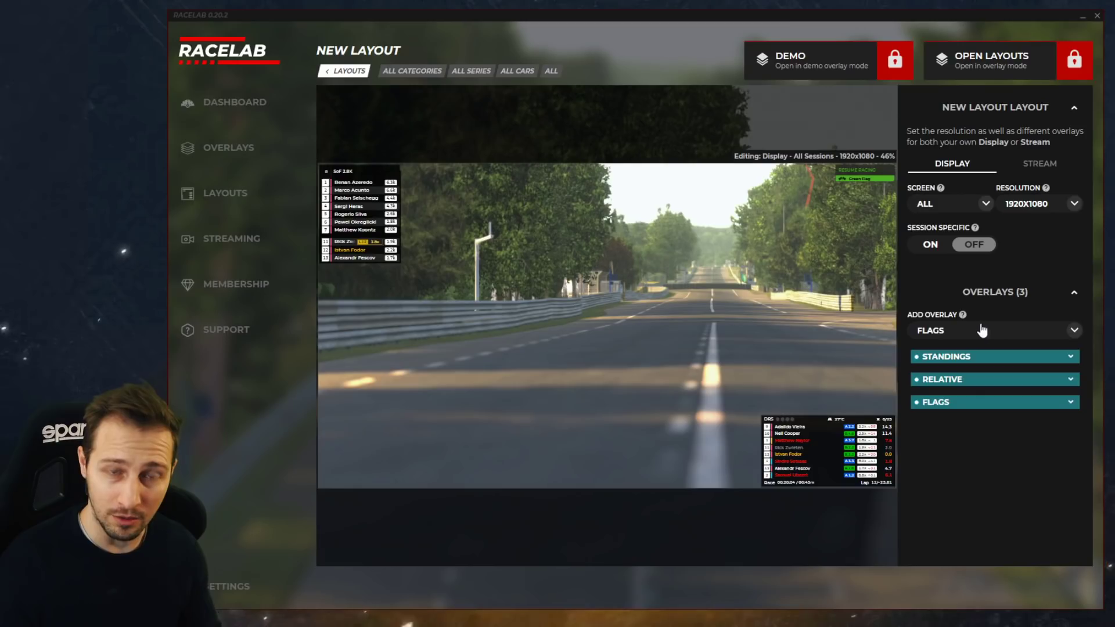
Add a second Flags overlay, place it below the first one and align it to the right edge
{"action": "left_click", "coordinate": [1003, 330]}
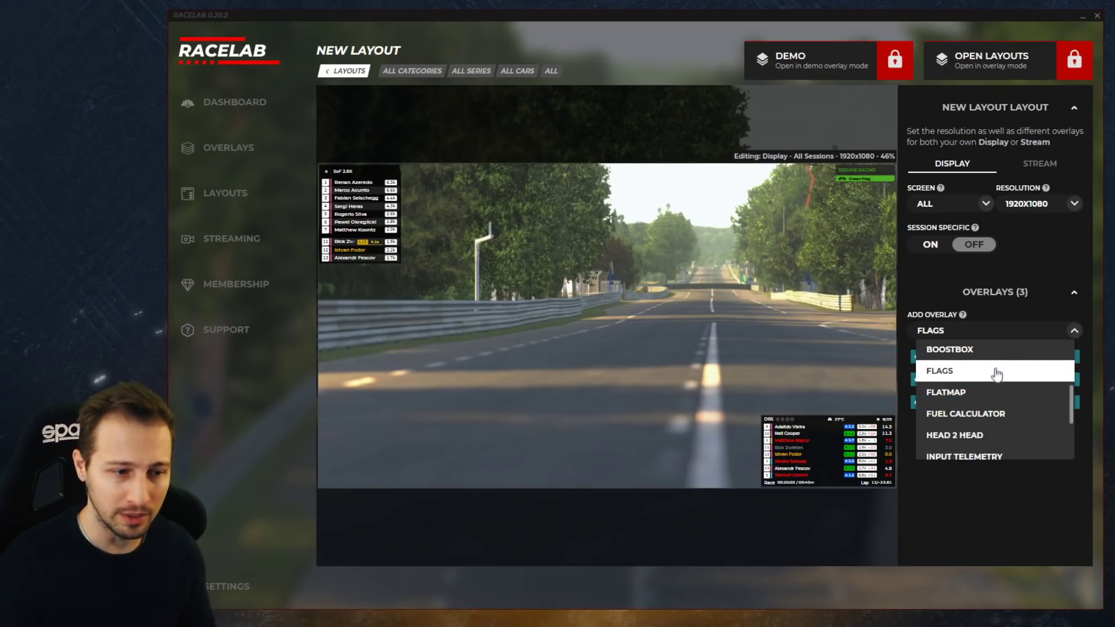
{"action": "left_click", "coordinate": [984, 371]}
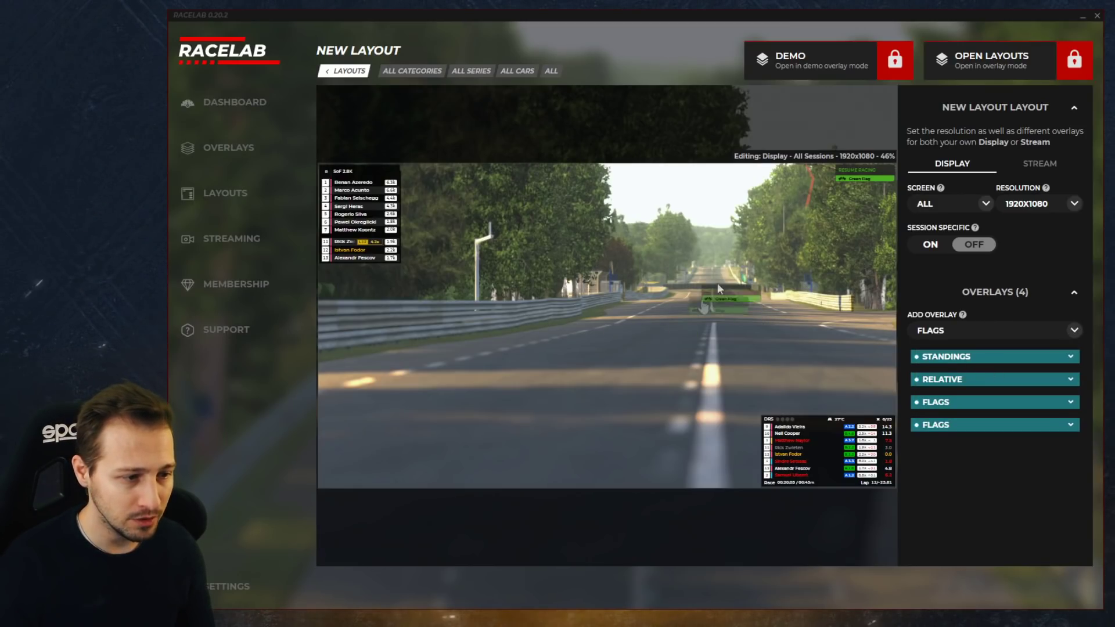
{"action": "left_click_drag", "start_coordinate": [636, 336], "coordinate": [840, 205]}
{"action": "left_click", "coordinate": [1046, 475]}
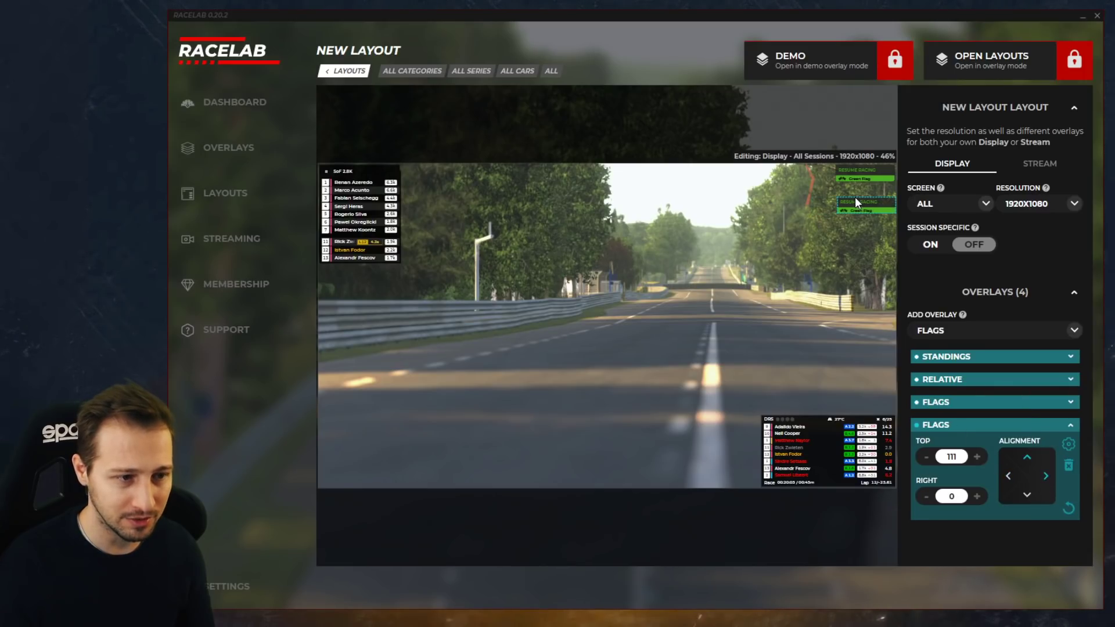
Set the second Flags overlay's right offset to 5, apply top alignment and deselect it
{"action": "left_click", "coordinate": [977, 495]}
{"action": "left_click", "coordinate": [976, 496]}
{"action": "left_click", "coordinate": [977, 496]}
{"action": "left_click", "coordinate": [977, 496]}
{"action": "left_click", "coordinate": [977, 496]}
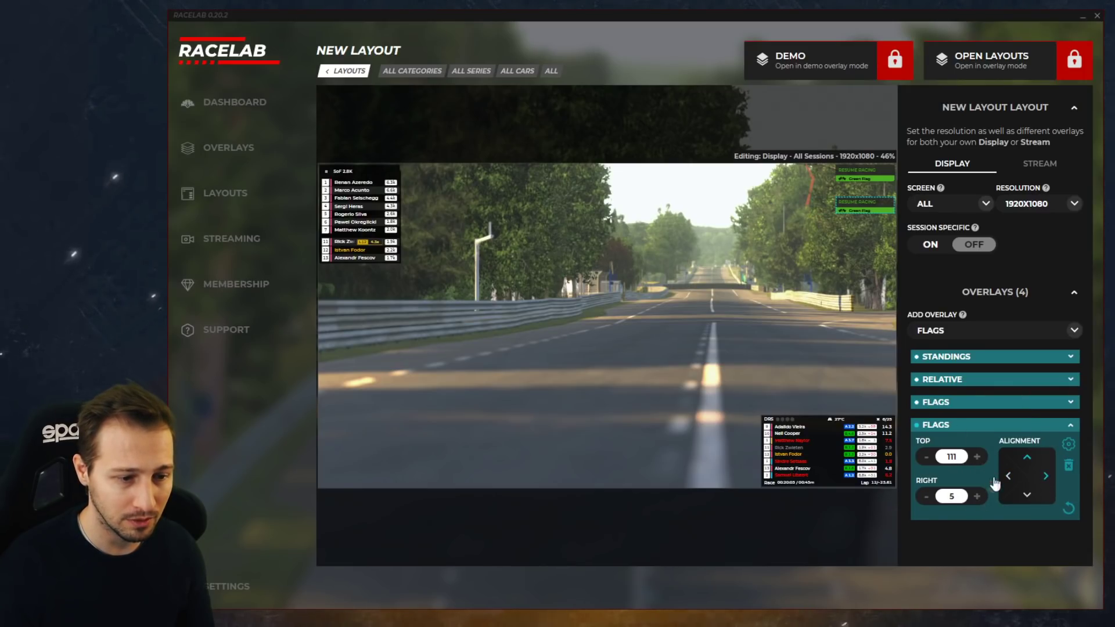
{"action": "left_click", "coordinate": [1029, 460]}
{"action": "left_click", "coordinate": [787, 329]}
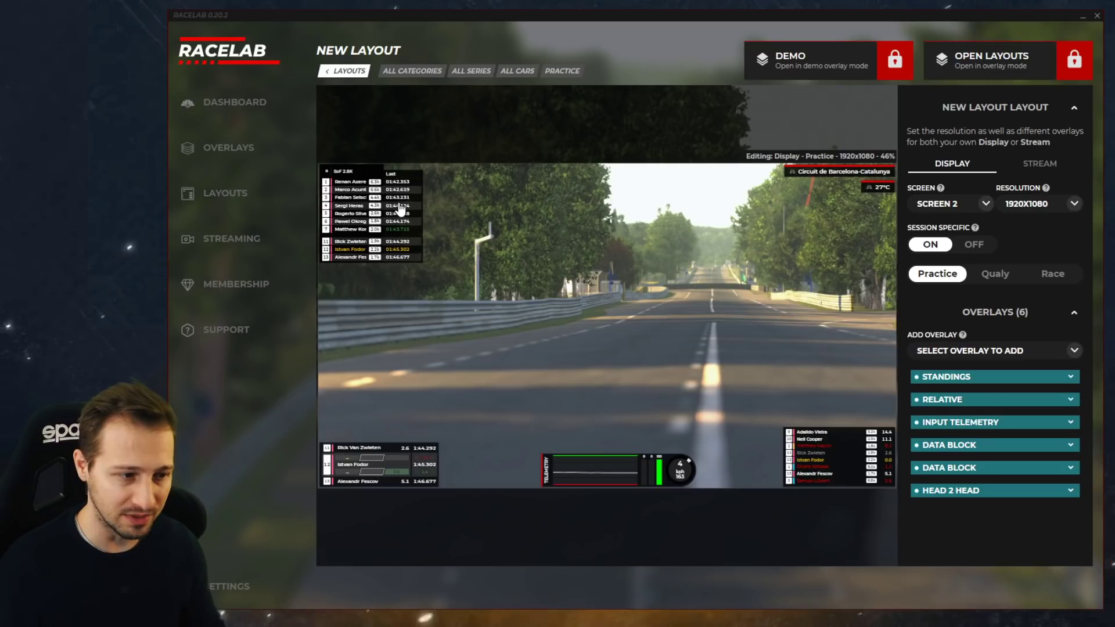
Open Layout 1 and examine the settings of its DRS indicator and brake bias data blocks
{"action": "left_click", "coordinate": [345, 71]}
{"action": "left_click", "coordinate": [665, 116]}
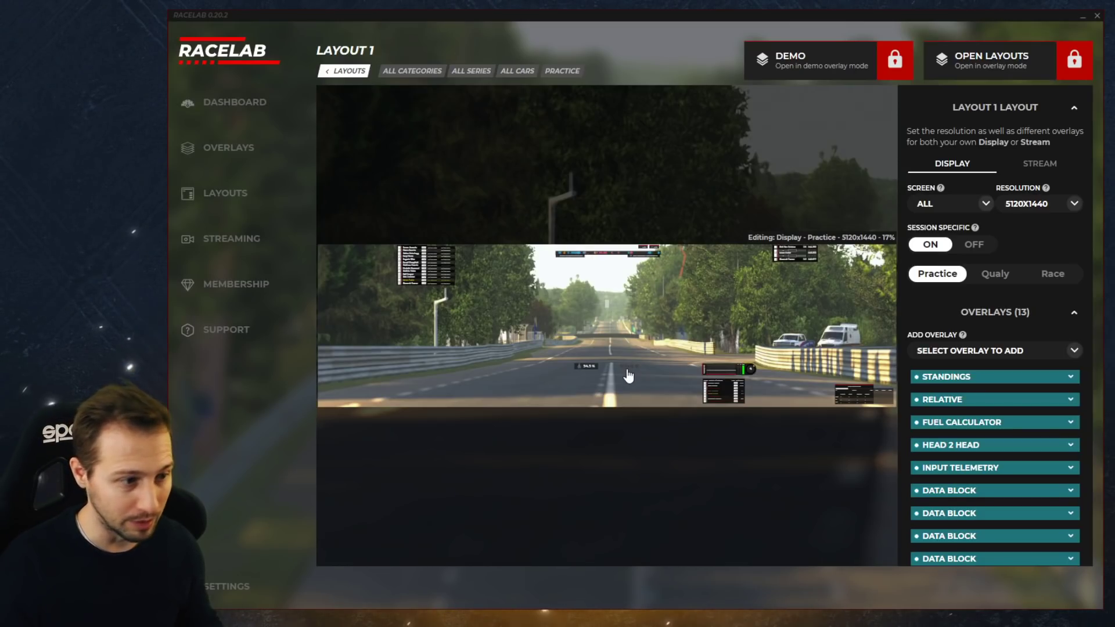
{"action": "left_click", "coordinate": [628, 376]}
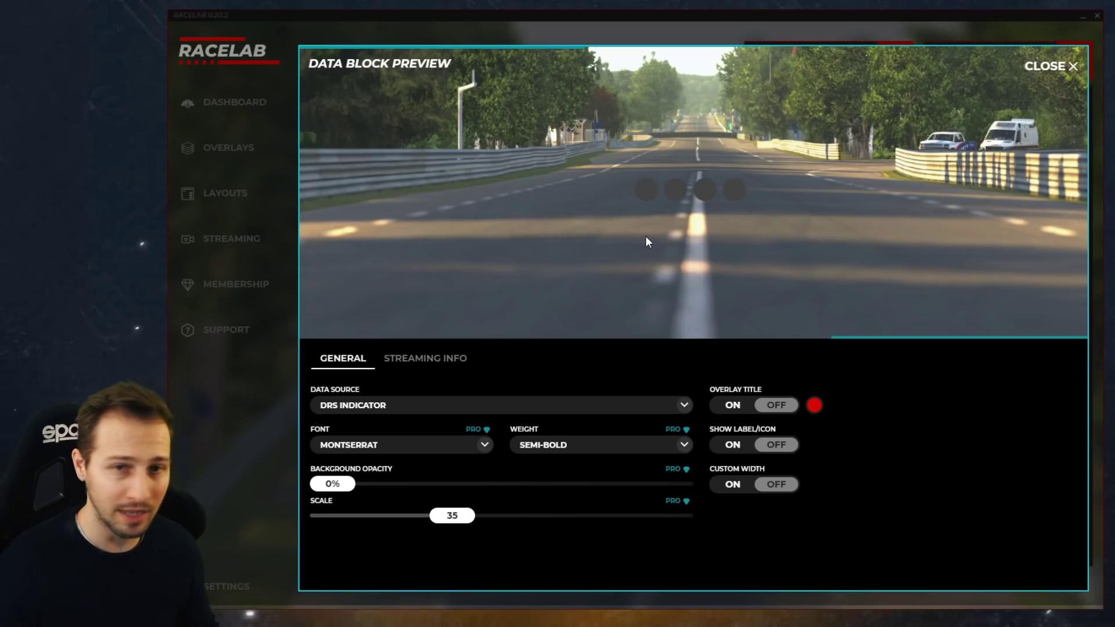
{"action": "left_click", "coordinate": [1050, 66]}
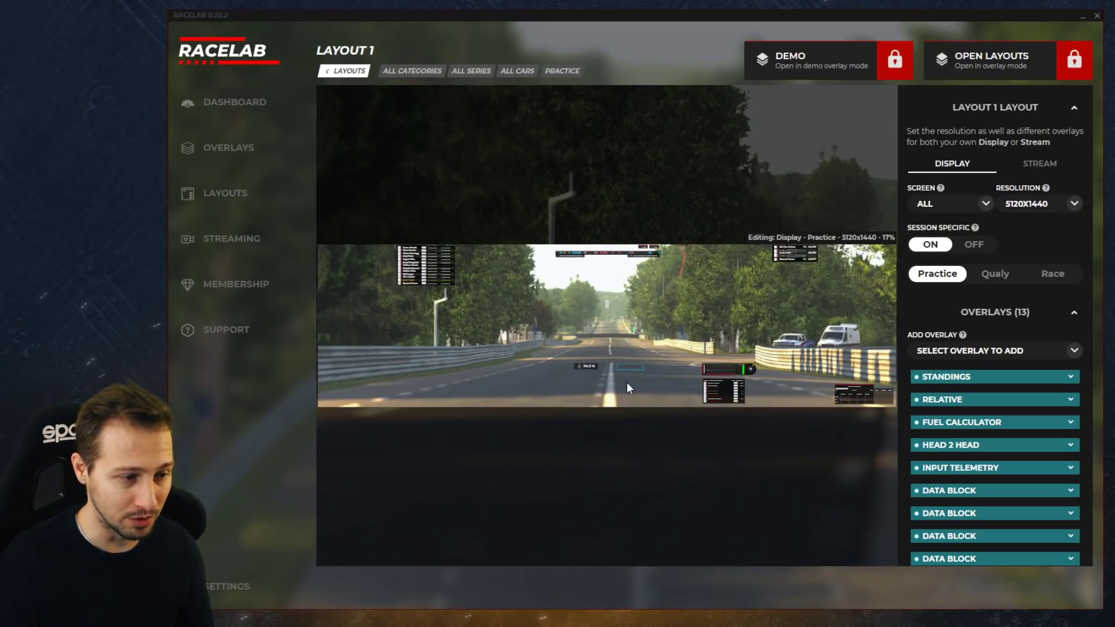
{"action": "left_click", "coordinate": [583, 367]}
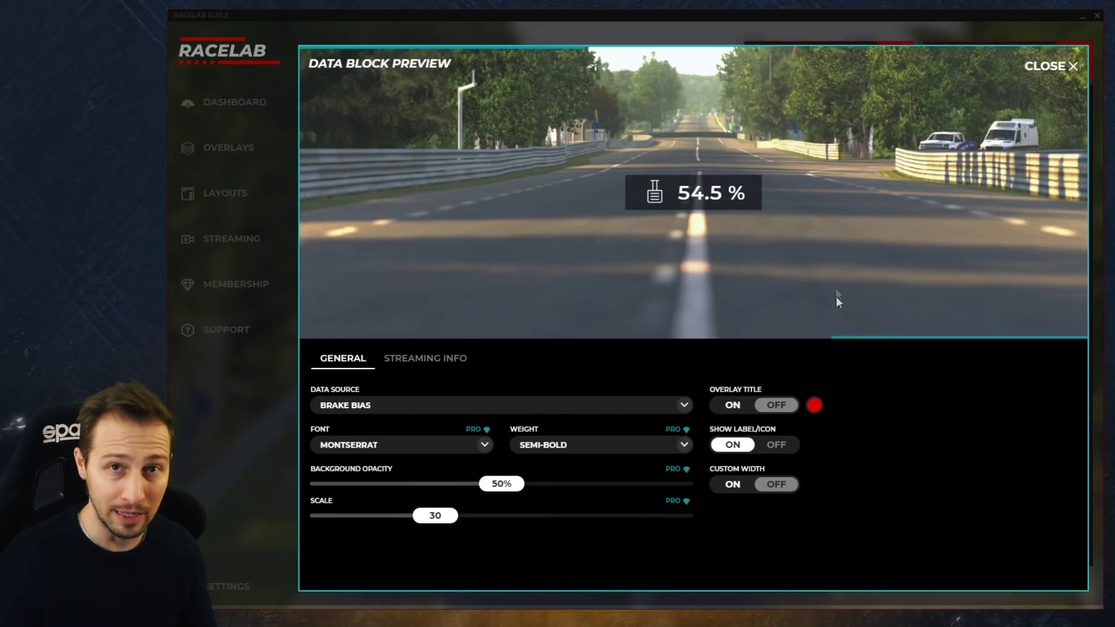
{"action": "left_click", "coordinate": [1045, 67]}
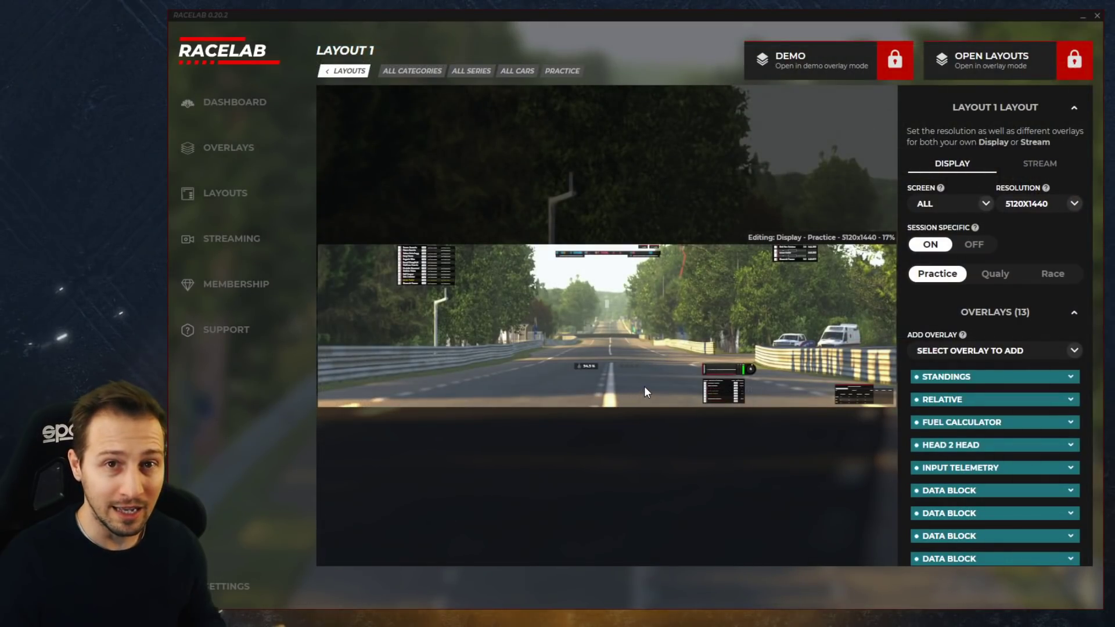
Return to the list of layouts and rename Layout 1 as "Iracing Grand Prix Series"
{"action": "left_click", "coordinate": [347, 73]}
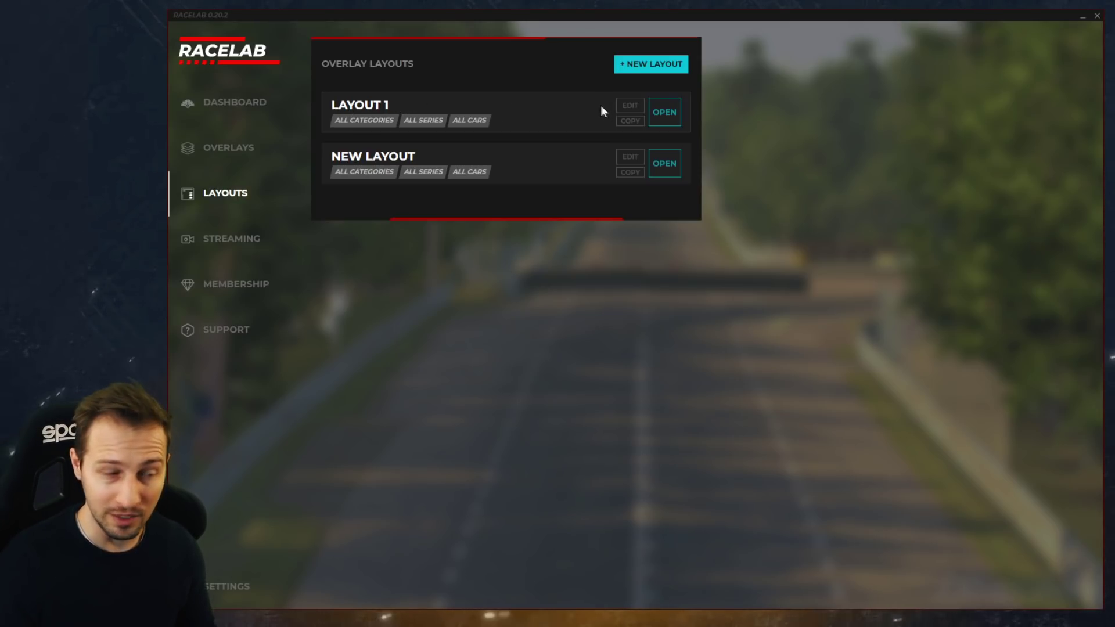
{"action": "left_click", "coordinate": [630, 105]}
{"action": "left_click_drag", "start_coordinate": [430, 165], "coordinate": [219, 162]}
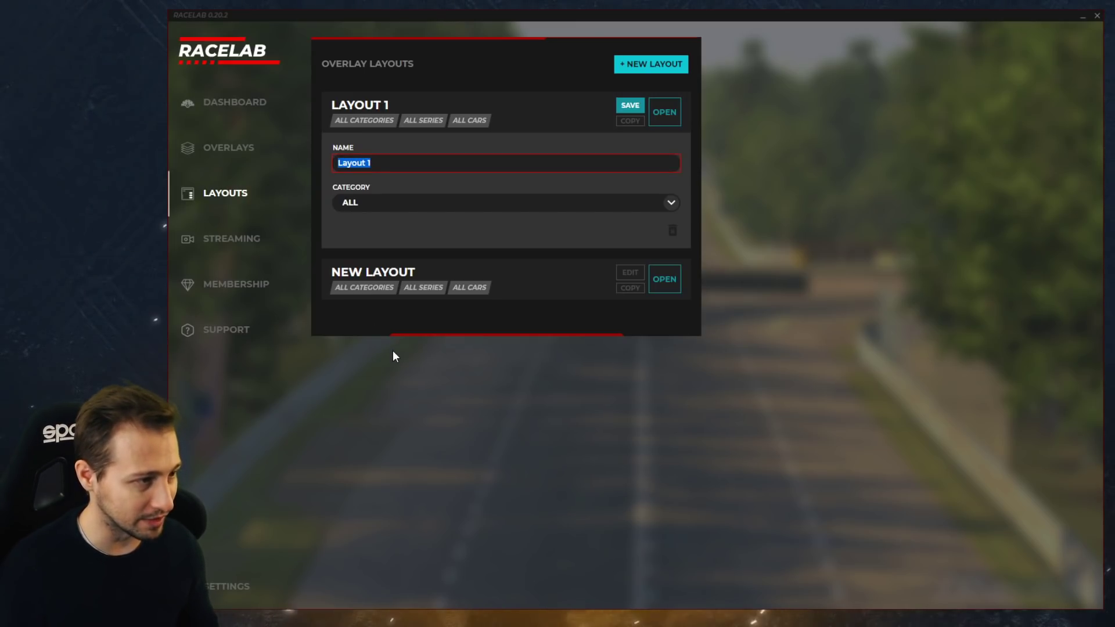
{"action": "type", "text": "Iracing Grand Prix Series"}
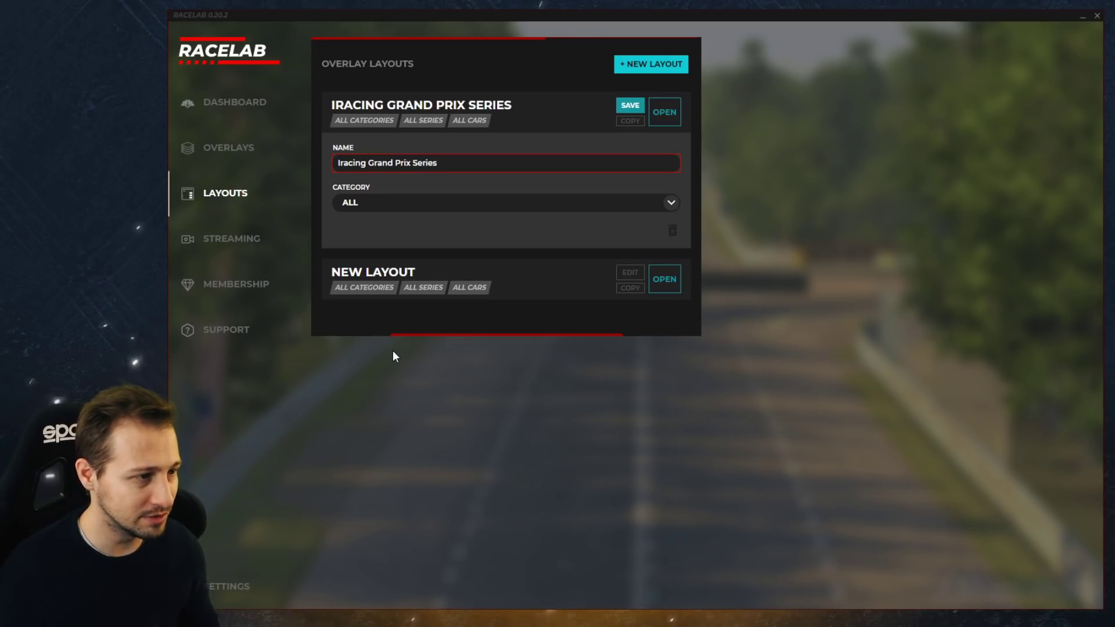
Set the layout's category to Road and its series to iRacing Grand Prix Series
{"action": "left_click", "coordinate": [453, 207]}
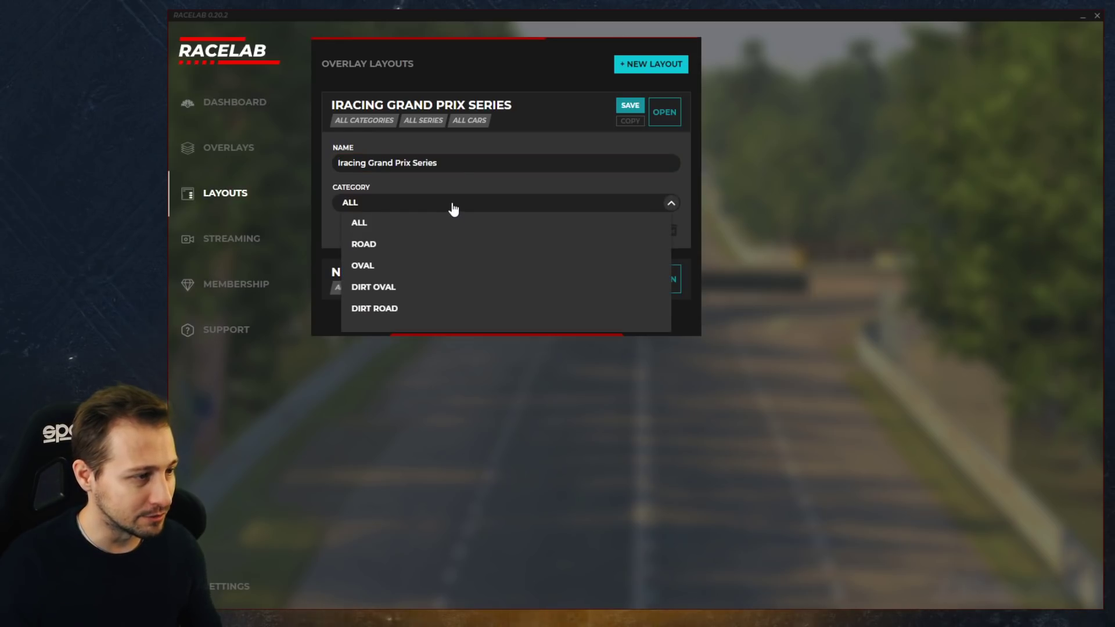
{"action": "left_click", "coordinate": [394, 253]}
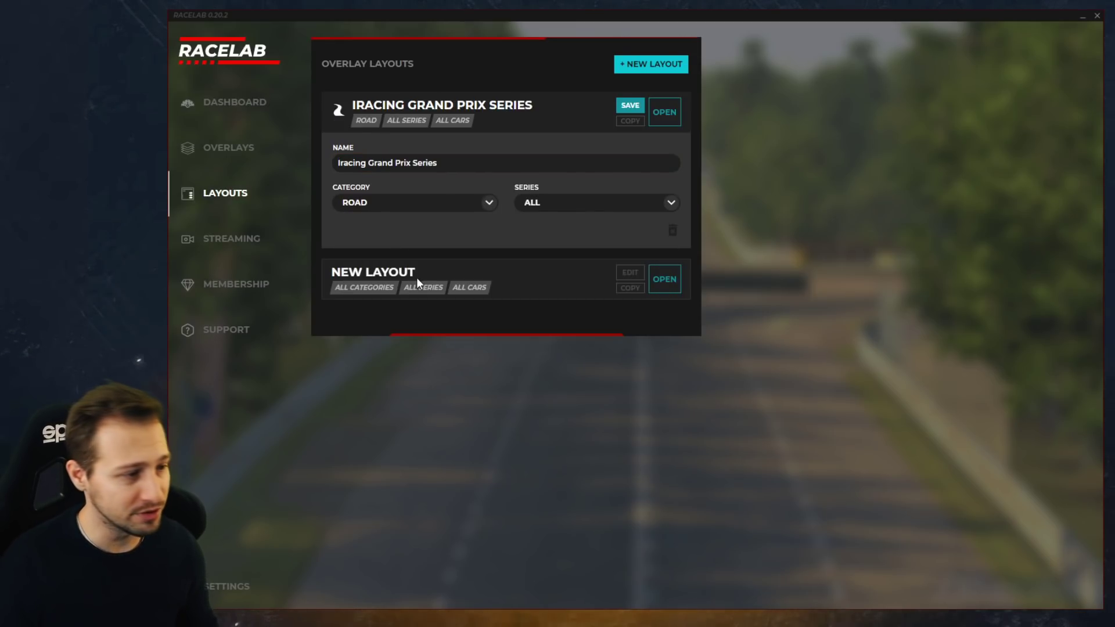
{"action": "left_click", "coordinate": [559, 209]}
{"action": "scroll", "coordinate": [587, 268], "scroll_direction": "down", "scroll_amount": 5}
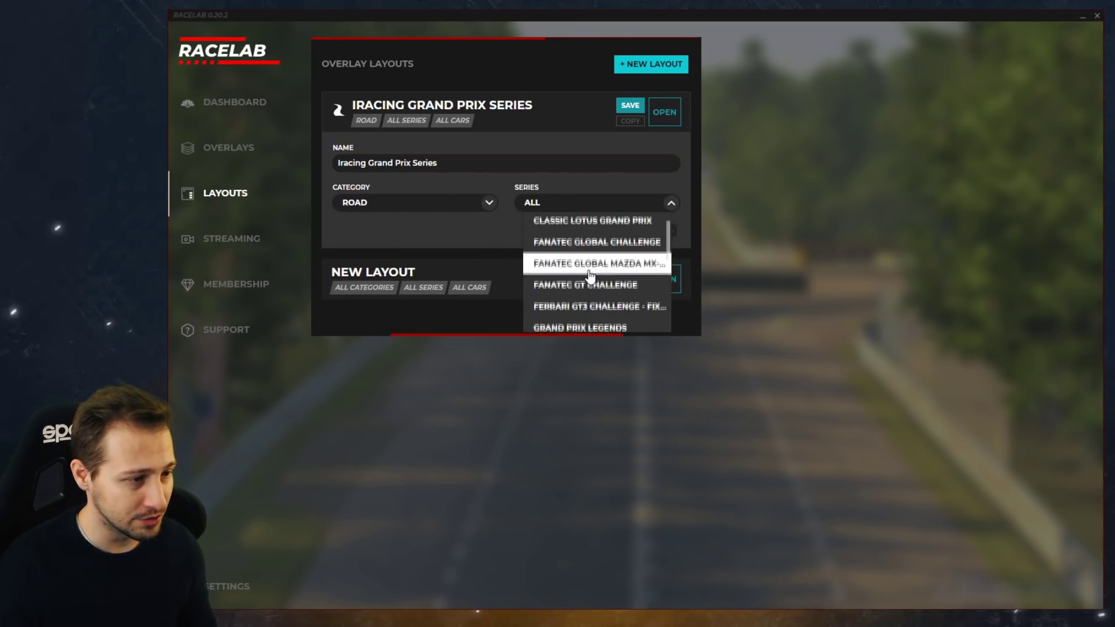
{"action": "scroll", "coordinate": [566, 304], "scroll_direction": "down", "scroll_amount": 3}
{"action": "scroll", "coordinate": [574, 273], "scroll_direction": "down", "scroll_amount": 3}
{"action": "scroll", "coordinate": [572, 272], "scroll_direction": "down", "scroll_amount": 3}
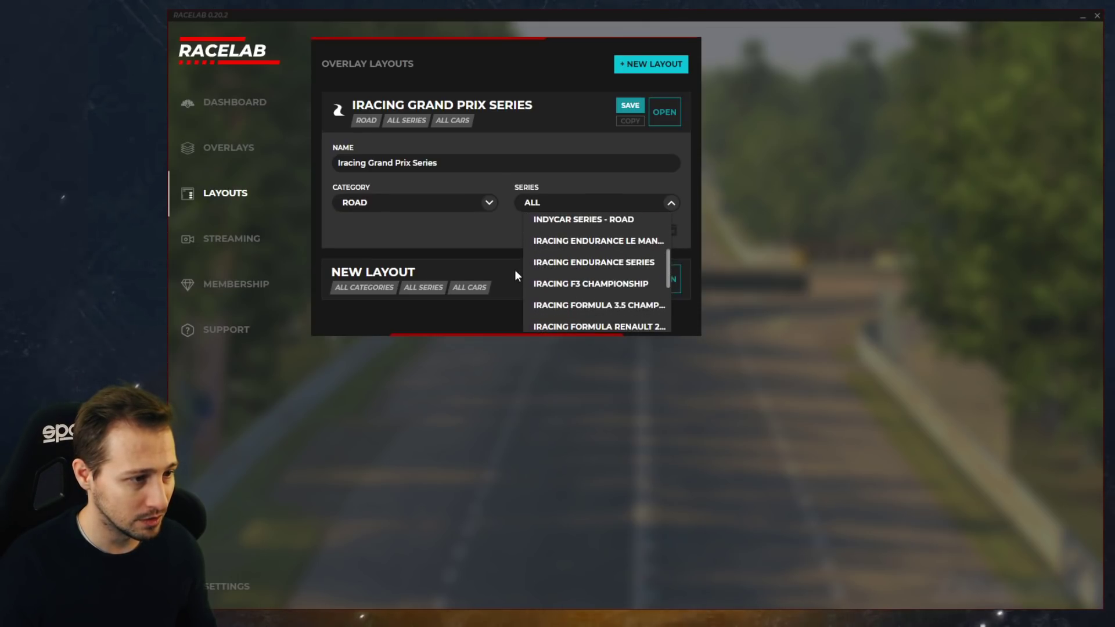
{"action": "scroll", "coordinate": [568, 270], "scroll_direction": "down", "scroll_amount": 3}
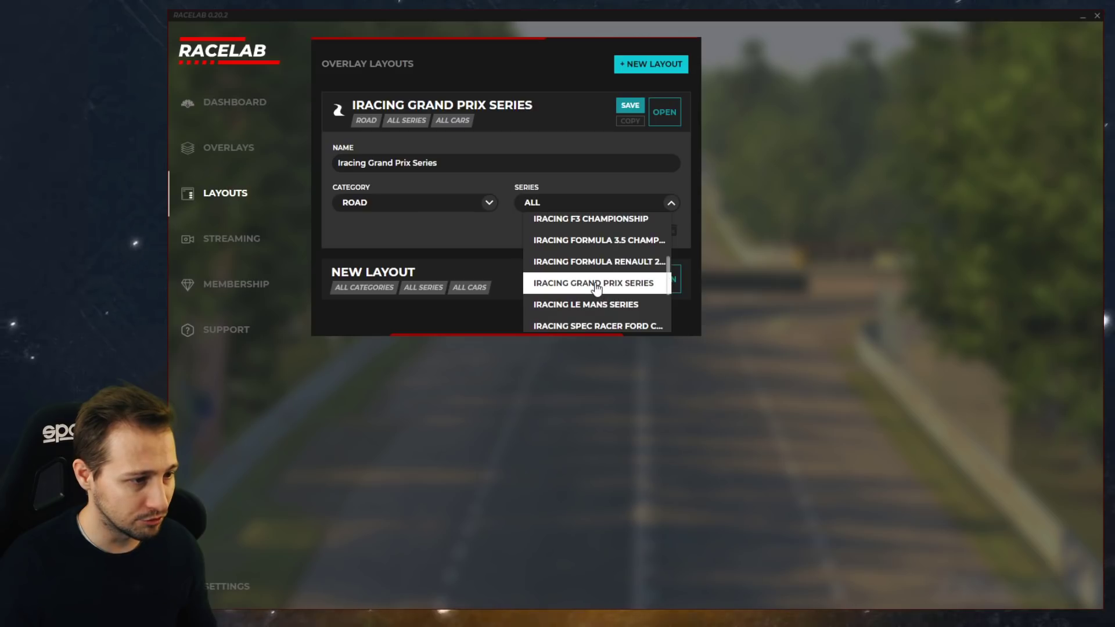
{"action": "left_click", "coordinate": [587, 281]}
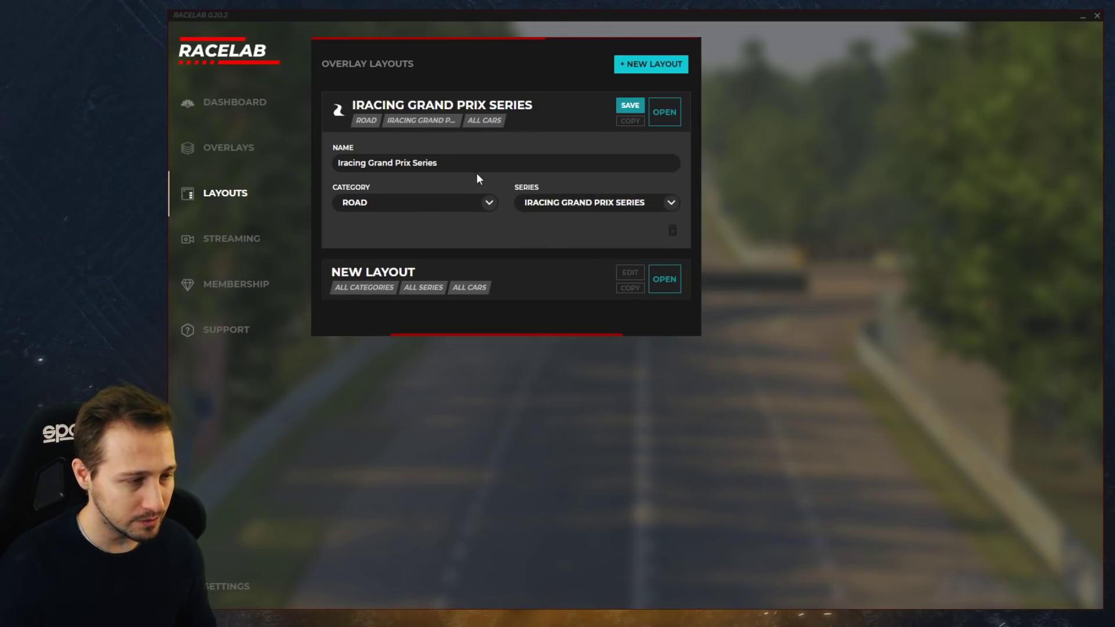
Rename the iRacing Grand Prix Series layout as "Mclaren Mp430" and save it
{"action": "triple_click", "coordinate": [464, 163]}
{"action": "type", "text": "M"}
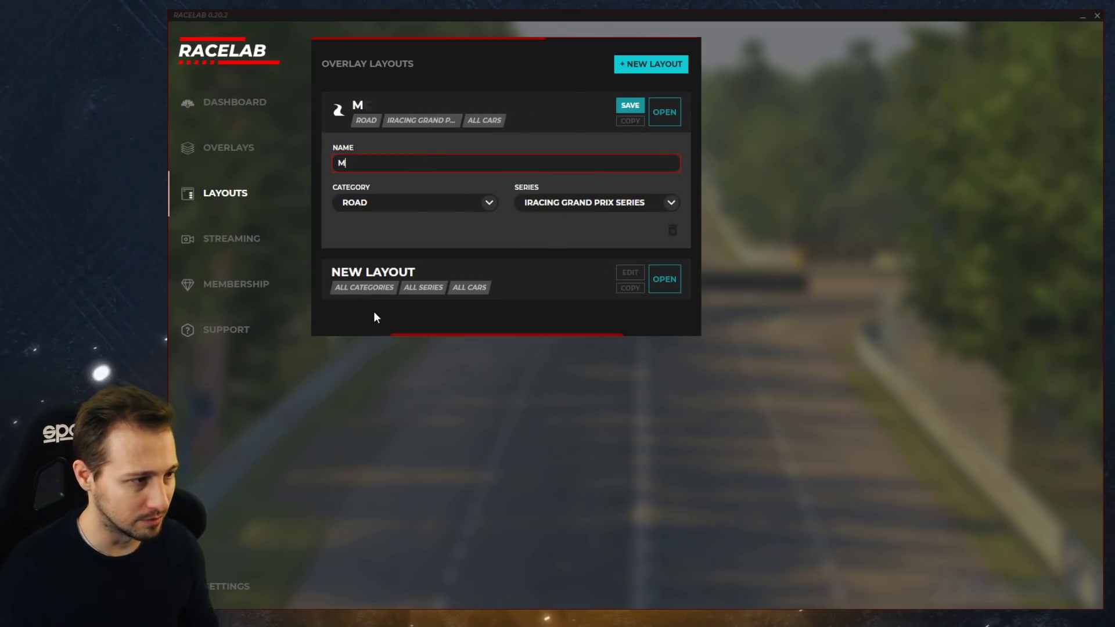
{"action": "type", "text": "claren M"}
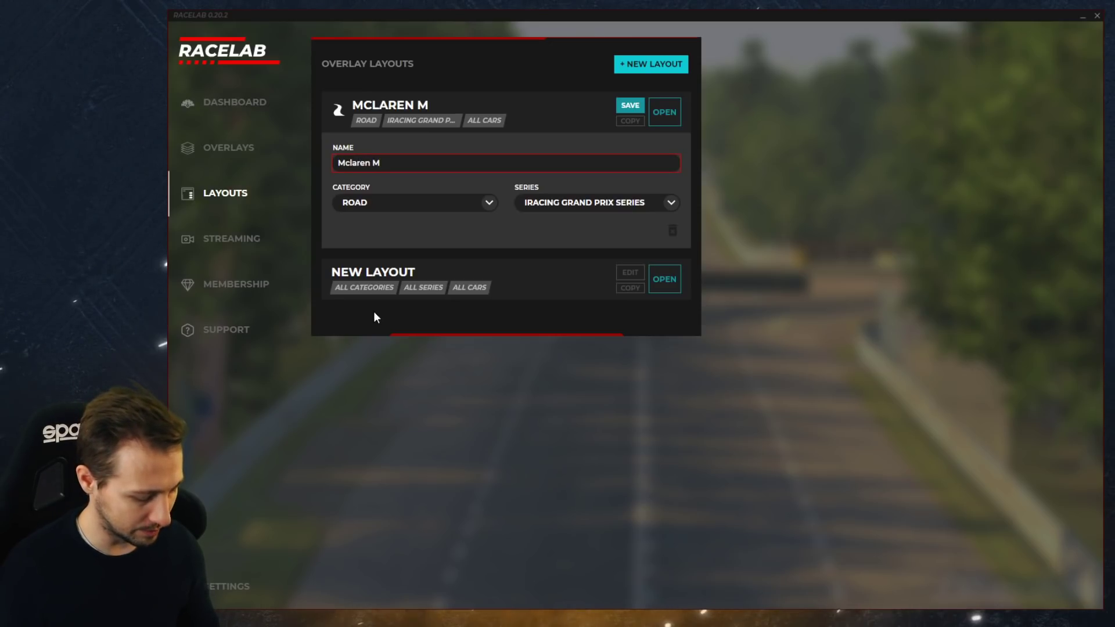
{"action": "type", "text": "p430"}
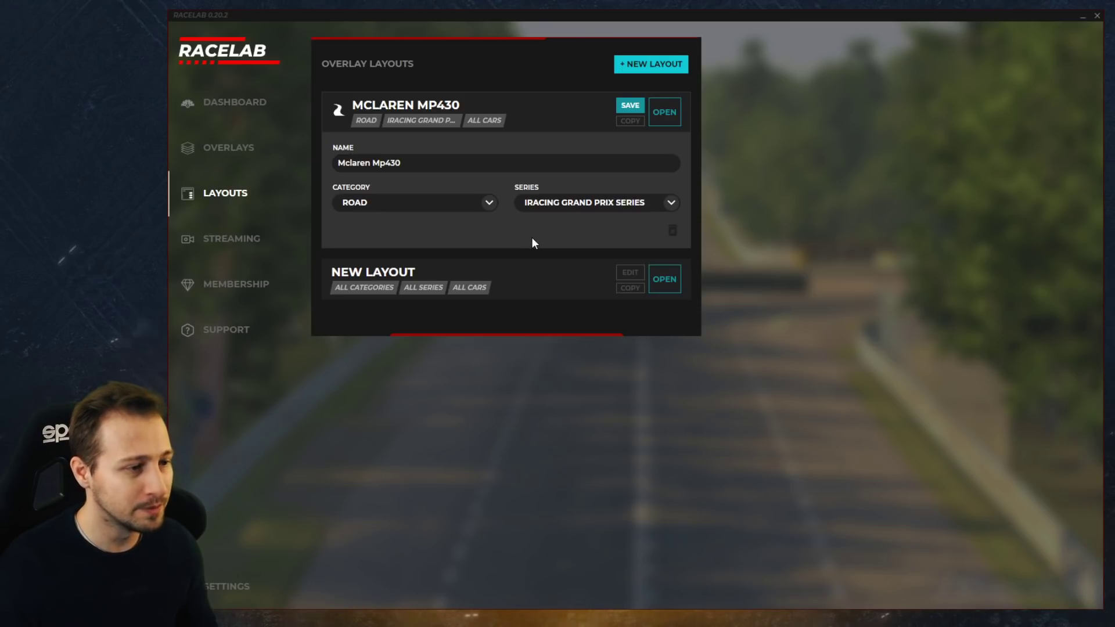
{"action": "left_click", "coordinate": [629, 108]}
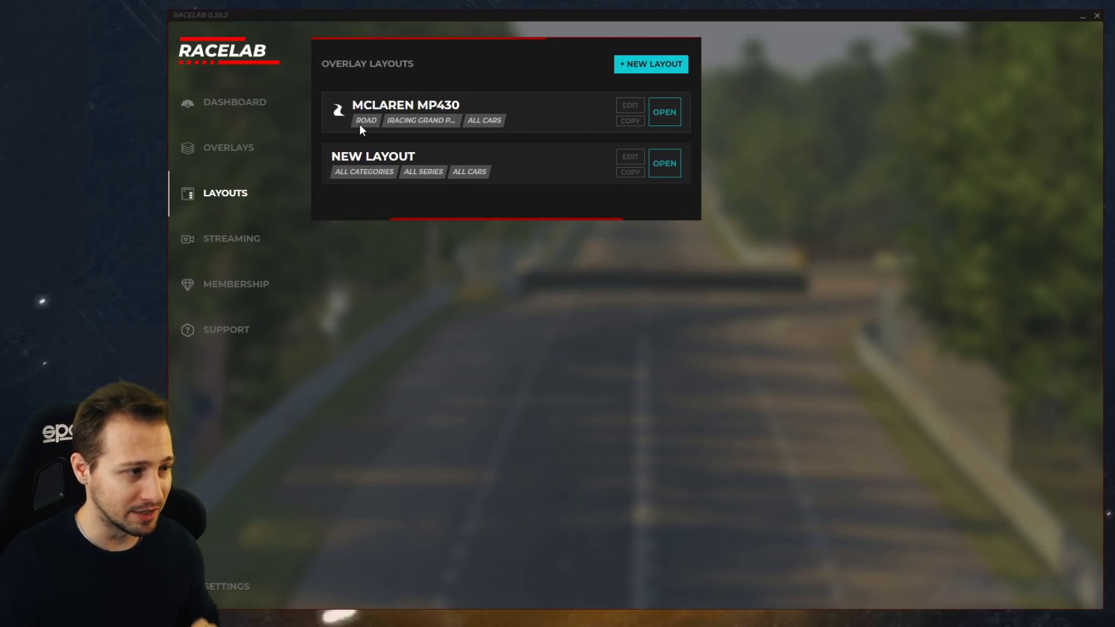
Examine the Mclaren Mp430 layout's details and the overlays placed in it and in the existing New Layout
{"action": "left_click", "coordinate": [630, 105]}
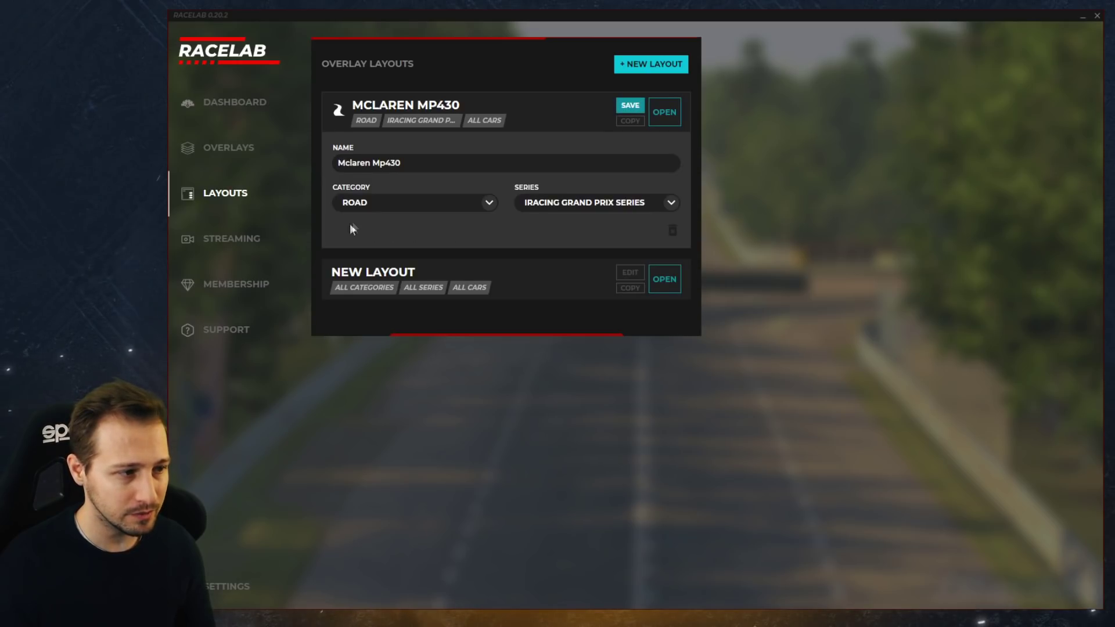
{"action": "left_click", "coordinate": [630, 105]}
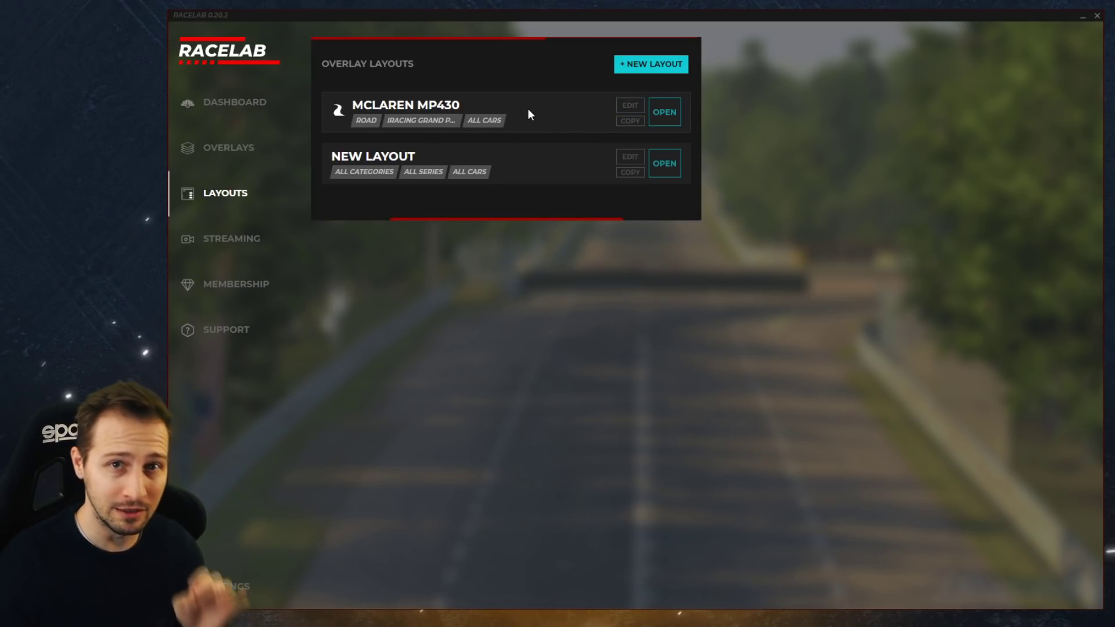
{"action": "left_click", "coordinate": [662, 112]}
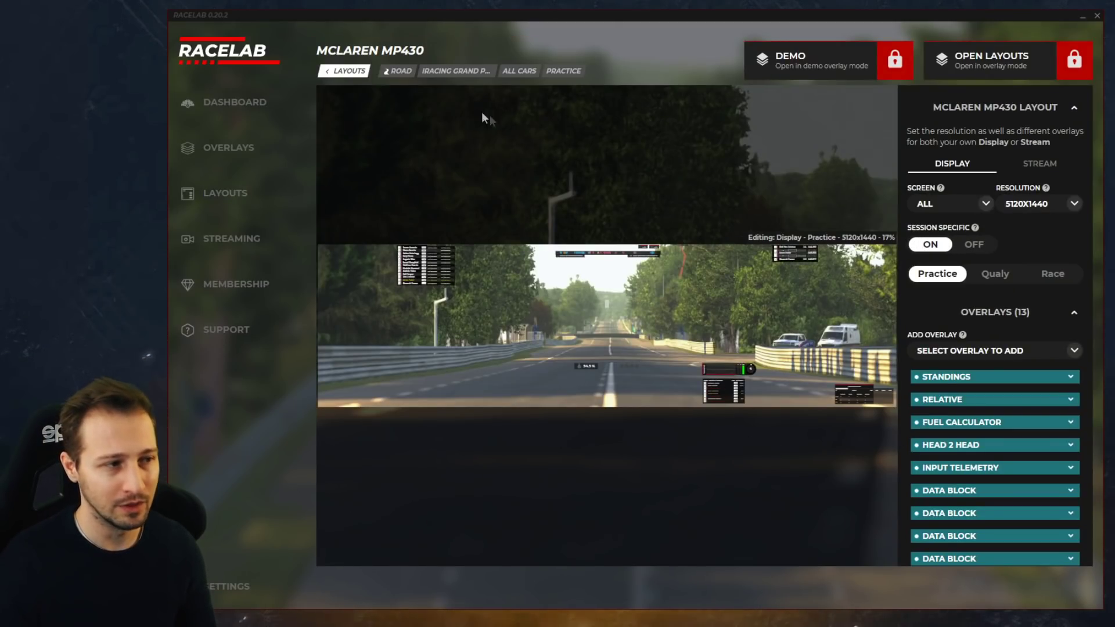
{"action": "left_click", "coordinate": [349, 71]}
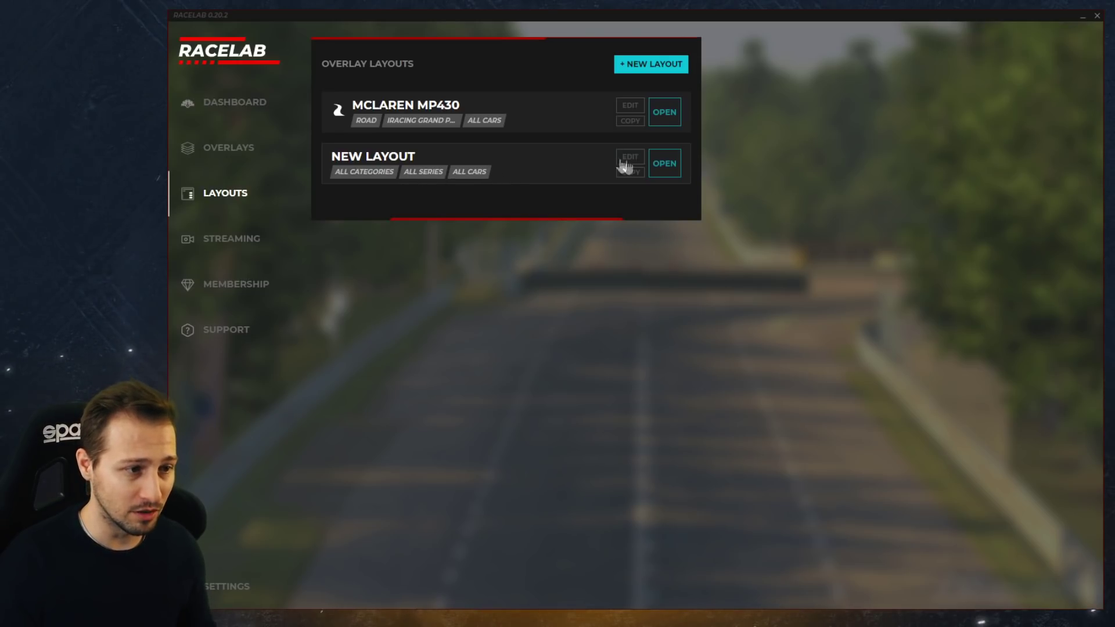
{"action": "left_click", "coordinate": [665, 167]}
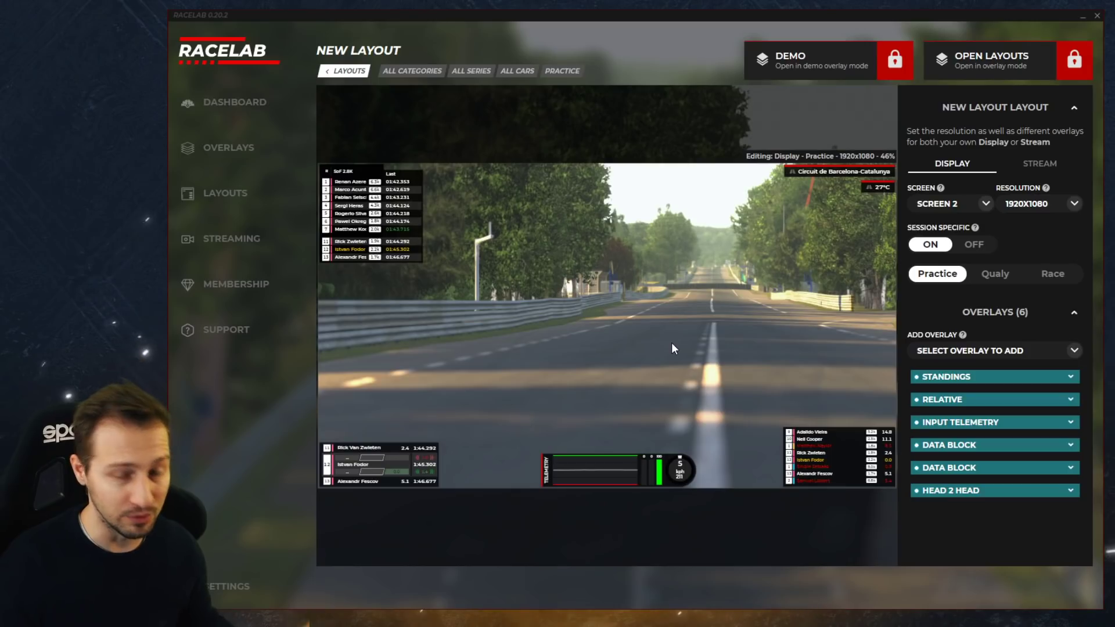
{"action": "left_click", "coordinate": [349, 72]}
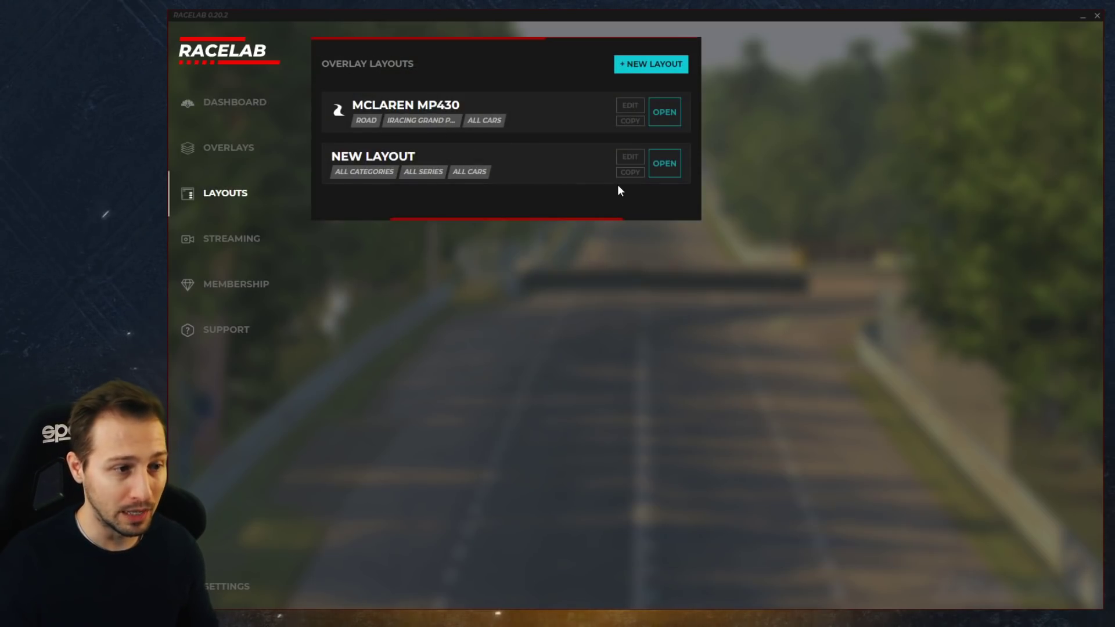
Create another layout and name it "an oval layout"
{"action": "left_click", "coordinate": [633, 70]}
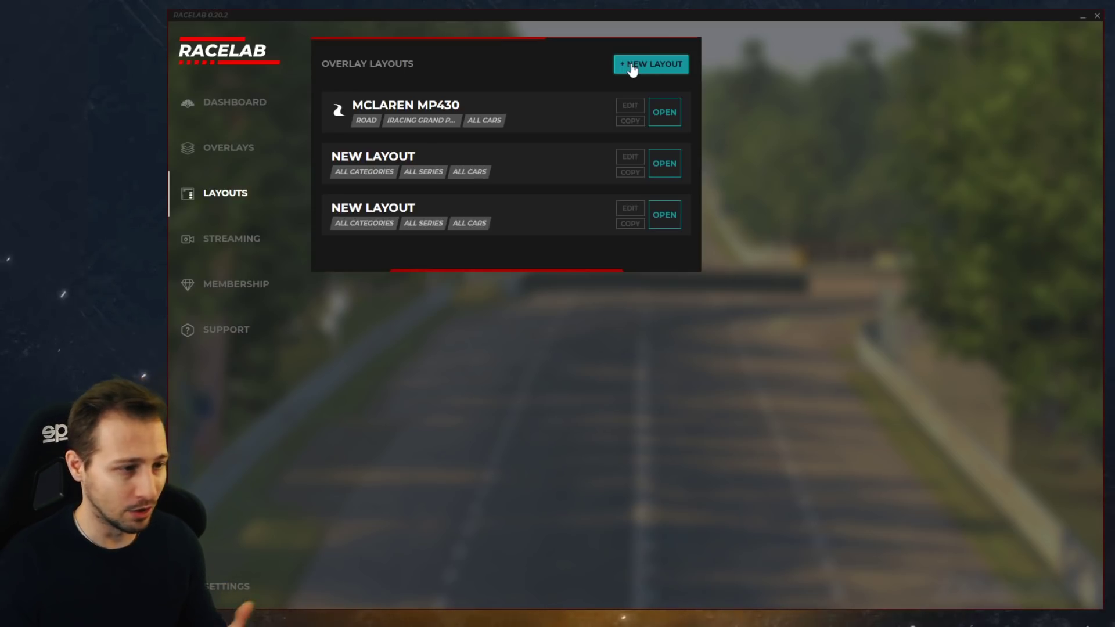
{"action": "left_click", "coordinate": [628, 209]}
{"action": "type", "text": "a"}
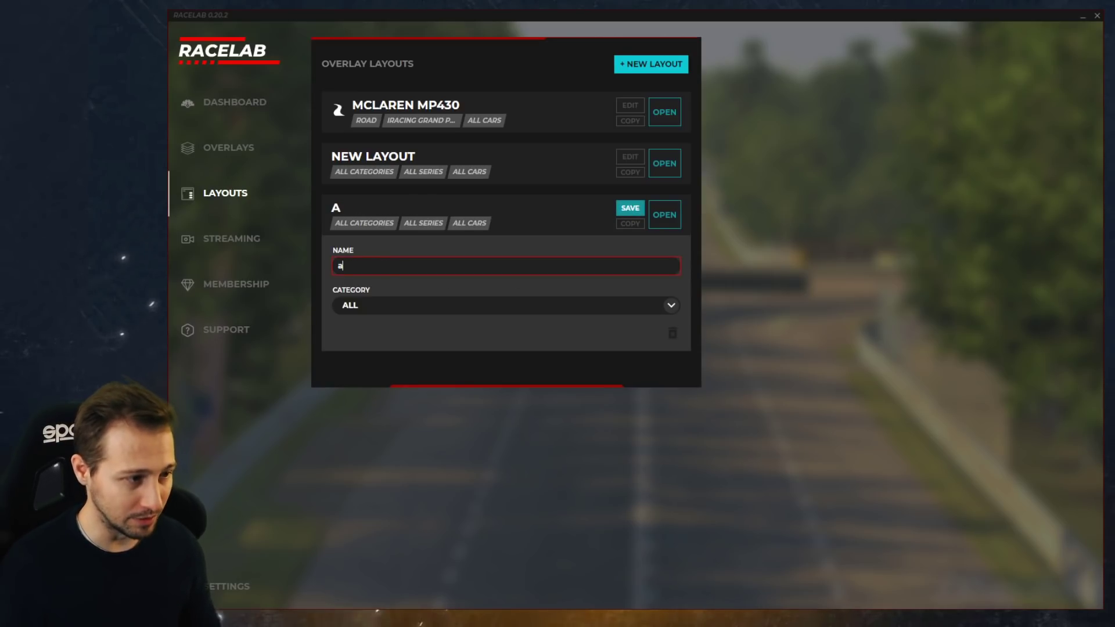
{"action": "type", "text": "n oval layout"}
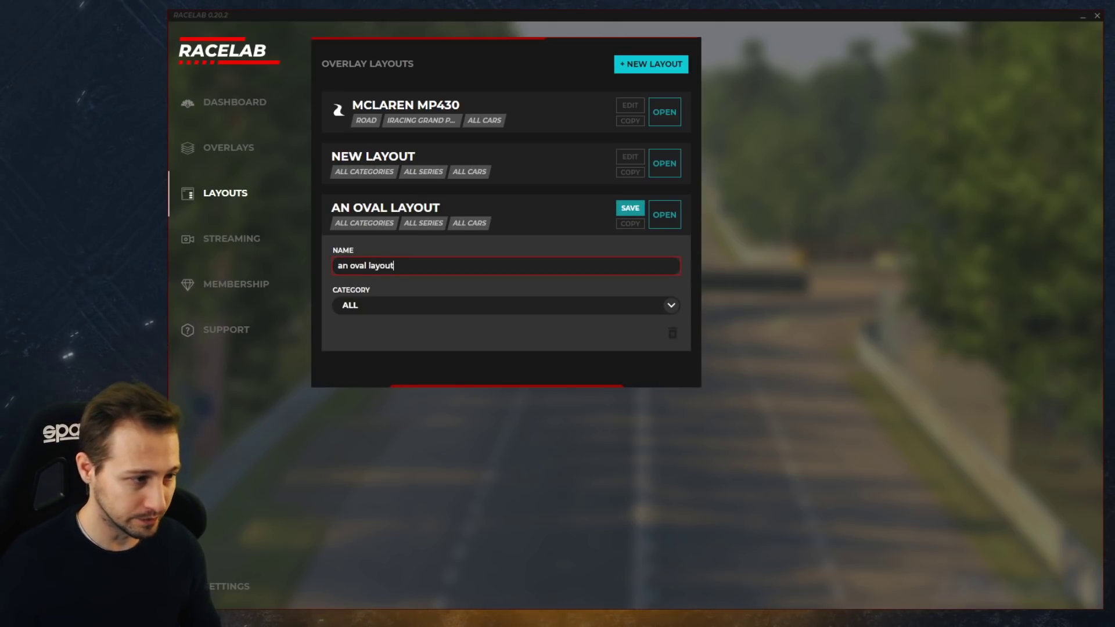
Set the oval layout's category to Oval and its series to Carburetor Cup, save it and open it
{"action": "left_click", "coordinate": [465, 305]}
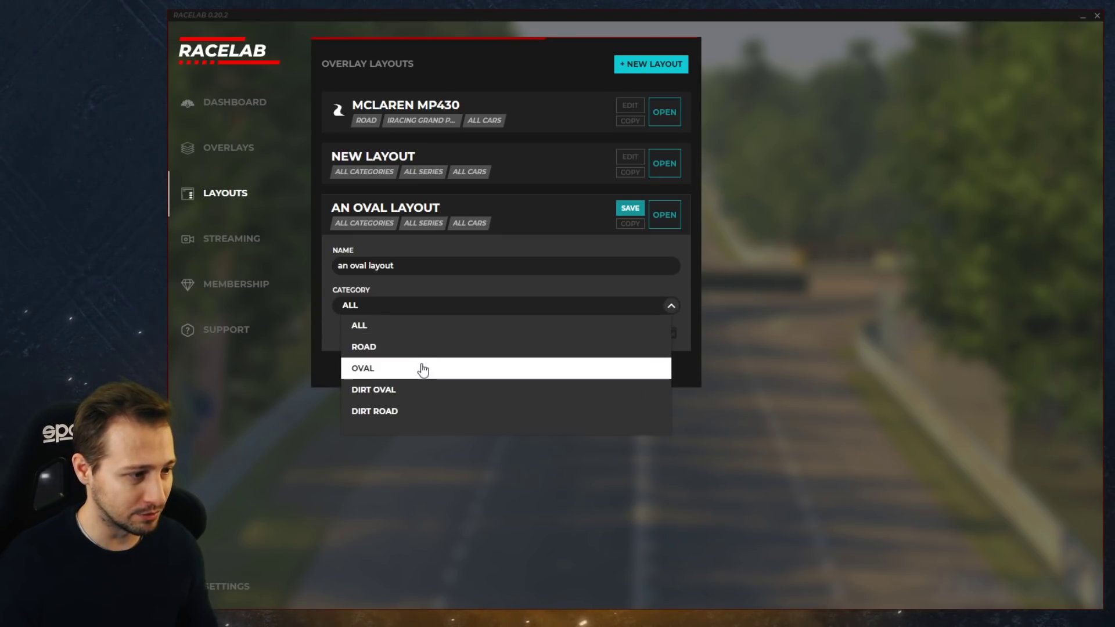
{"action": "left_click", "coordinate": [429, 367]}
{"action": "left_click", "coordinate": [540, 306]}
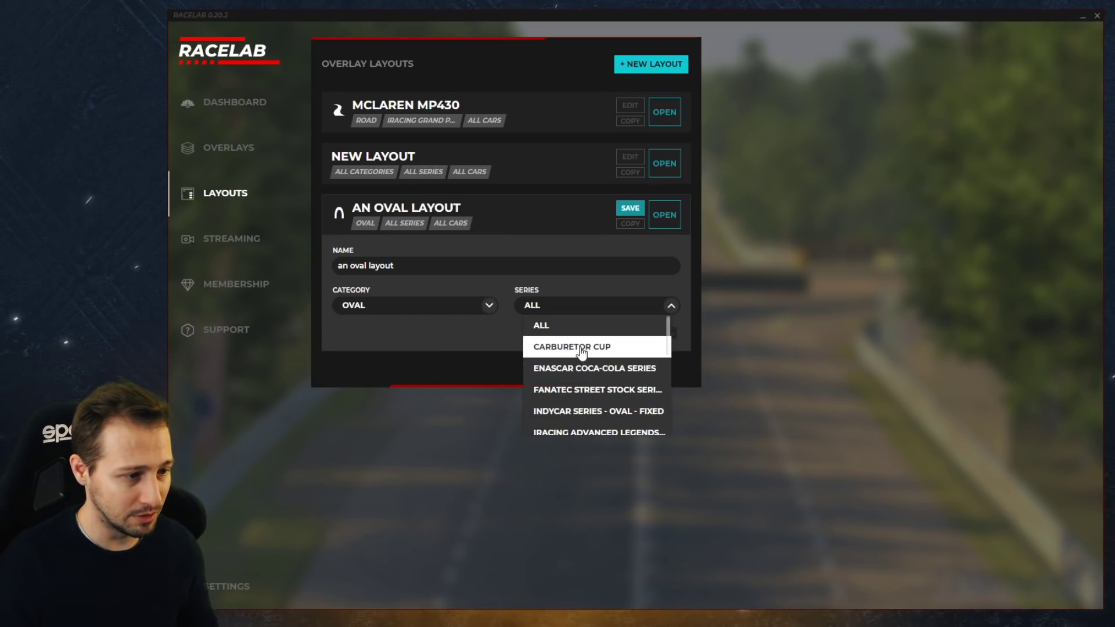
{"action": "left_click", "coordinate": [564, 347]}
{"action": "left_click", "coordinate": [631, 210]}
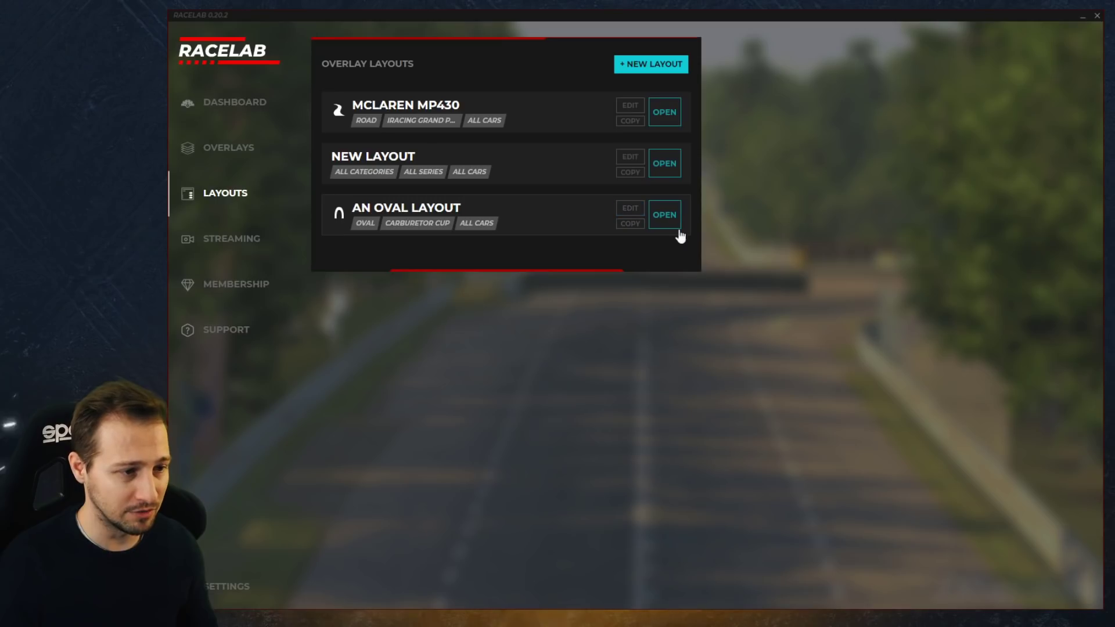
{"action": "left_click", "coordinate": [665, 219]}
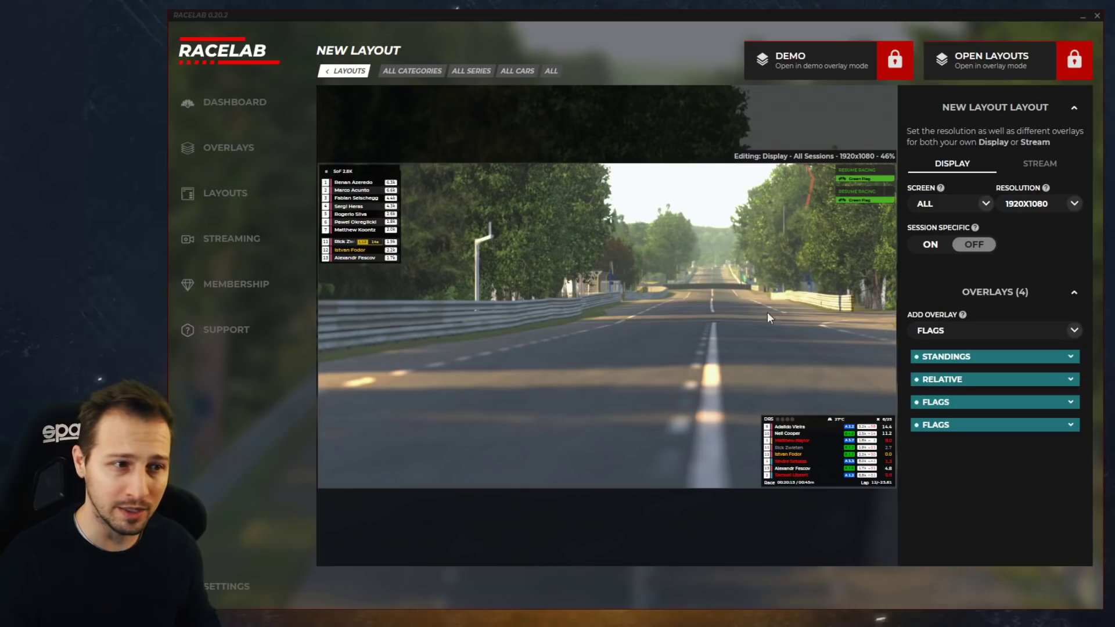
Make the 1920x1080 New Layout session-specific and add a Standings overlay to its Practice session
{"action": "left_click", "coordinate": [931, 245]}
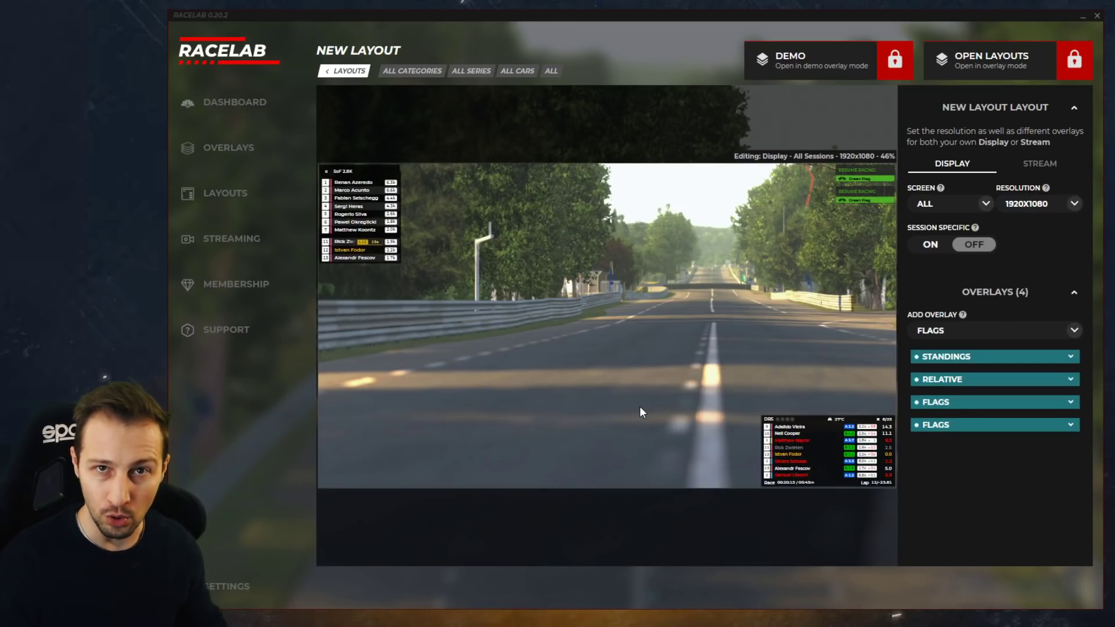
{"action": "left_click", "coordinate": [932, 246]}
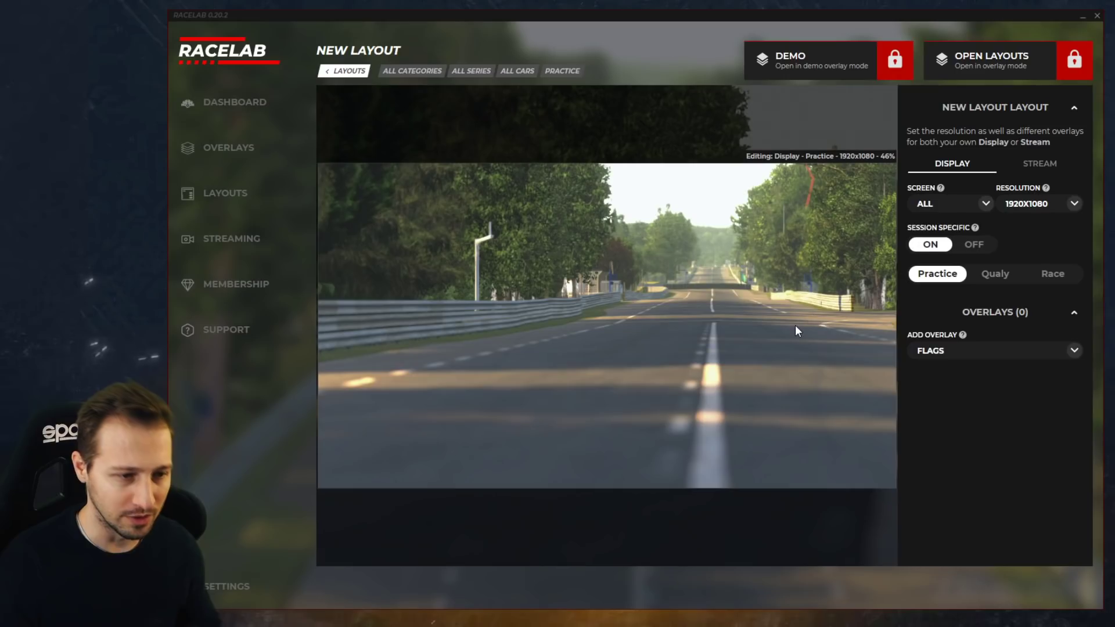
{"action": "left_click", "coordinate": [937, 350]}
{"action": "scroll", "coordinate": [982, 397], "scroll_direction": "up", "scroll_amount": 2}
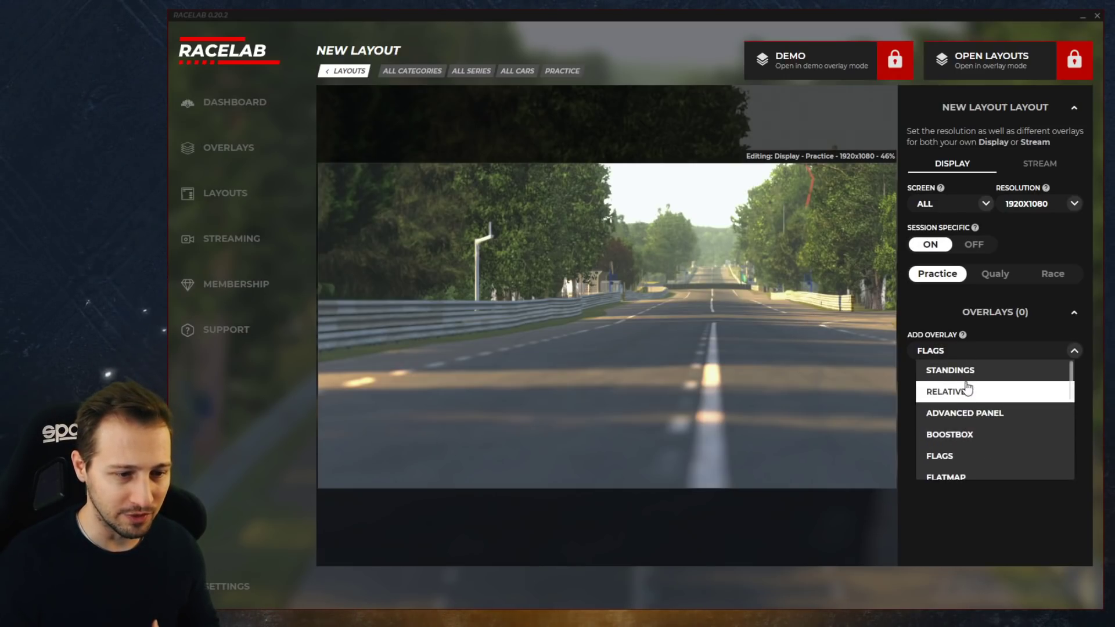
{"action": "left_click", "coordinate": [960, 379]}
Align the Standings overlay to the top-left corner of the layout and set its top and left offsets to 5
{"action": "left_click_drag", "start_coordinate": [669, 365], "coordinate": [411, 226]}
{"action": "left_click", "coordinate": [1008, 428]}
{"action": "left_click", "coordinate": [1026, 410]}
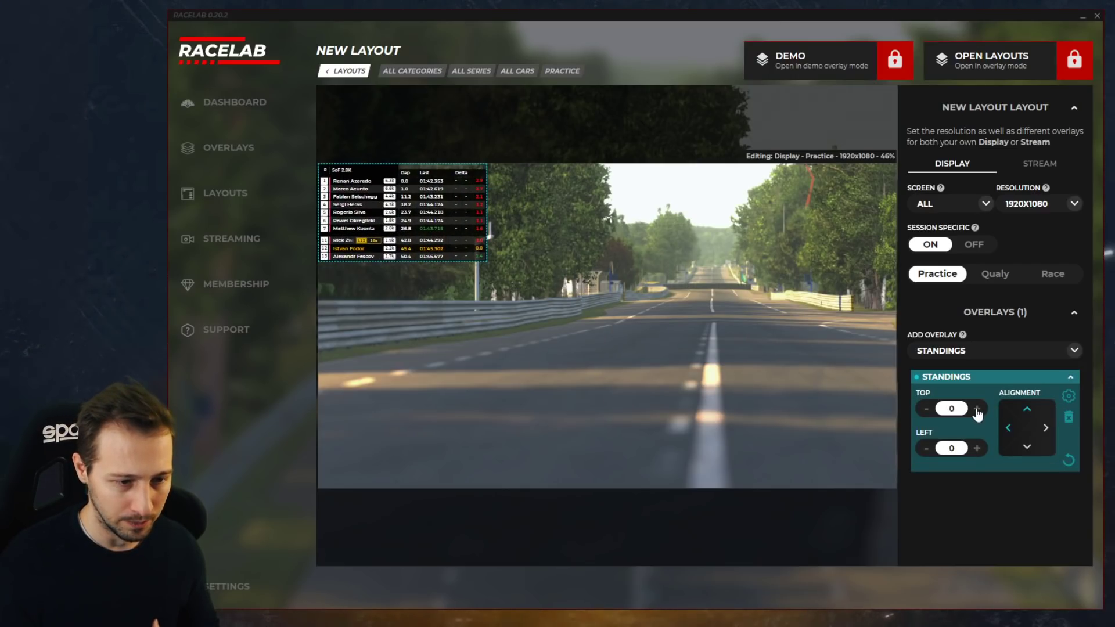
{"action": "left_click", "coordinate": [977, 448]}
{"action": "left_click", "coordinate": [977, 448]}
{"action": "left_click", "coordinate": [977, 448]}
{"action": "left_click", "coordinate": [978, 448]}
{"action": "left_click", "coordinate": [977, 449]}
{"action": "left_click", "coordinate": [977, 408]}
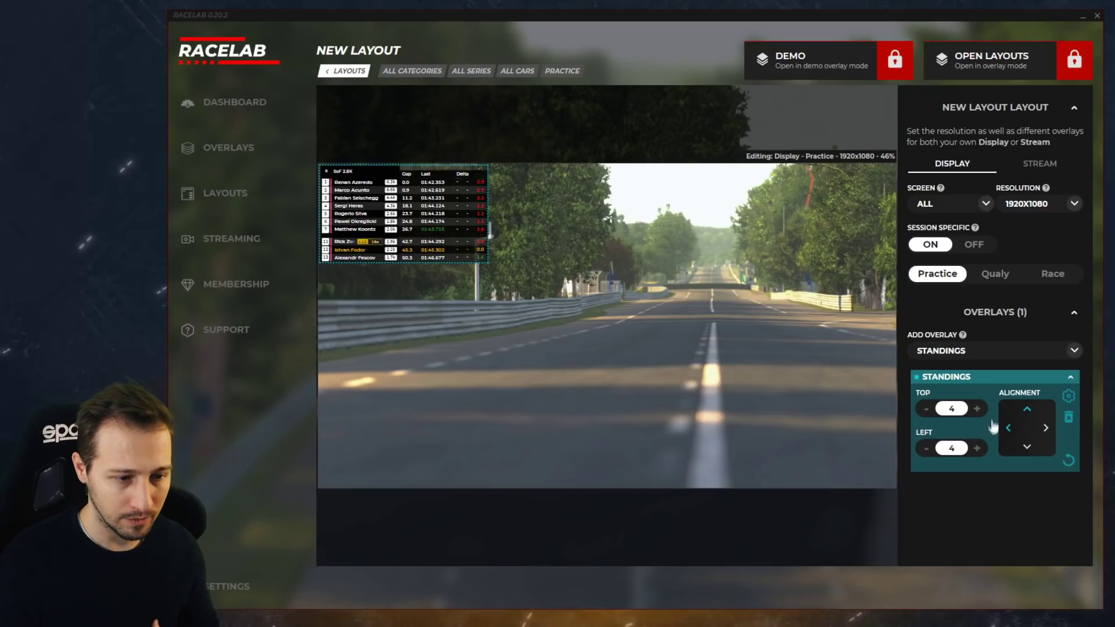
Add a Relative overlay to the Practice session and align it to the bottom-right corner of the layout
{"action": "left_click", "coordinate": [941, 351]}
{"action": "left_click", "coordinate": [946, 390]}
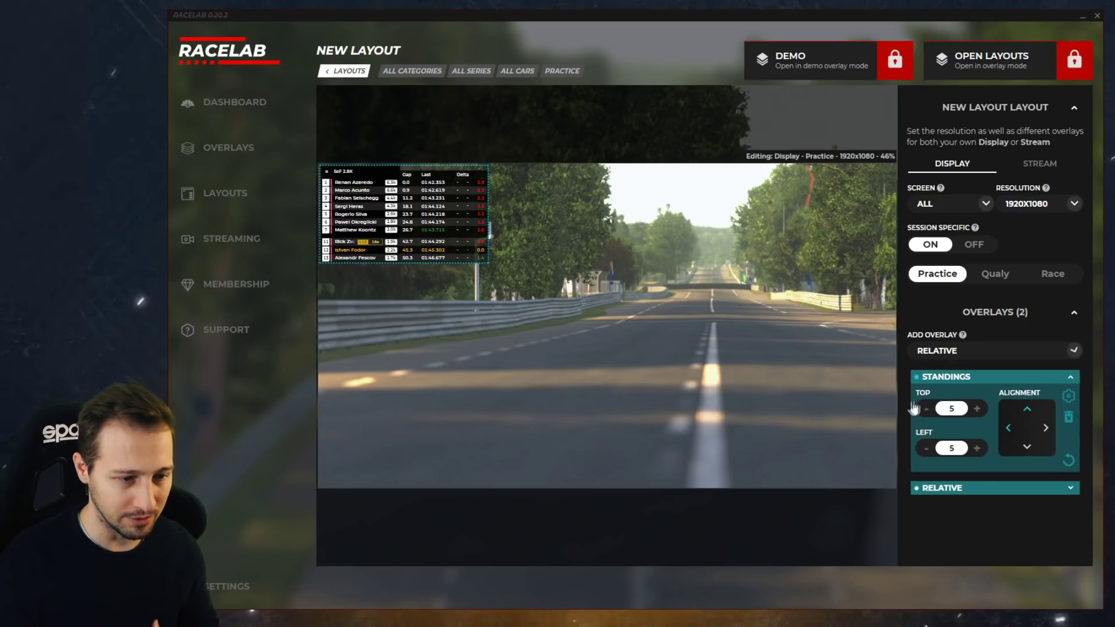
{"action": "left_click", "coordinate": [736, 388]}
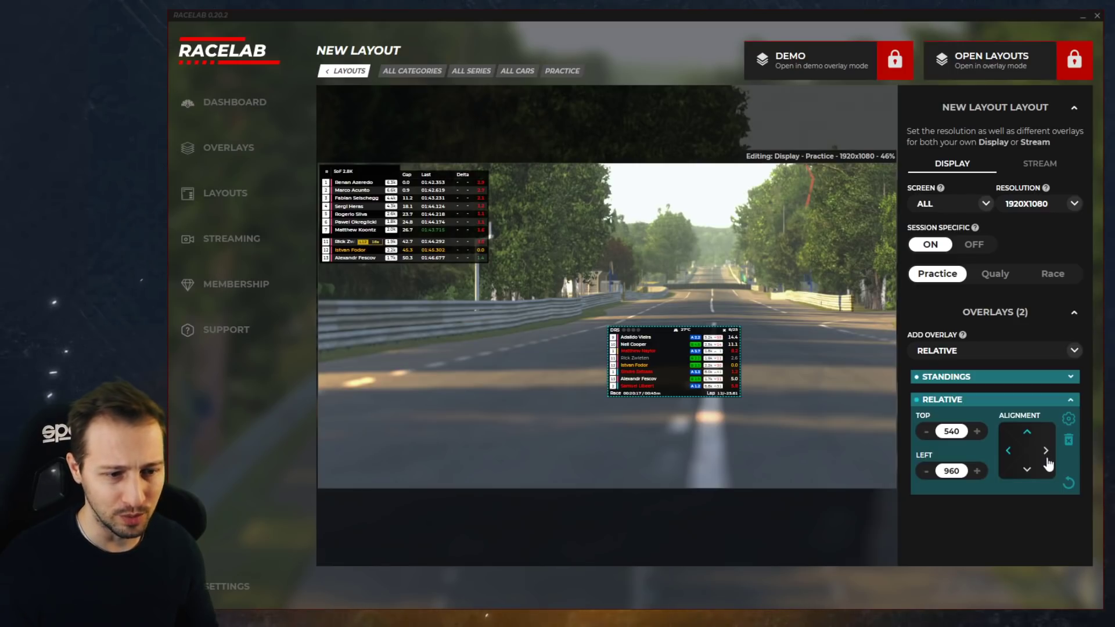
{"action": "left_click", "coordinate": [1045, 452]}
{"action": "left_click", "coordinate": [1027, 469]}
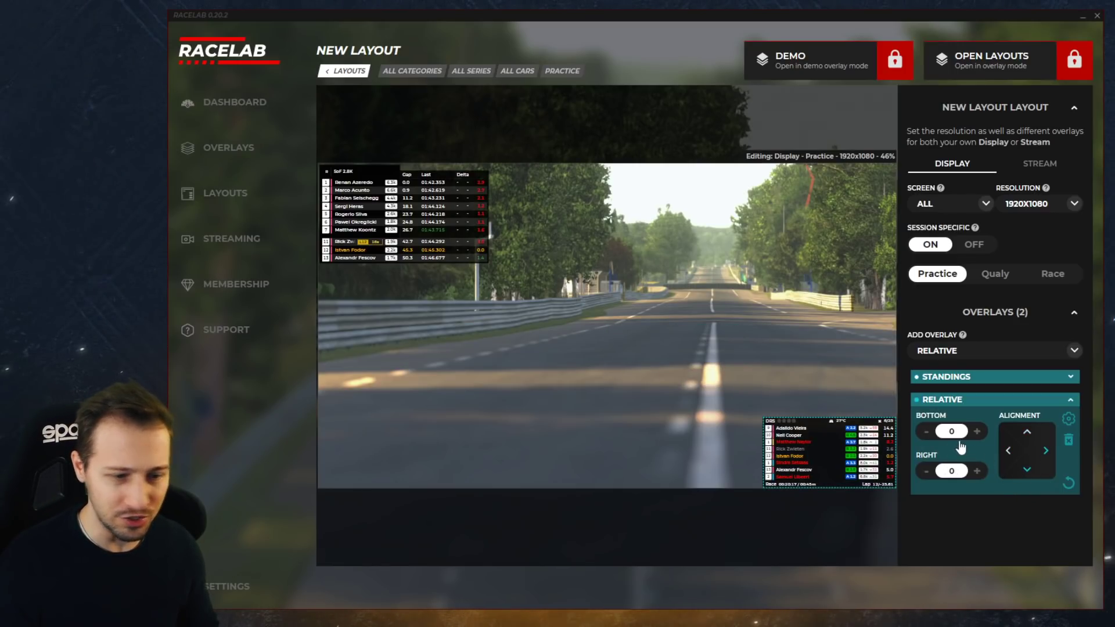
Set the Relative overlay's bottom and right offsets to 5
{"action": "left_click", "coordinate": [977, 431]}
{"action": "left_click", "coordinate": [977, 431]}
{"action": "left_click", "coordinate": [977, 431]}
{"action": "left_click", "coordinate": [977, 471]}
{"action": "left_click", "coordinate": [977, 471]}
{"action": "left_click", "coordinate": [977, 471]}
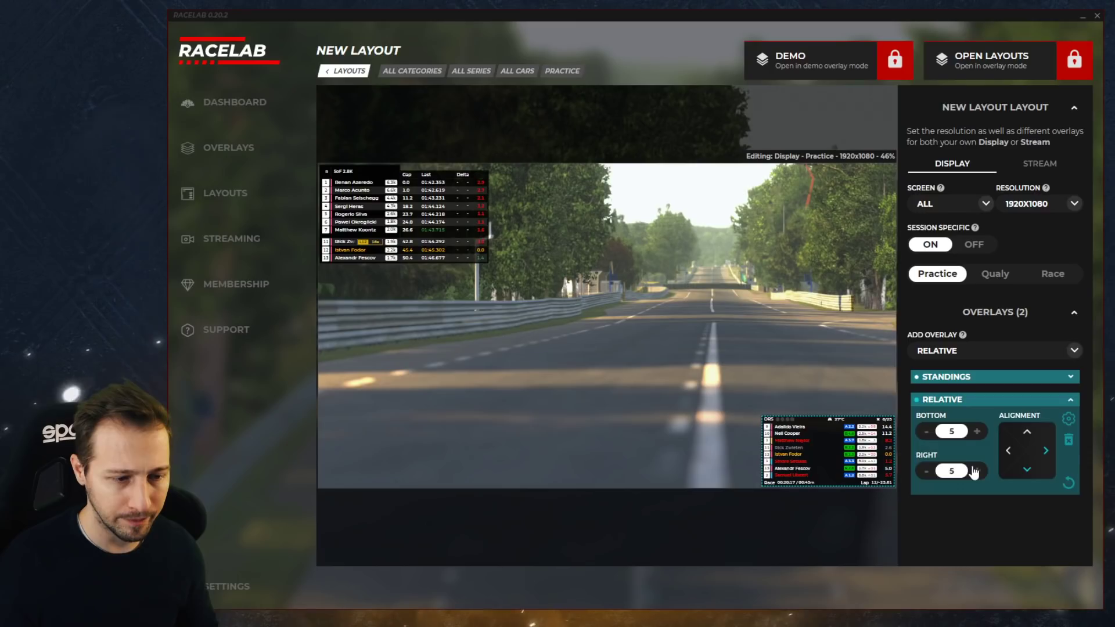
Open the Relative overlay's settings and set its top #1, #2 and #3 widgets to None
{"action": "double_click", "coordinate": [813, 437]}
{"action": "left_click", "coordinate": [390, 365]}
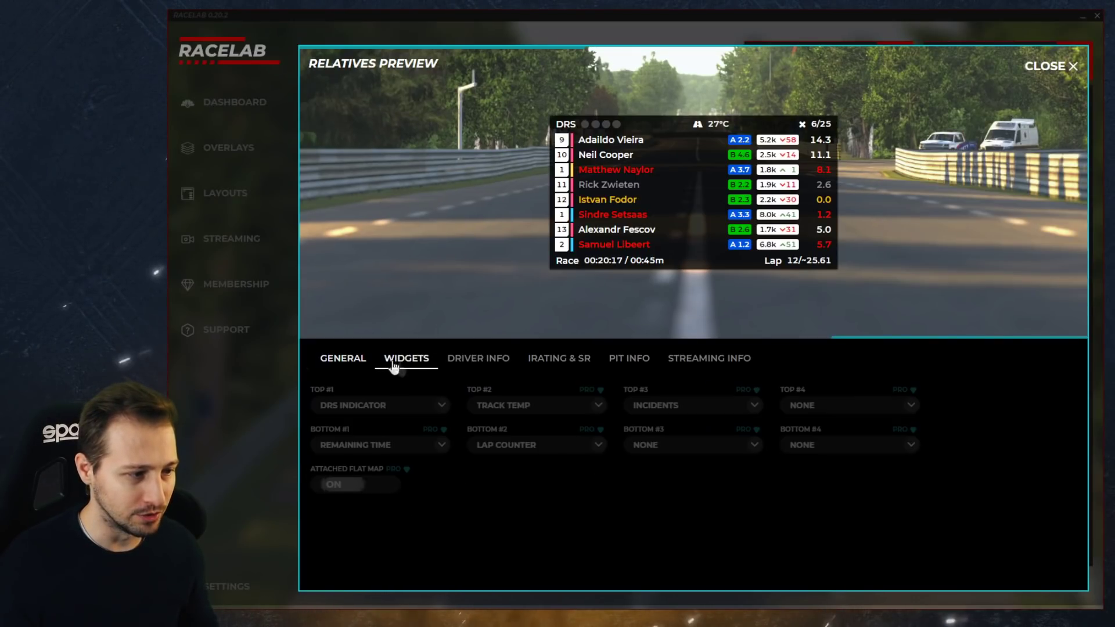
{"action": "left_click", "coordinate": [485, 363]}
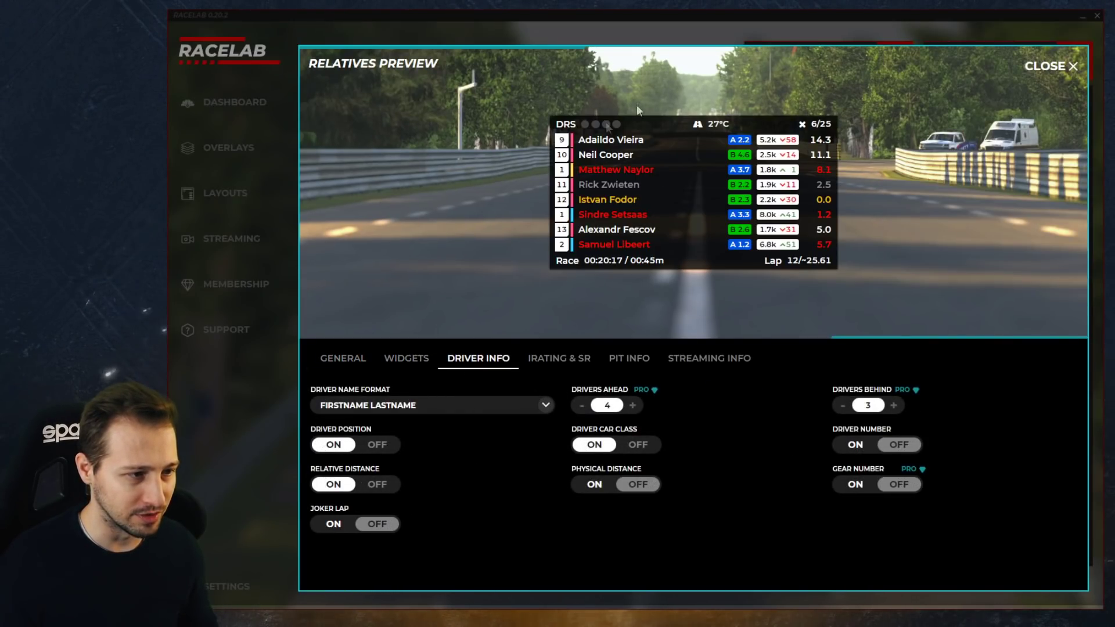
{"action": "left_click", "coordinate": [406, 359]}
{"action": "left_click", "coordinate": [380, 405]}
{"action": "left_click", "coordinate": [337, 424]}
{"action": "left_click", "coordinate": [534, 405]}
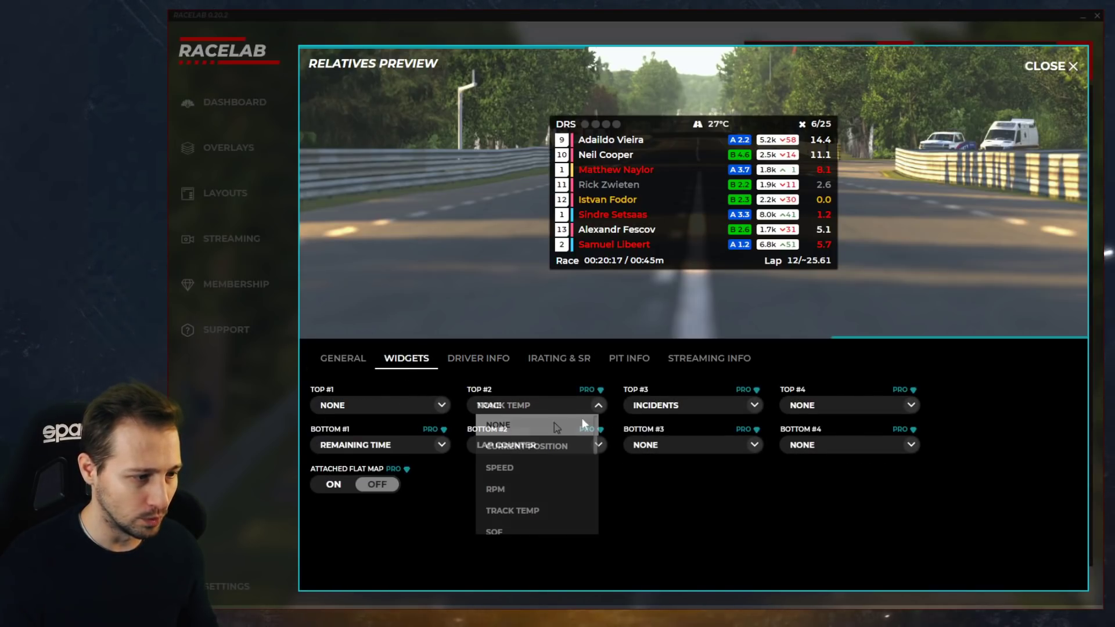
{"action": "left_click", "coordinate": [691, 405]}
{"action": "left_click", "coordinate": [668, 425]}
Set the Relative overlay's bottom #1, #2 and #3 widgets to None
{"action": "left_click", "coordinate": [383, 445]}
{"action": "left_click", "coordinate": [386, 465]}
{"action": "left_click", "coordinate": [534, 445]}
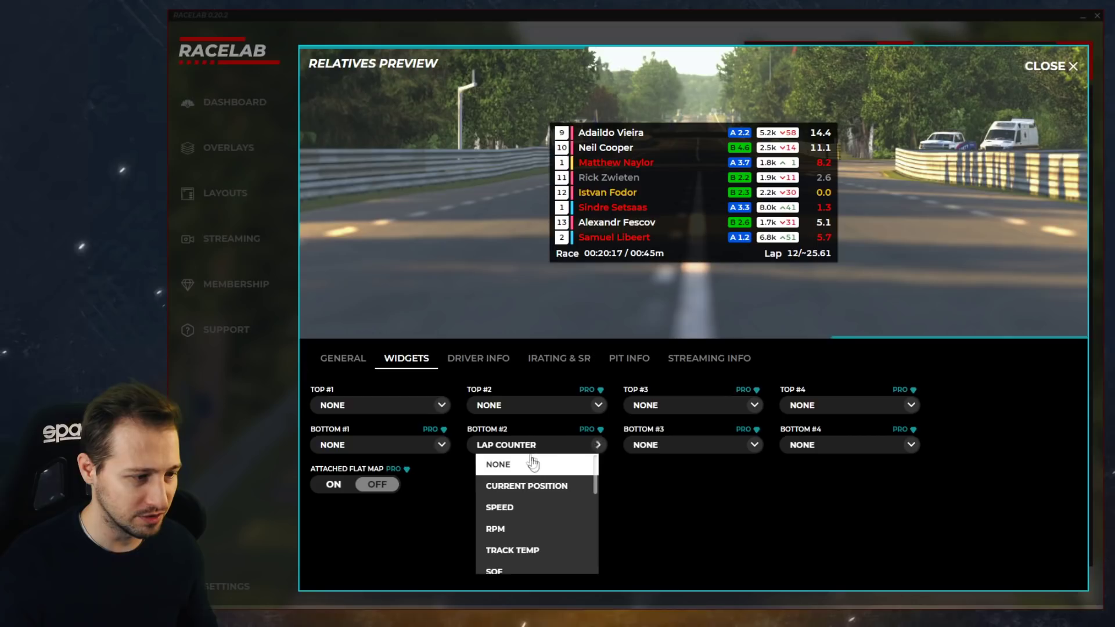
{"action": "left_click", "coordinate": [533, 464]}
{"action": "left_click", "coordinate": [691, 445]}
{"action": "left_click", "coordinate": [668, 465]}
Turn off safety rating, iRating gain and driver licence for the Relative overlay and close its settings
{"action": "left_click", "coordinate": [574, 366]}
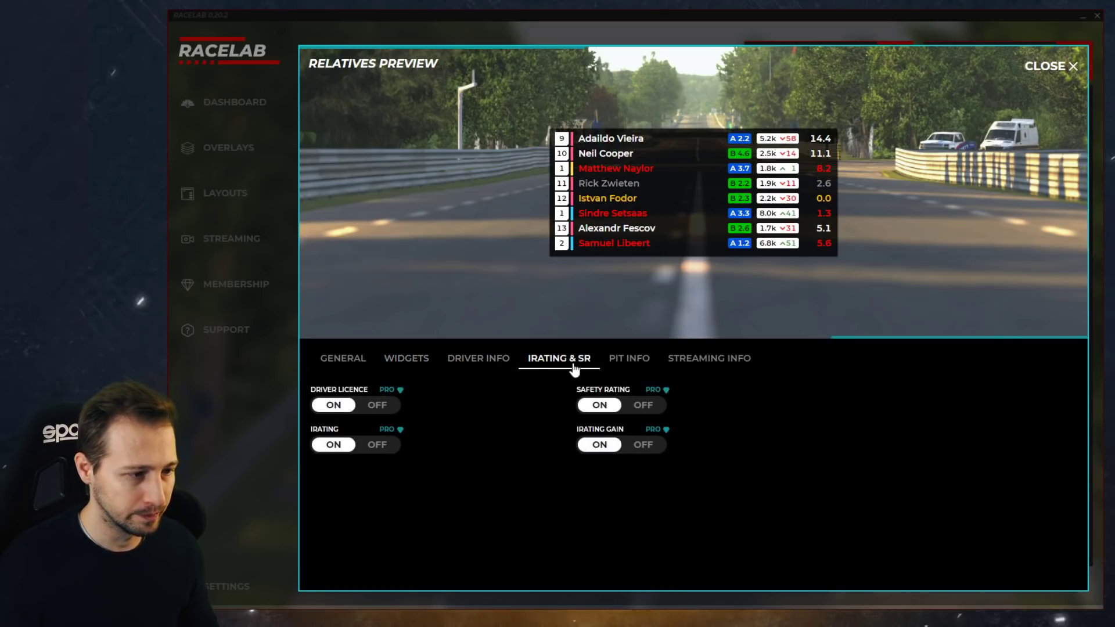
{"action": "left_click", "coordinate": [643, 405]}
{"action": "left_click", "coordinate": [643, 445]}
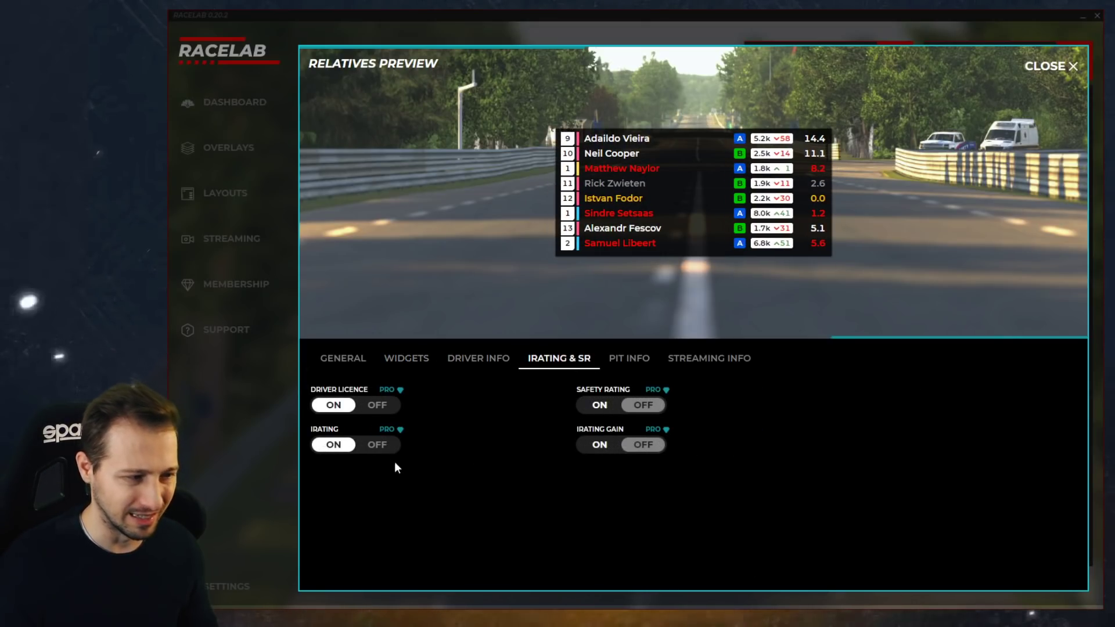
{"action": "left_click", "coordinate": [379, 407]}
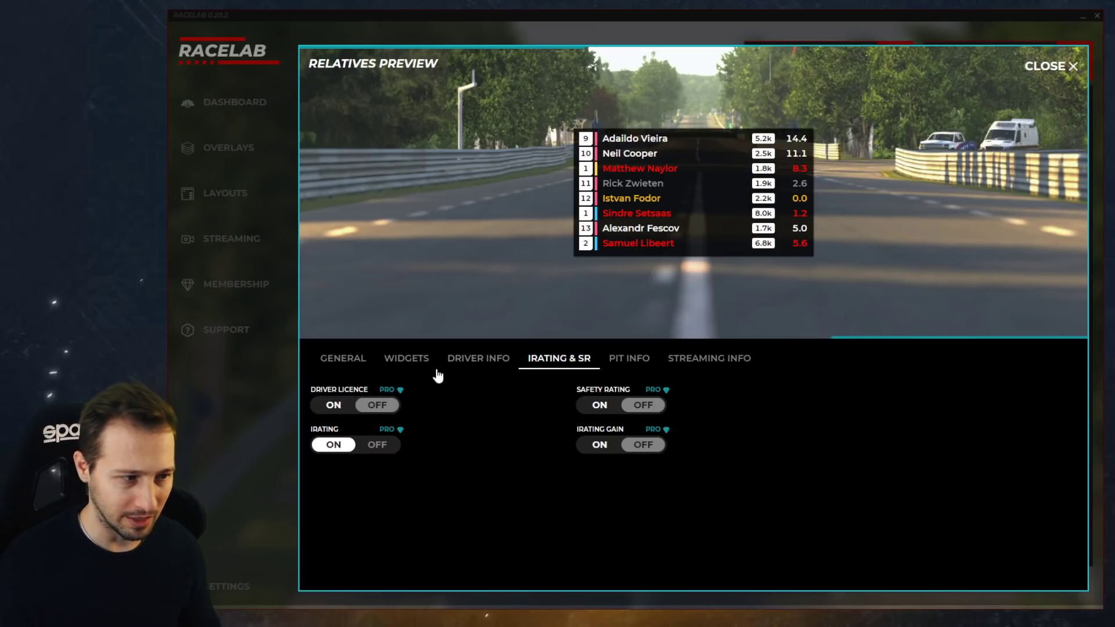
{"action": "left_click", "coordinate": [343, 358]}
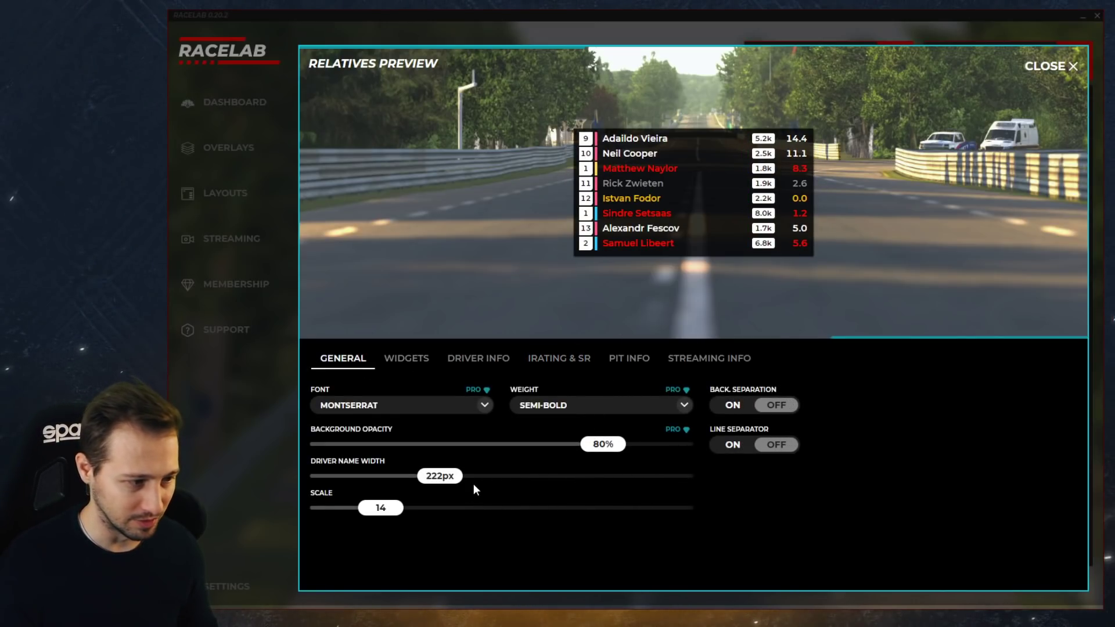
{"action": "left_click", "coordinate": [1050, 67]}
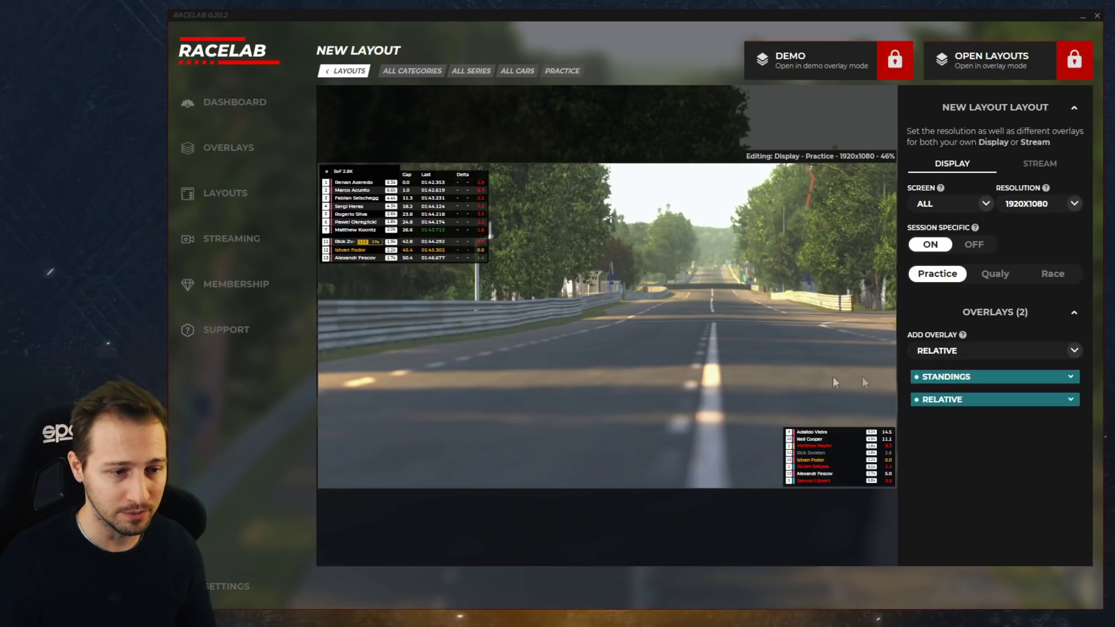
Add an Input Telemetry overlay to the practice layout and move it to the lower middle, about 952 from top and 740 from left
{"action": "left_click", "coordinate": [988, 342]}
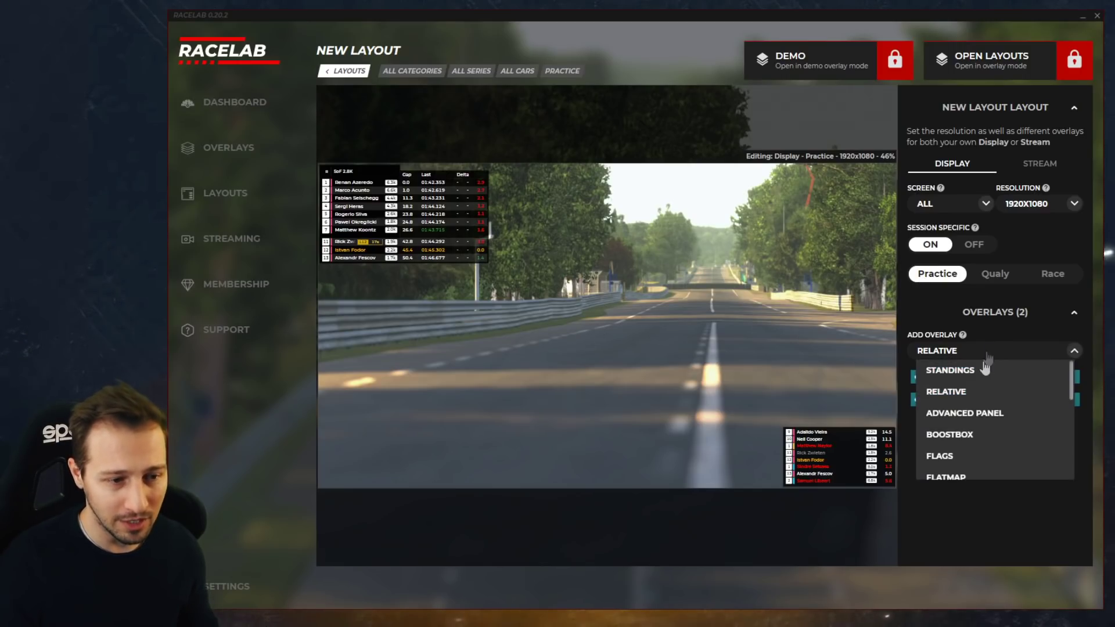
{"action": "scroll", "coordinate": [961, 447], "scroll_direction": "down", "scroll_amount": 3}
{"action": "left_click", "coordinate": [965, 424]}
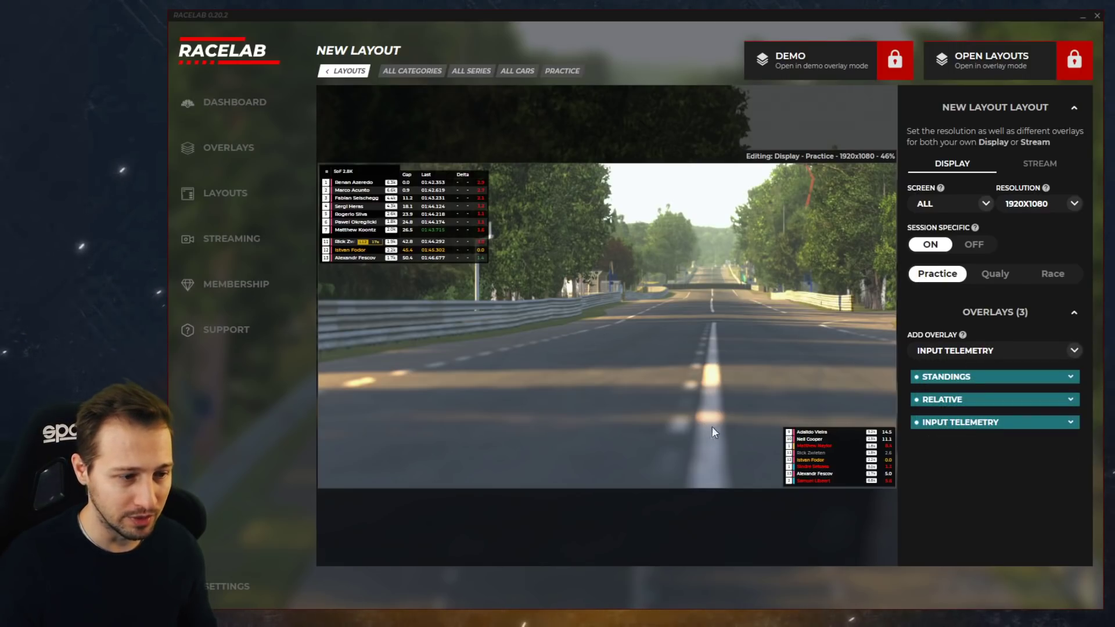
{"action": "left_click_drag", "start_coordinate": [706, 348], "coordinate": [638, 464]}
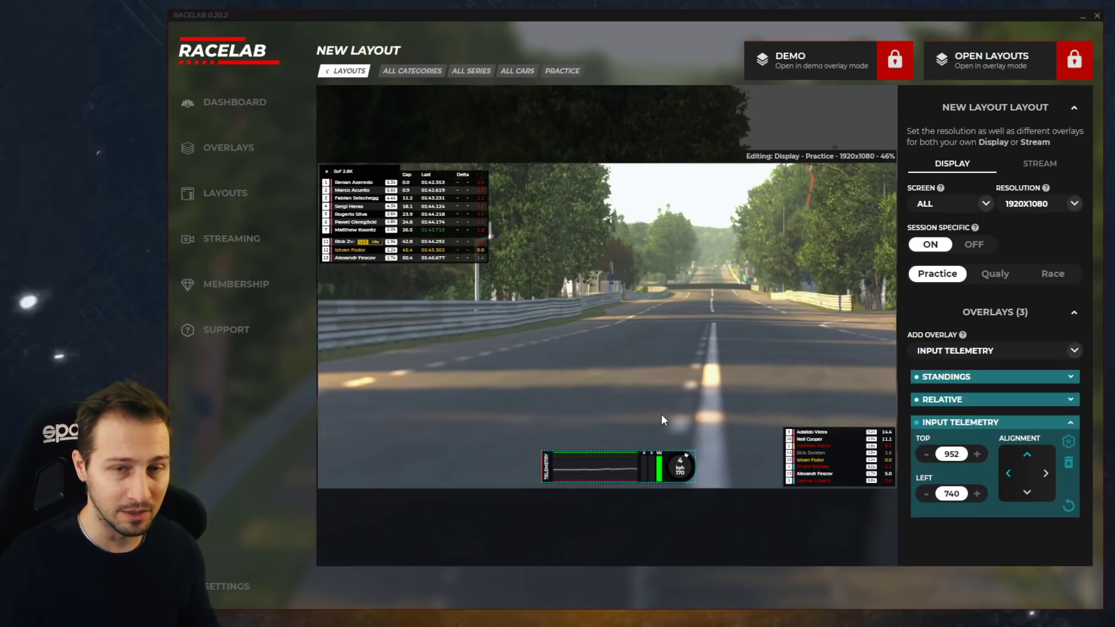
Anchor the Input Telemetry overlay to the bottom edge with an offset of 5 and check its general settings
{"action": "left_click", "coordinate": [1027, 492]}
{"action": "left_click", "coordinate": [978, 455]}
{"action": "left_click", "coordinate": [978, 455]}
{"action": "left_click", "coordinate": [978, 454]}
{"action": "left_click", "coordinate": [977, 454]}
{"action": "left_click", "coordinate": [978, 454]}
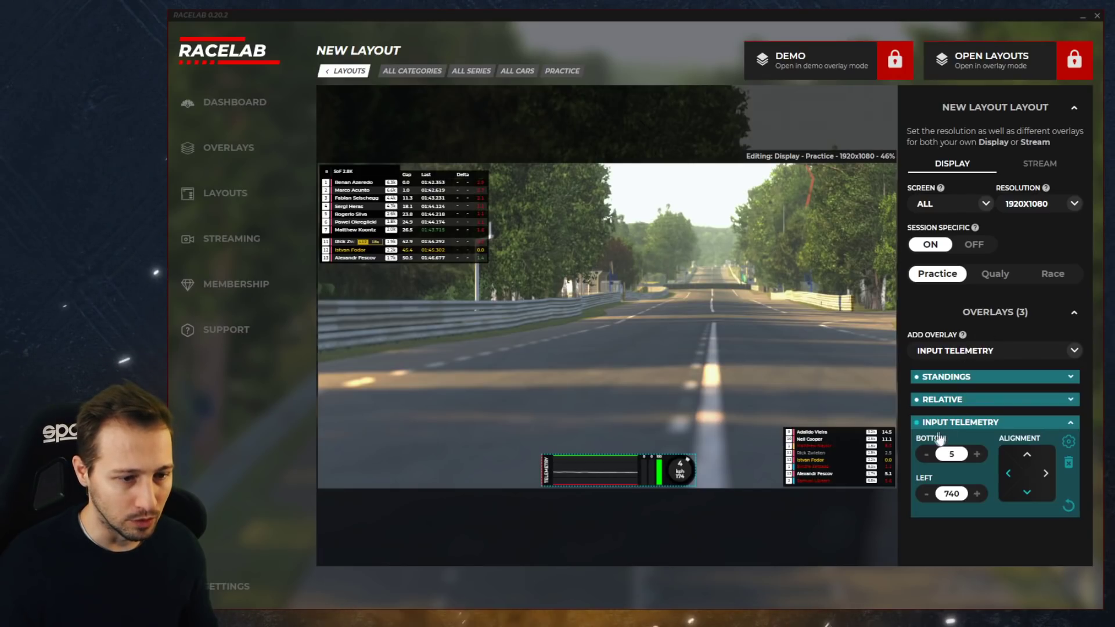
{"action": "left_click", "coordinate": [1068, 442]}
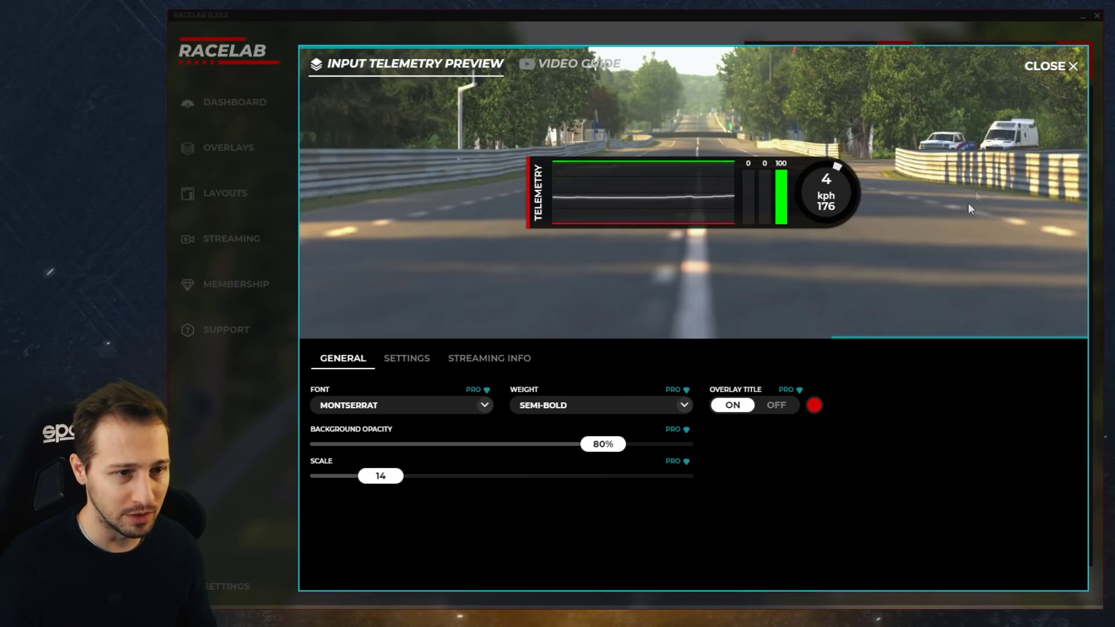
{"action": "left_click", "coordinate": [1050, 66]}
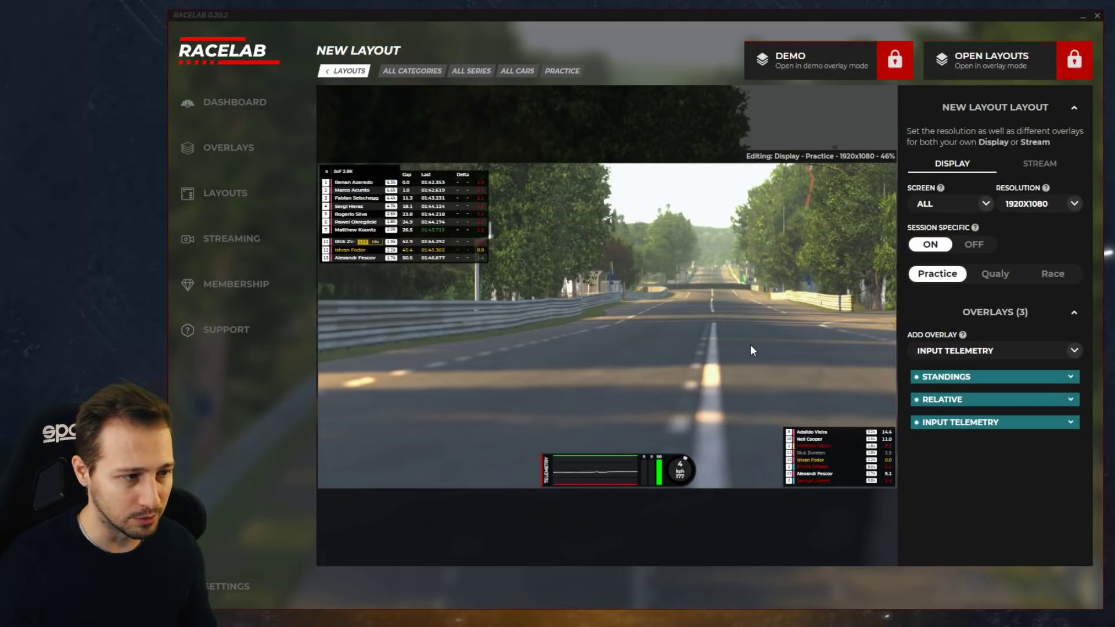
Open the Standings overlay's settings and turn off the lap delta
{"action": "left_click", "coordinate": [470, 223]}
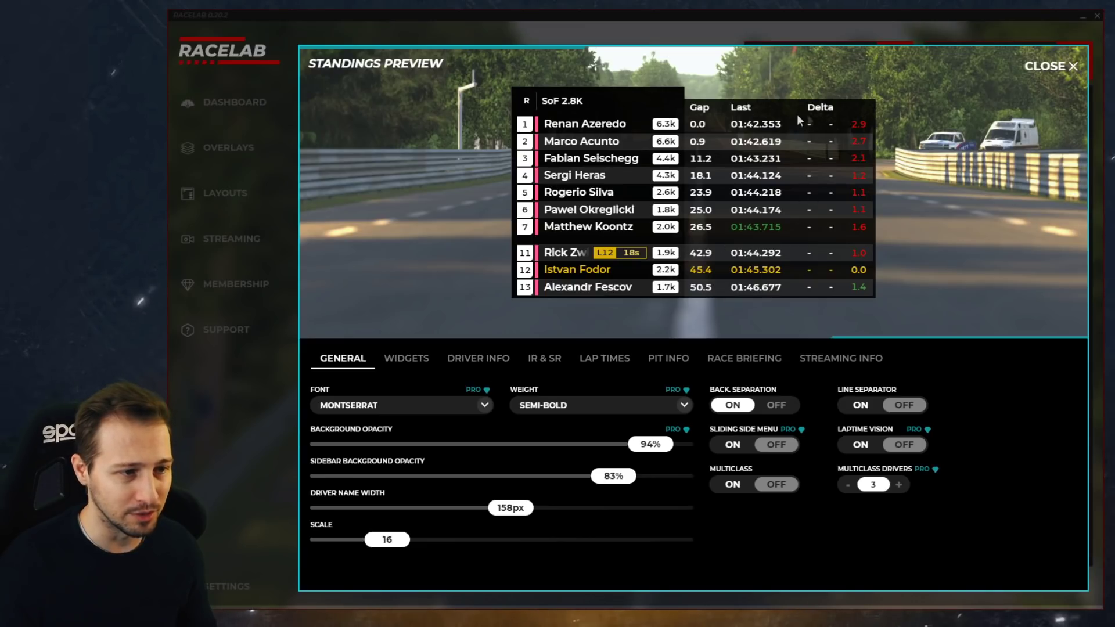
{"action": "left_click", "coordinate": [604, 358]}
{"action": "left_click", "coordinate": [656, 359]}
{"action": "left_click", "coordinate": [544, 359]}
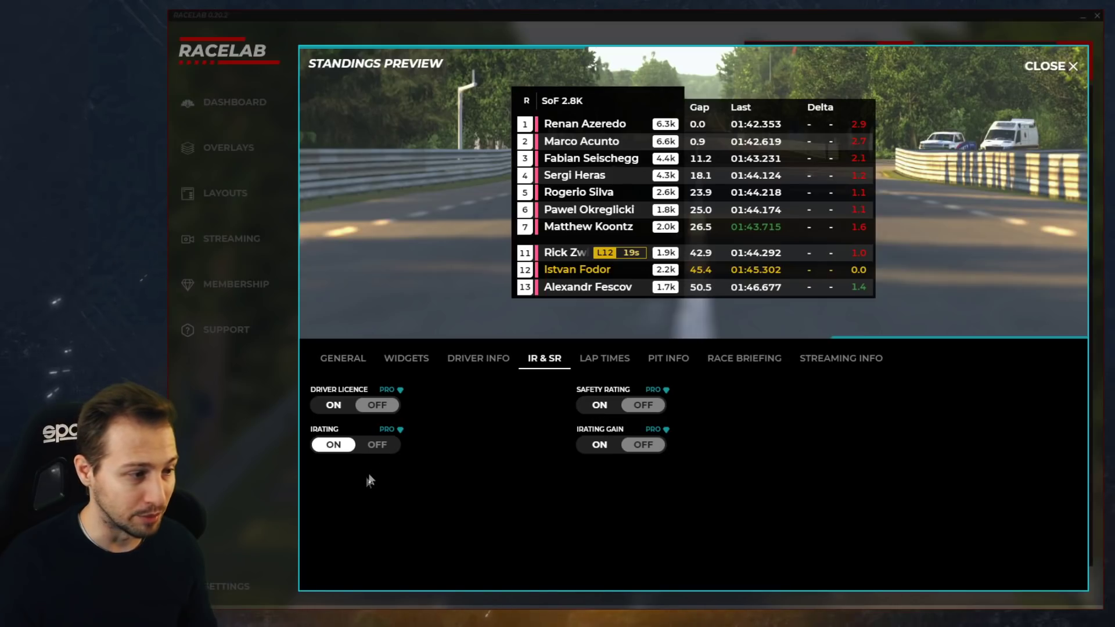
{"action": "left_click", "coordinate": [605, 359]}
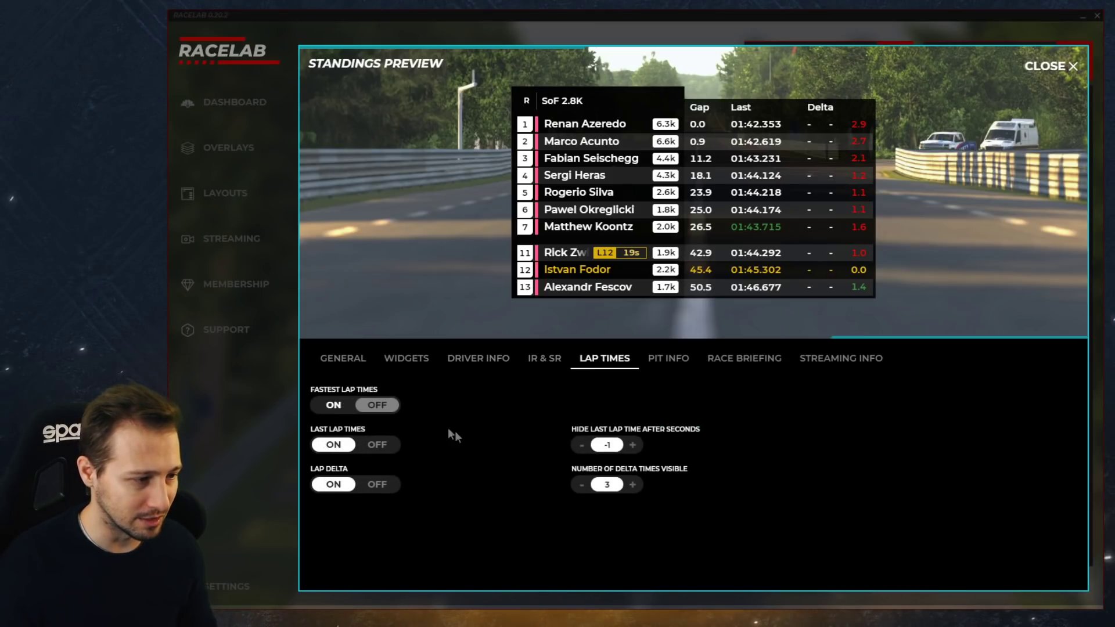
{"action": "left_click", "coordinate": [375, 486]}
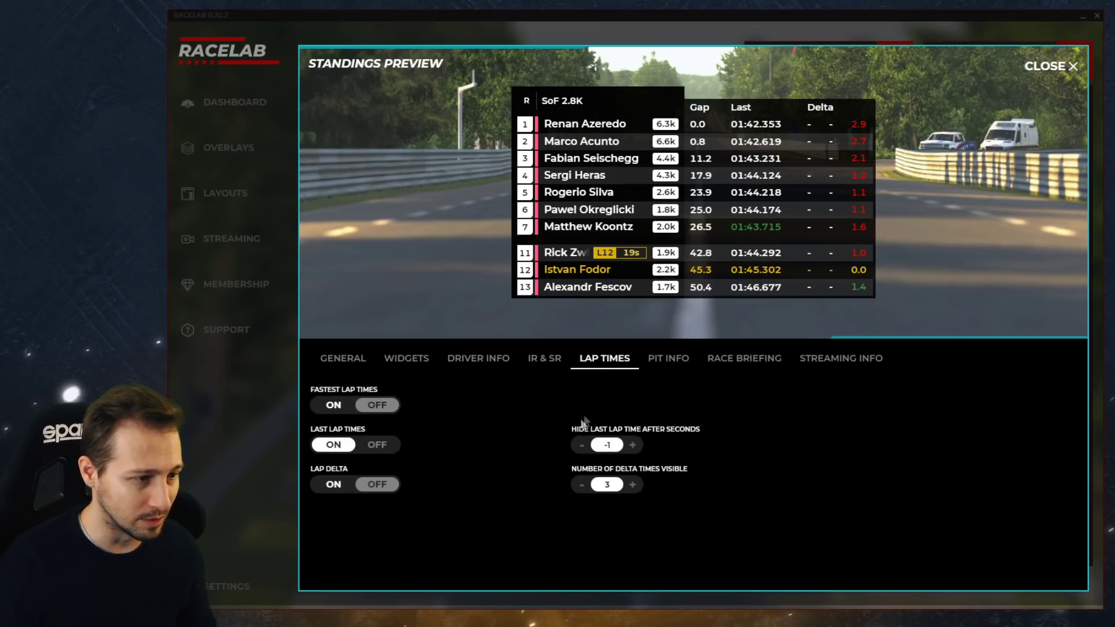
Turn off gap distance in the Standings overlay's driver information
{"action": "left_click", "coordinate": [544, 359]}
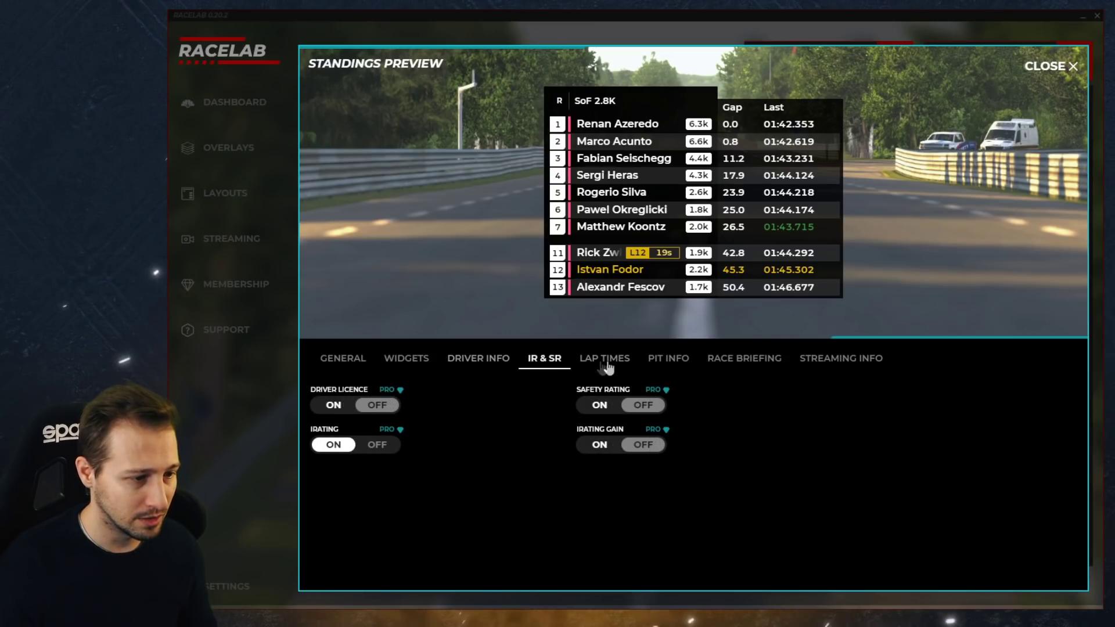
{"action": "left_click", "coordinate": [478, 359]}
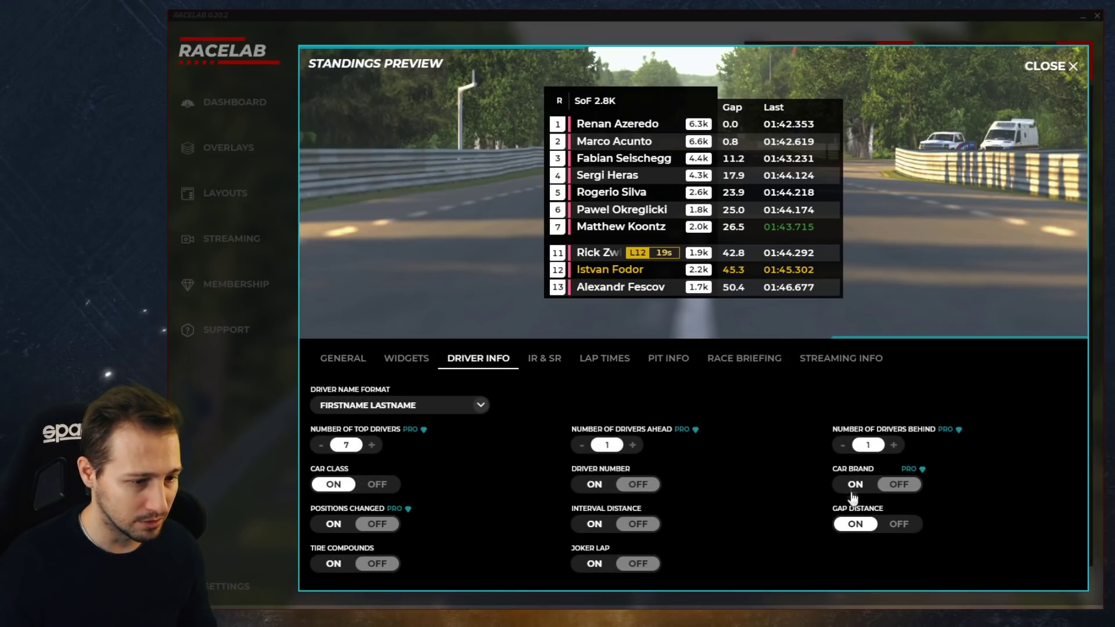
{"action": "left_click", "coordinate": [915, 531]}
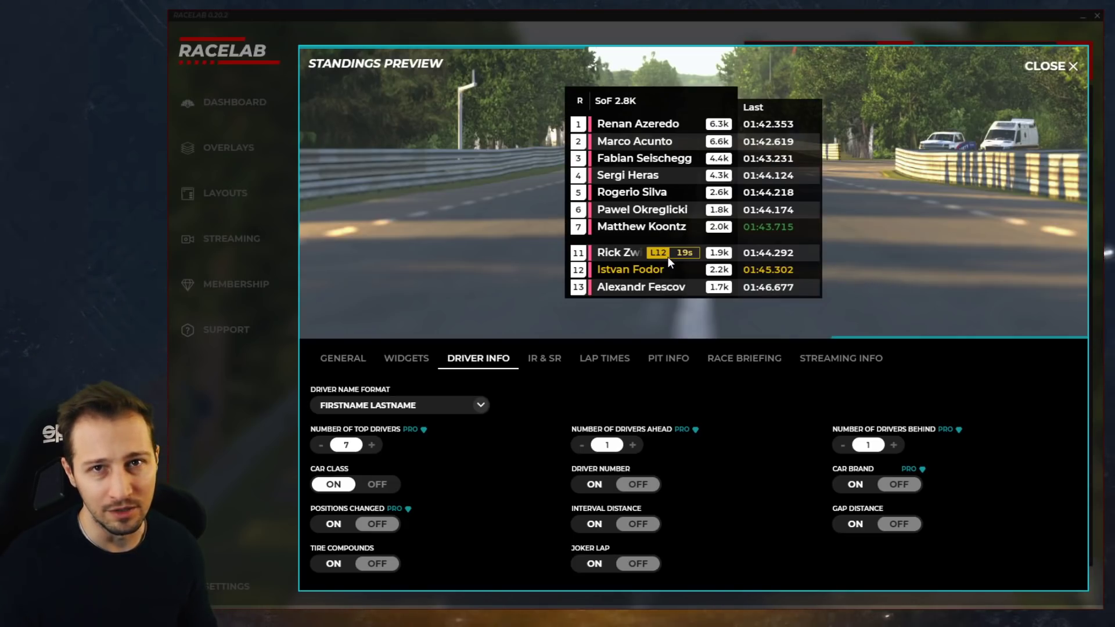
Turn off spent time in pits and pitted lap number for the Standings overlay
{"action": "left_click", "coordinate": [668, 358]}
{"action": "left_click", "coordinate": [637, 406]}
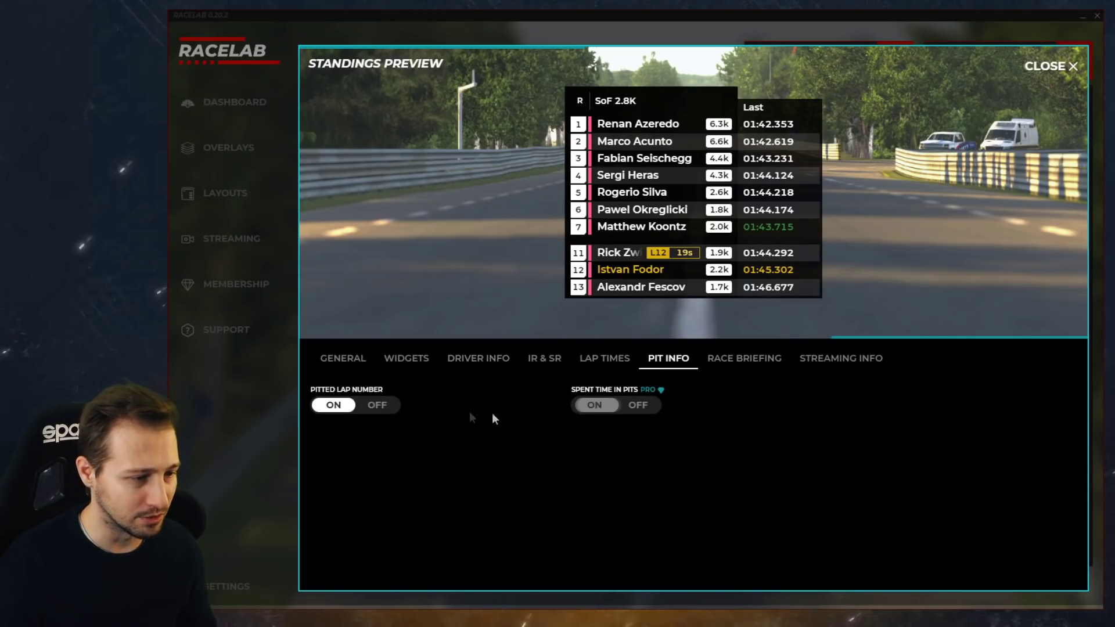
{"action": "left_click", "coordinate": [376, 405]}
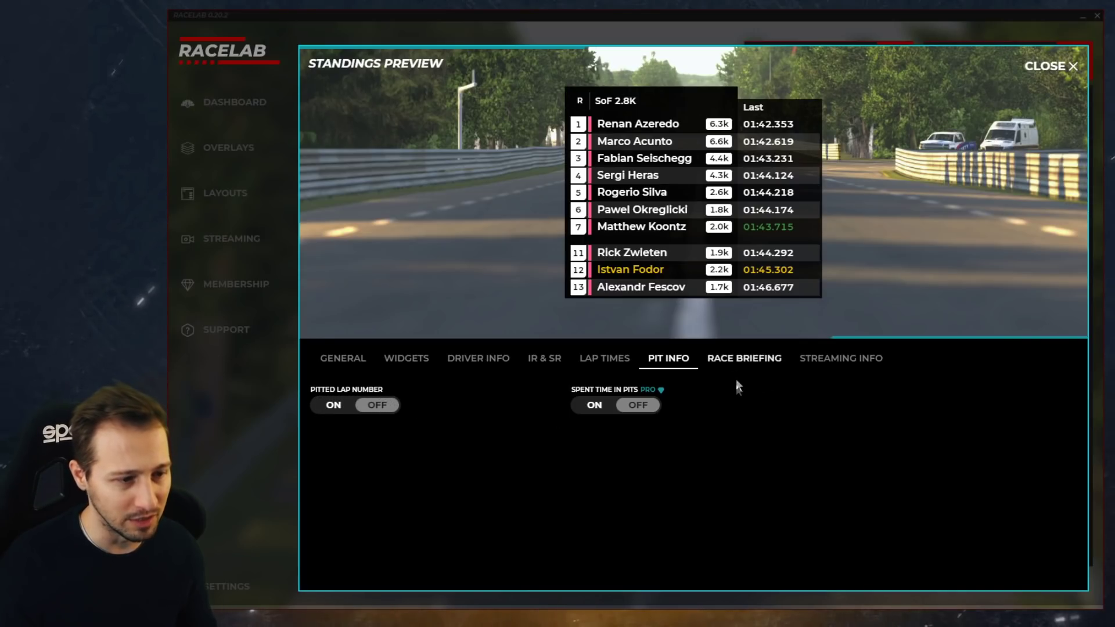
Narrow the Standings overlay's driver name width to 104px and close its settings
{"action": "left_click", "coordinate": [328, 362]}
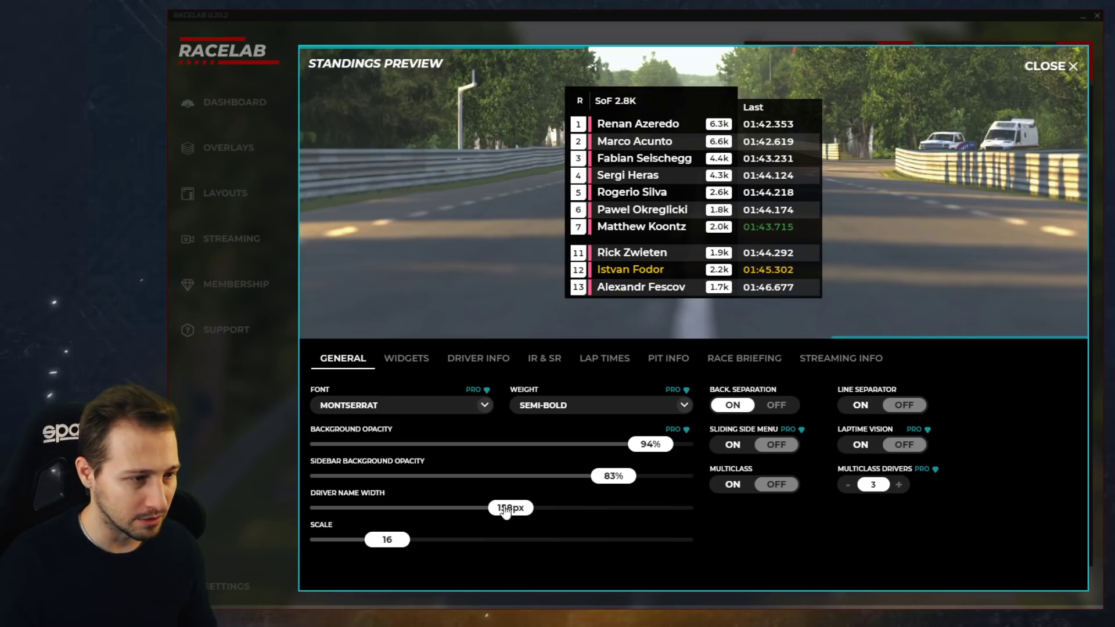
{"action": "left_click_drag", "start_coordinate": [506, 511], "coordinate": [445, 511]}
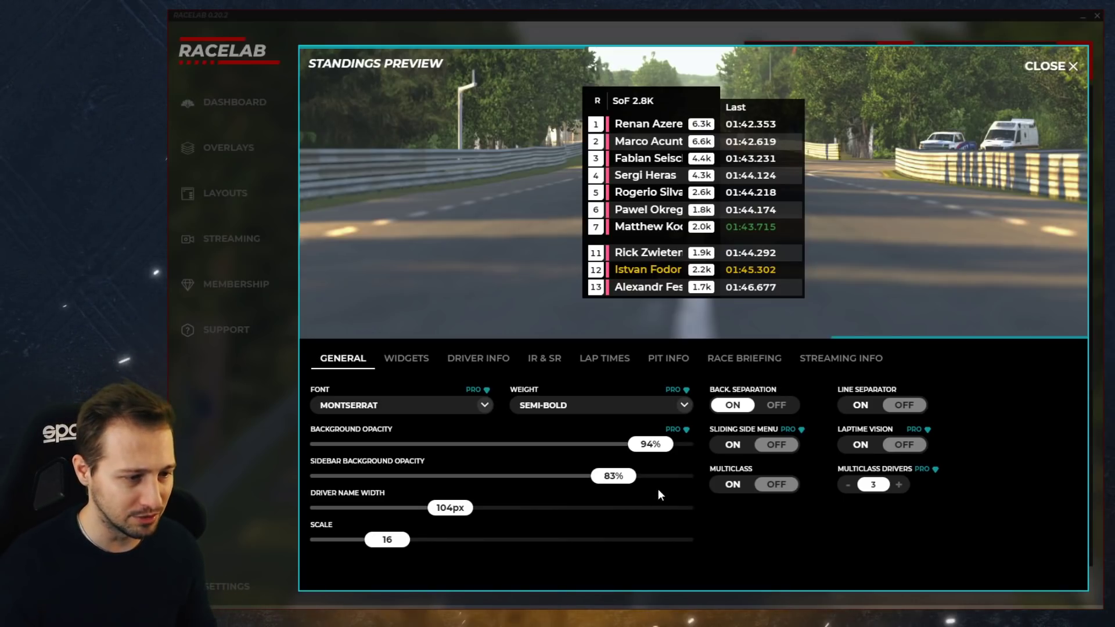
{"action": "left_click", "coordinate": [1054, 69]}
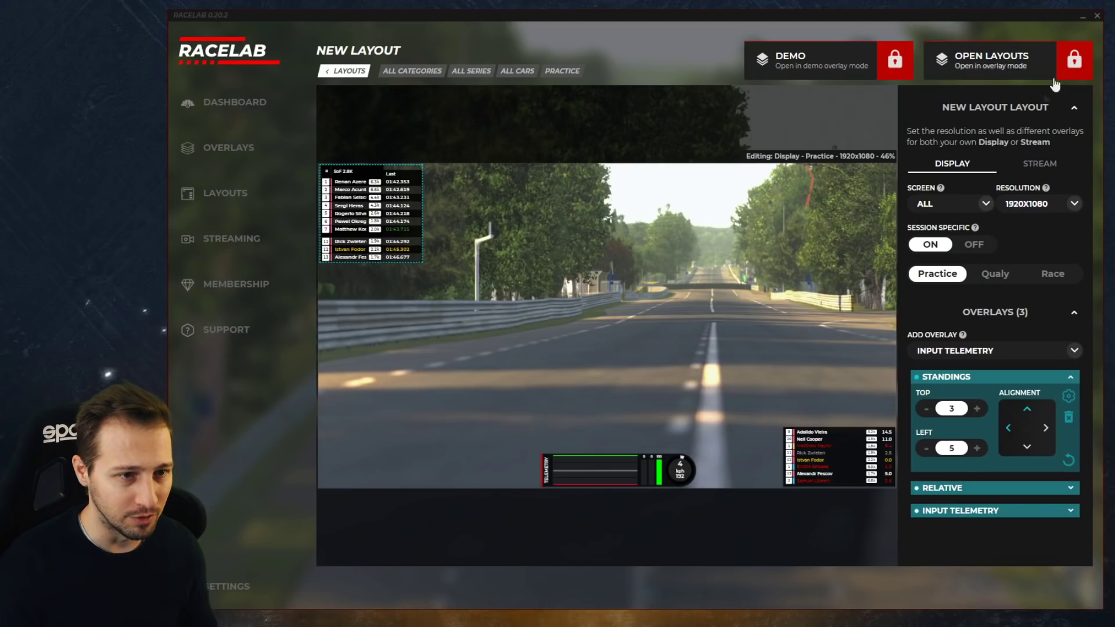
{"action": "left_click", "coordinate": [733, 340]}
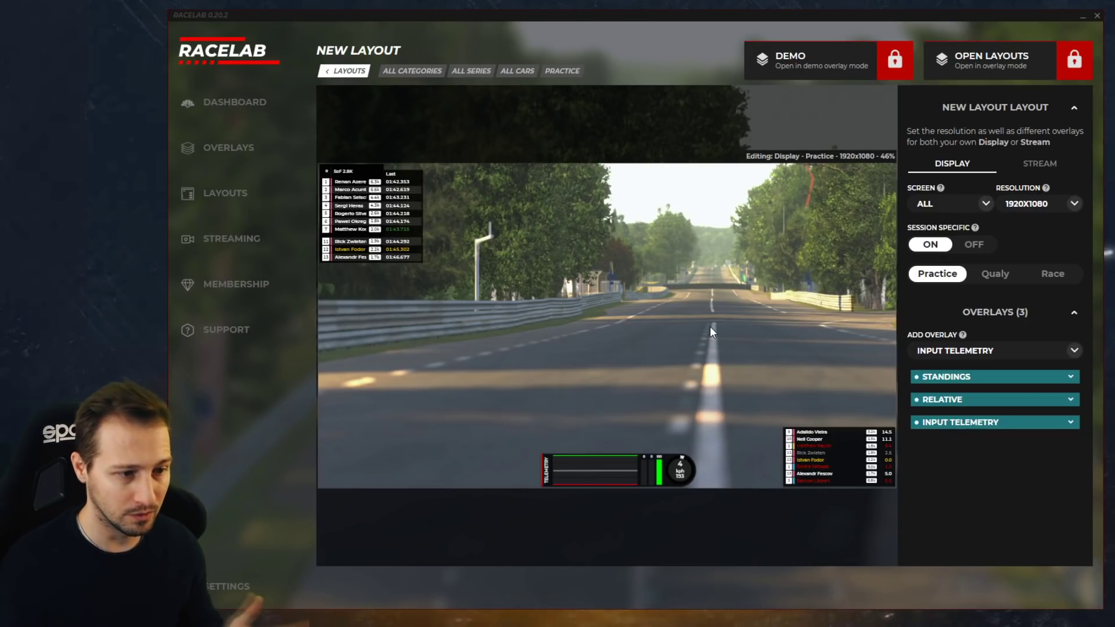
Add a Data Block overlay, move it to the upper middle of the preview and open its settings
{"action": "left_click", "coordinate": [946, 356]}
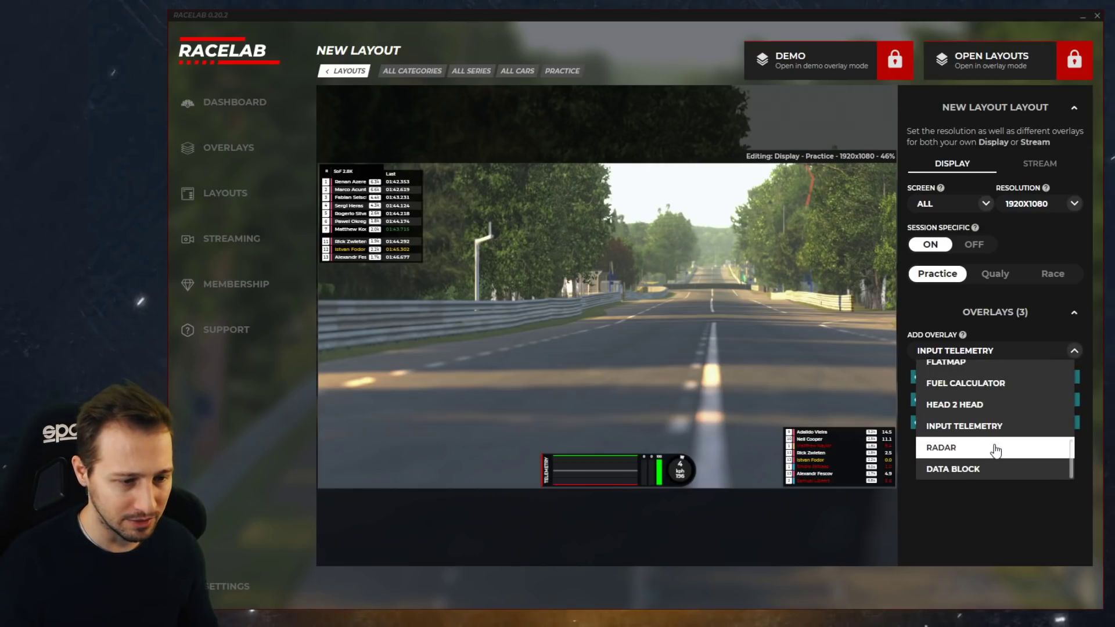
{"action": "left_click", "coordinate": [973, 468]}
{"action": "left_click_drag", "start_coordinate": [620, 334], "coordinate": [672, 227]}
{"action": "left_click", "coordinate": [671, 225]}
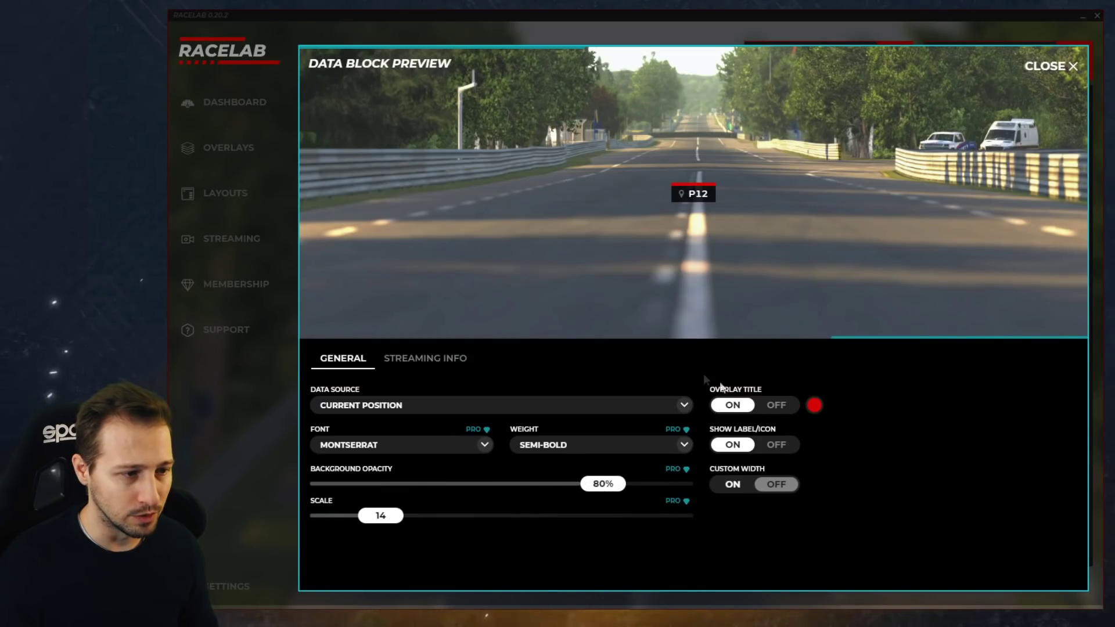
Set the Data Block's data source to Track Name and close its settings
{"action": "left_click", "coordinate": [449, 405]}
{"action": "scroll", "coordinate": [455, 472], "scroll_direction": "down", "scroll_amount": 10}
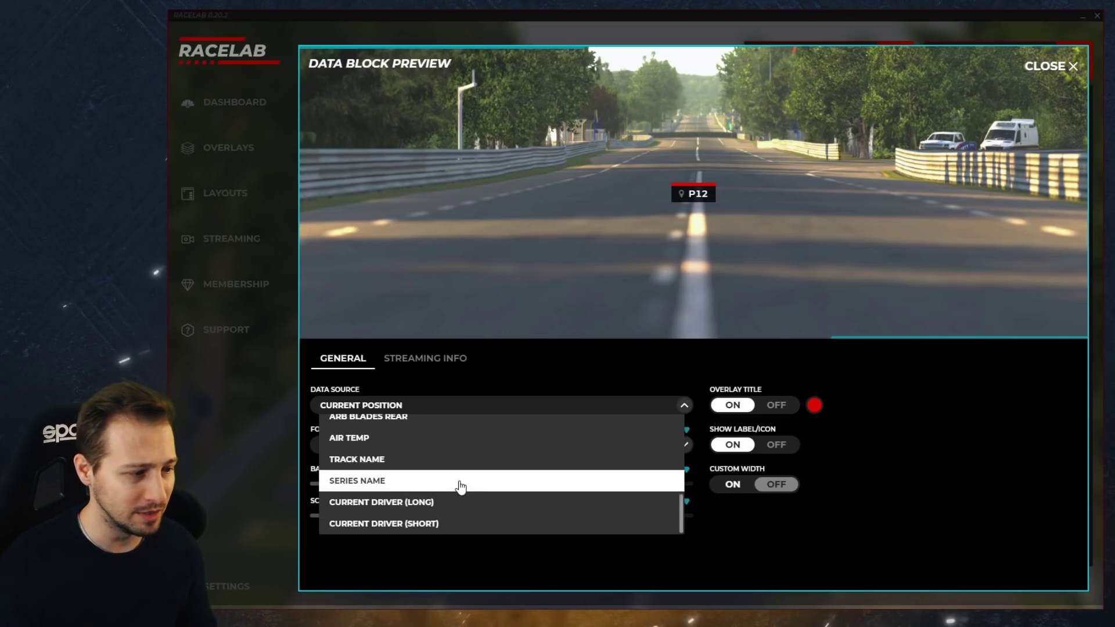
{"action": "left_click", "coordinate": [386, 463]}
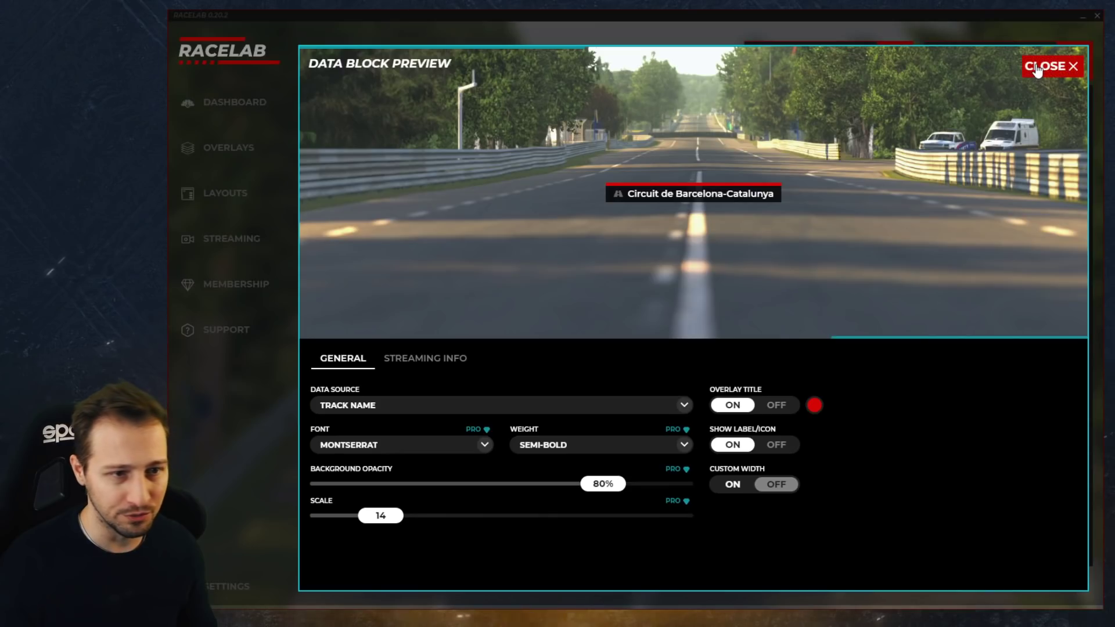
{"action": "left_click", "coordinate": [1050, 65]}
Move the track name Data Block slightly up and set its scale to 19
{"action": "mouse_move", "coordinate": [696, 224]}
{"action": "left_mouse_down"}
{"action": "mouse_move", "coordinate": [806, 196]}
{"action": "mouse_move", "coordinate": [696, 210]}
{"action": "left_mouse_up"}
{"action": "double_click", "coordinate": [691, 219]}
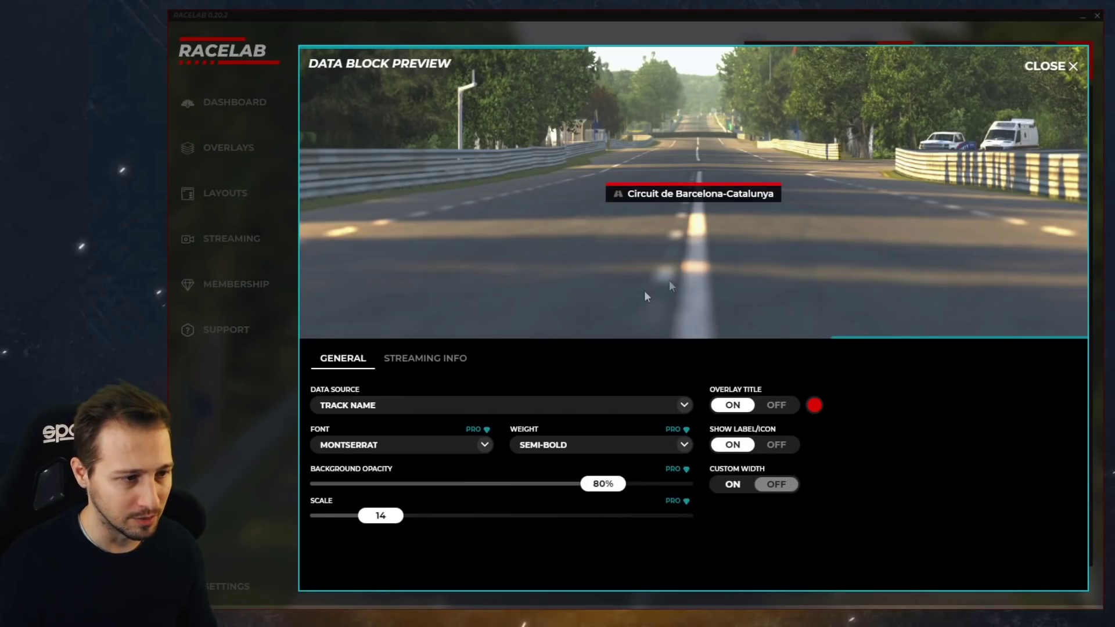
{"action": "left_click_drag", "start_coordinate": [369, 522], "coordinate": [387, 521]}
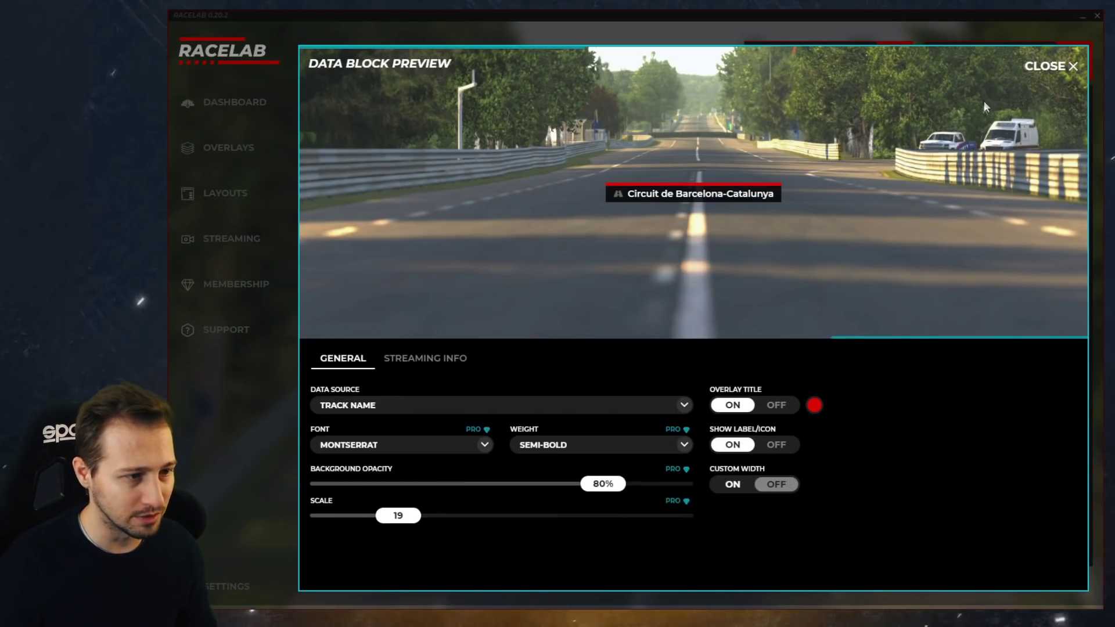
{"action": "left_click", "coordinate": [1050, 65]}
Move the track name Data Block to the preview's upper-right corner, aligned to the right edge with a top offset of 5
{"action": "left_click_drag", "start_coordinate": [703, 212], "coordinate": [824, 174]}
{"action": "left_click", "coordinate": [987, 445]}
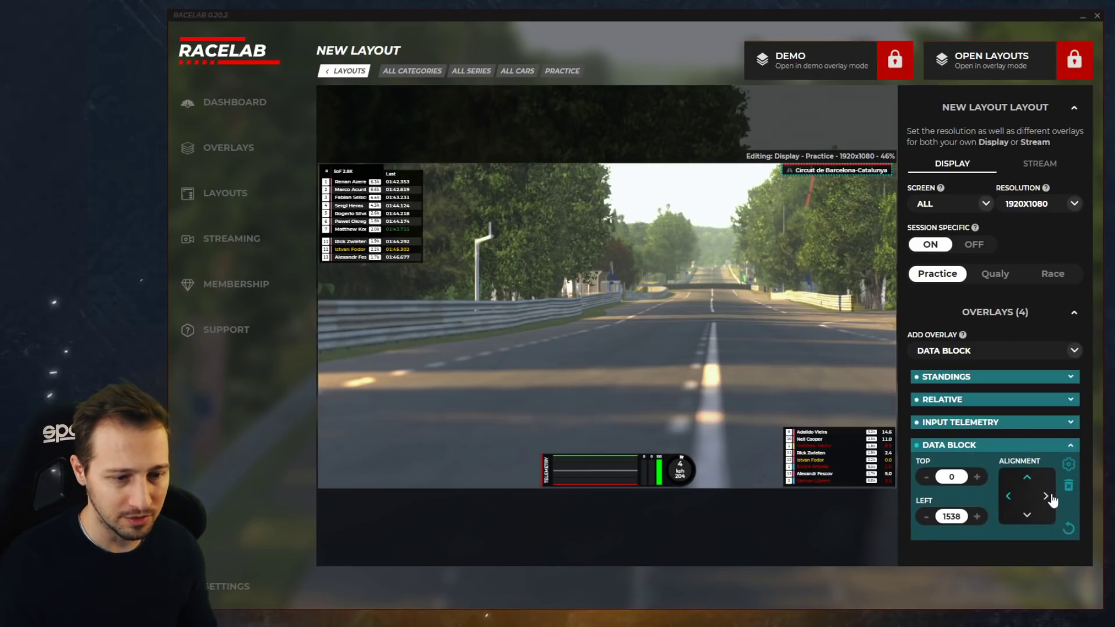
{"action": "left_click", "coordinate": [1045, 496]}
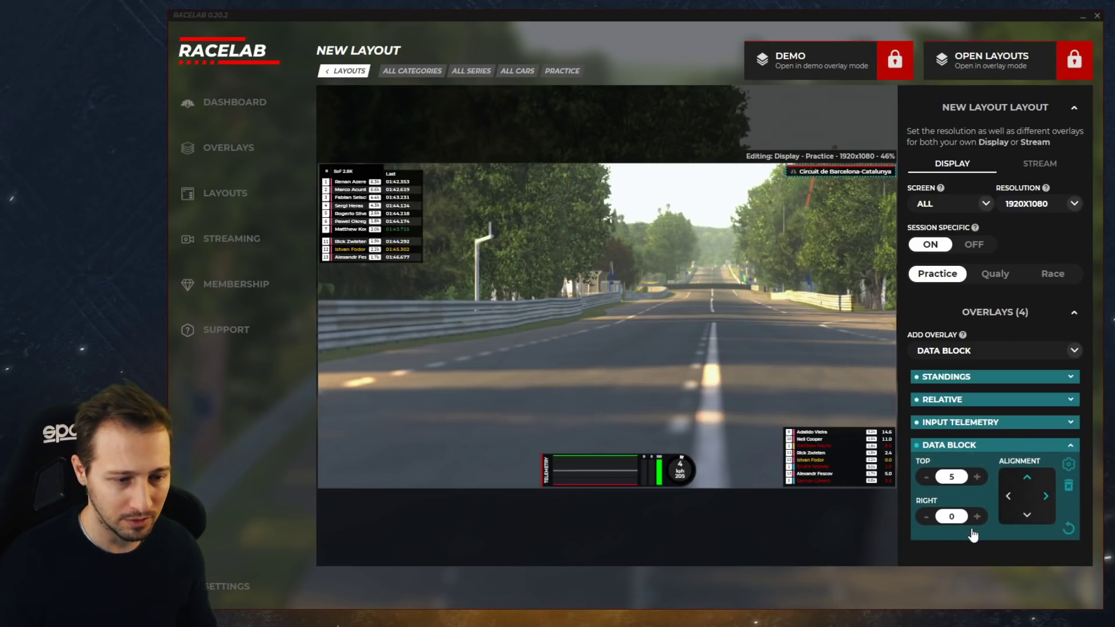
{"action": "left_click", "coordinate": [754, 316]}
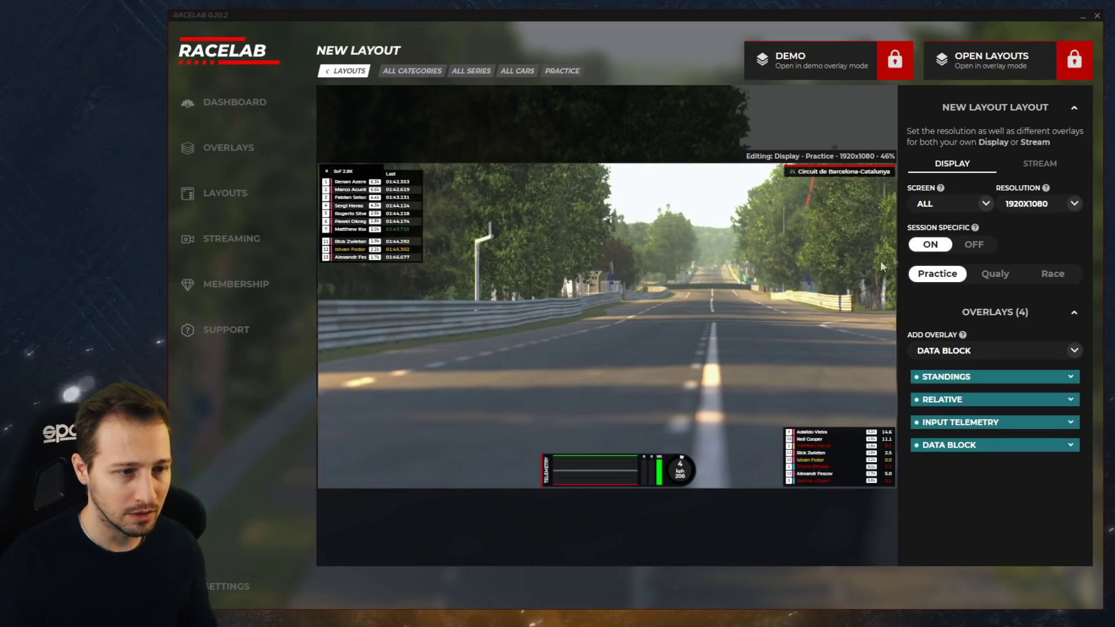
Add a second Data Block overlay to the practice layout and open its settings
{"action": "left_click", "coordinate": [987, 351]}
{"action": "left_click", "coordinate": [952, 468]}
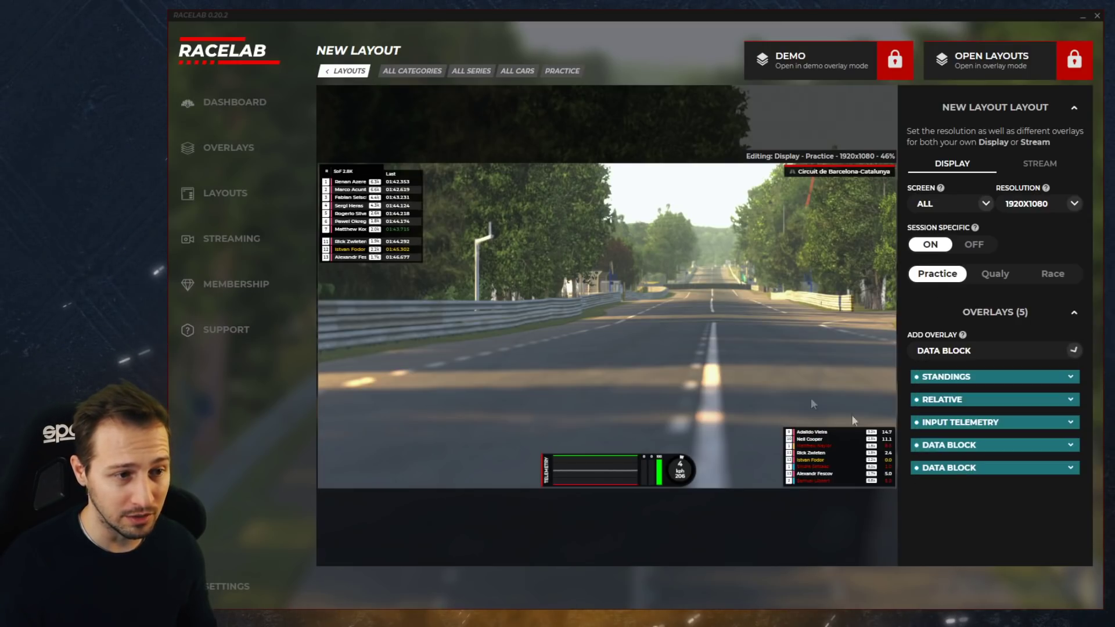
{"action": "double_click", "coordinate": [615, 331]}
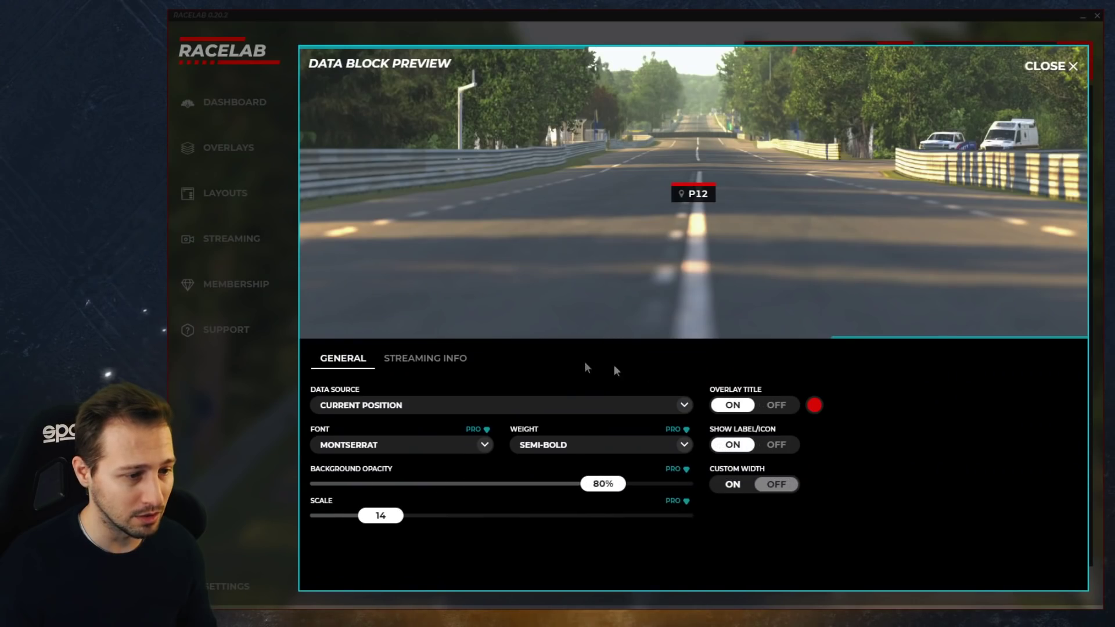
Set the second Data Block's data source to Track Temp and its scale to 23, and close its settings
{"action": "left_click", "coordinate": [419, 410]}
{"action": "scroll", "coordinate": [399, 504], "scroll_direction": "down", "scroll_amount": 8}
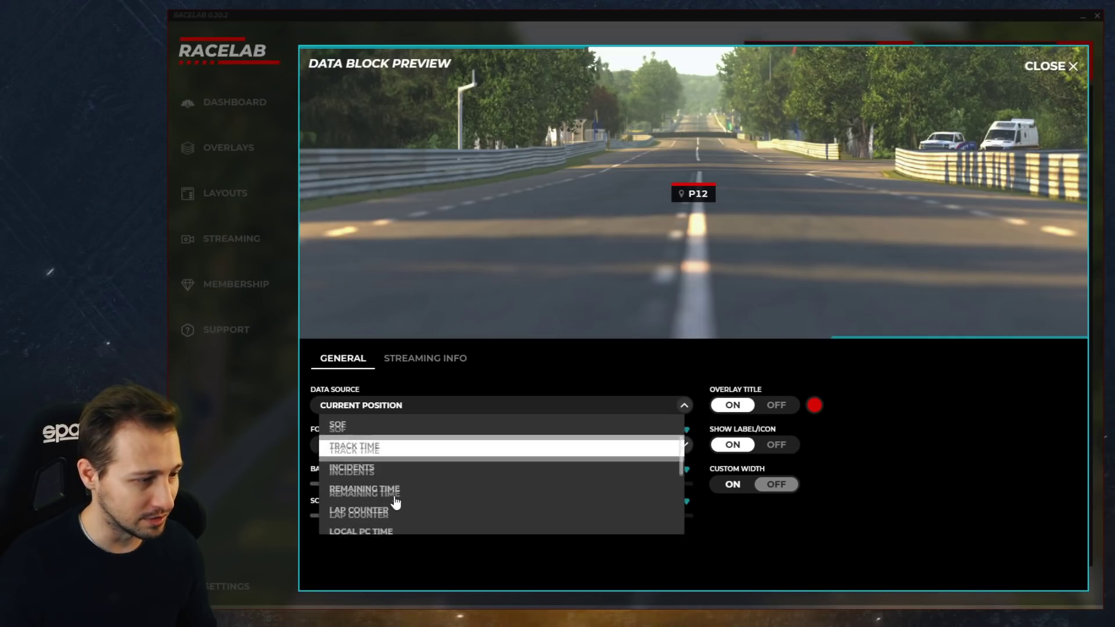
{"action": "scroll", "coordinate": [383, 499], "scroll_direction": "up", "scroll_amount": 4}
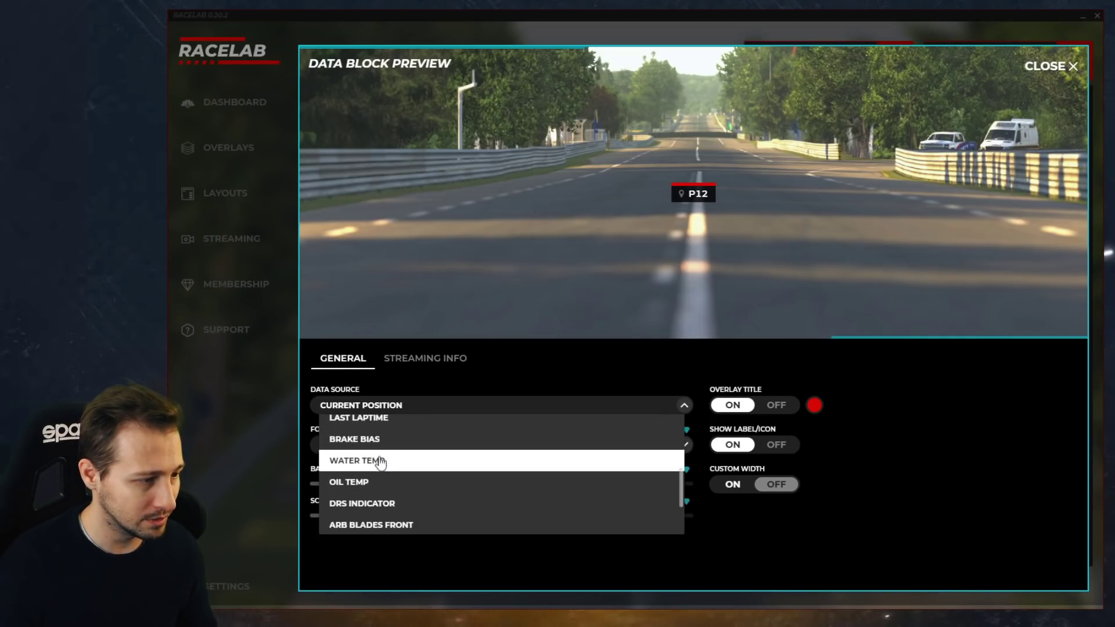
{"action": "scroll", "coordinate": [383, 468], "scroll_direction": "up", "scroll_amount": 5}
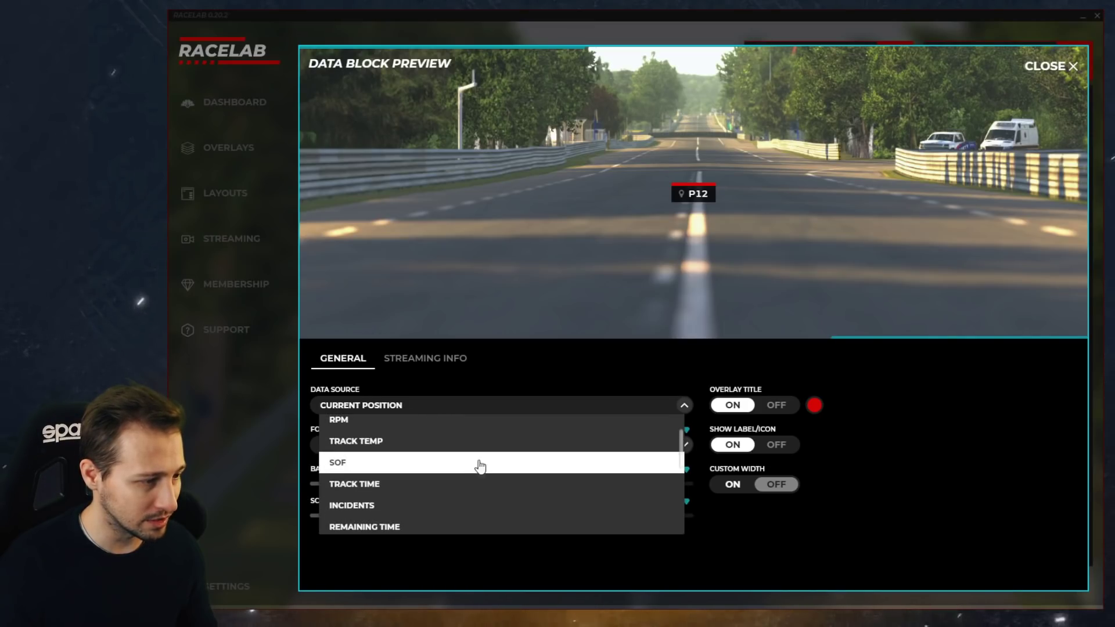
{"action": "left_click", "coordinate": [476, 443]}
{"action": "left_click_drag", "start_coordinate": [381, 515], "coordinate": [412, 526]}
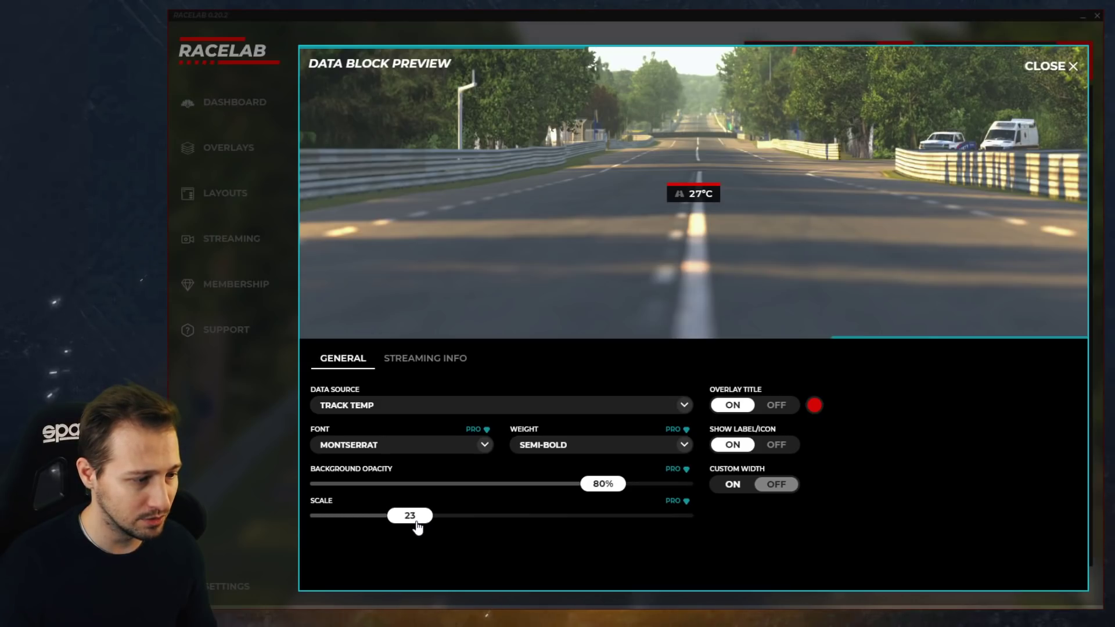
{"action": "key", "text": "Escape"}
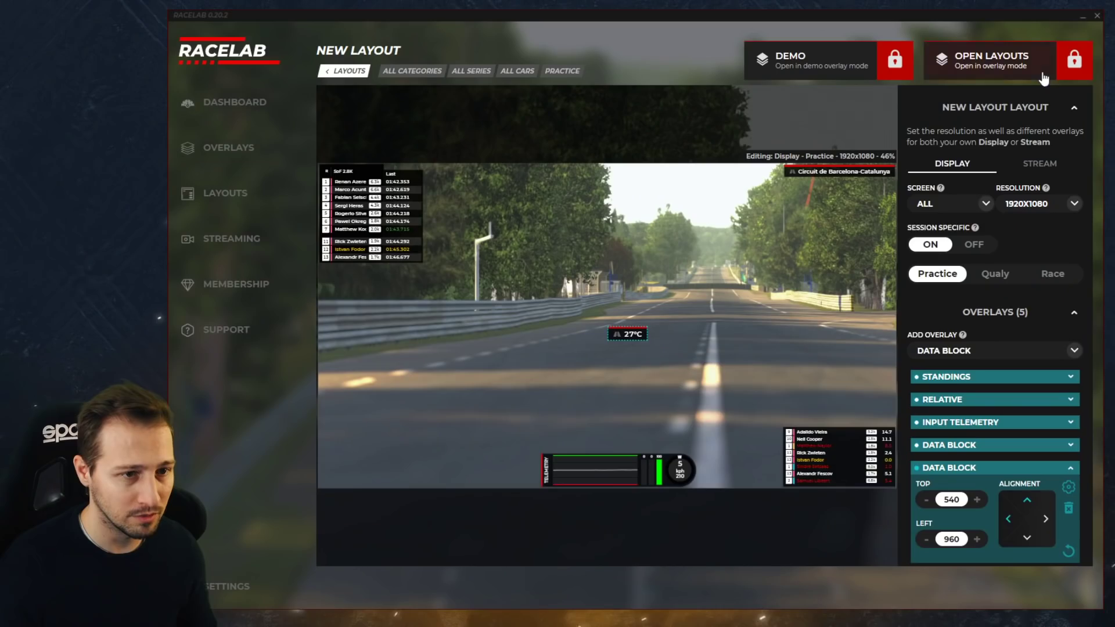
Set the Track Temp Data Block's scale to 19 and place it below the track name block, aligned right with a top offset of 57
{"action": "double_click", "coordinate": [838, 177]}
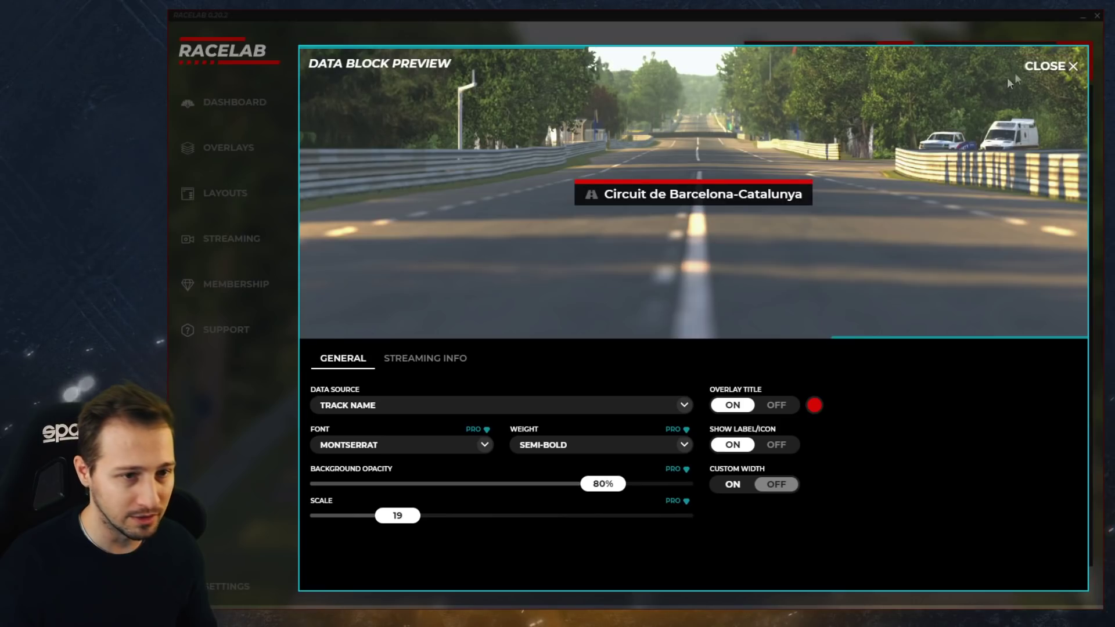
{"action": "key", "text": "Escape"}
{"action": "double_click", "coordinate": [633, 341]}
{"action": "left_click_drag", "start_coordinate": [425, 521], "coordinate": [402, 524]}
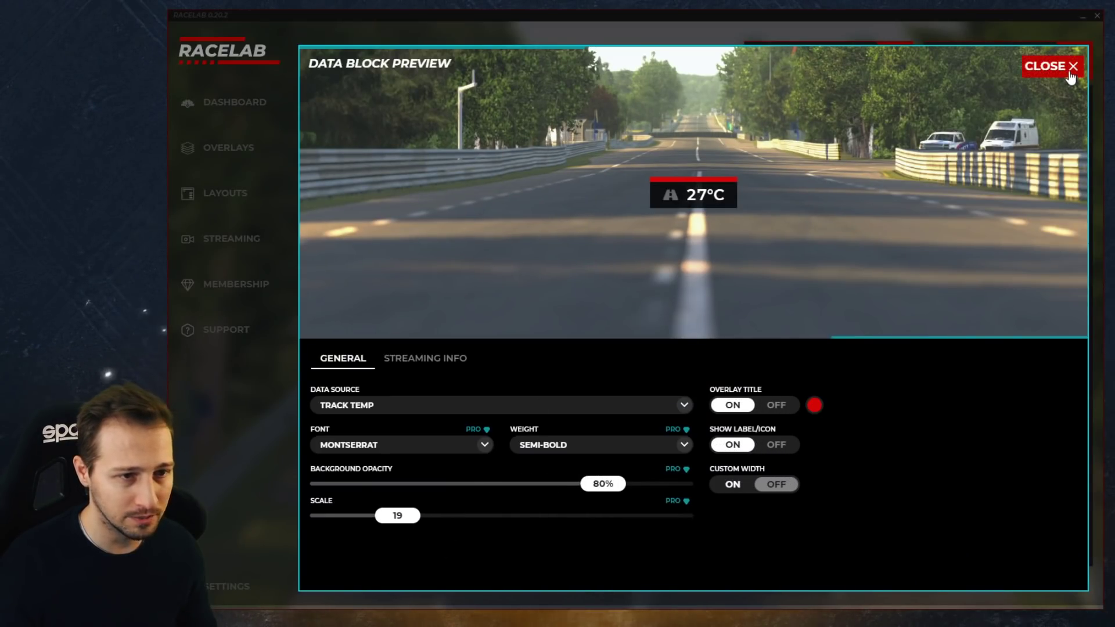
{"action": "left_click", "coordinate": [1051, 66]}
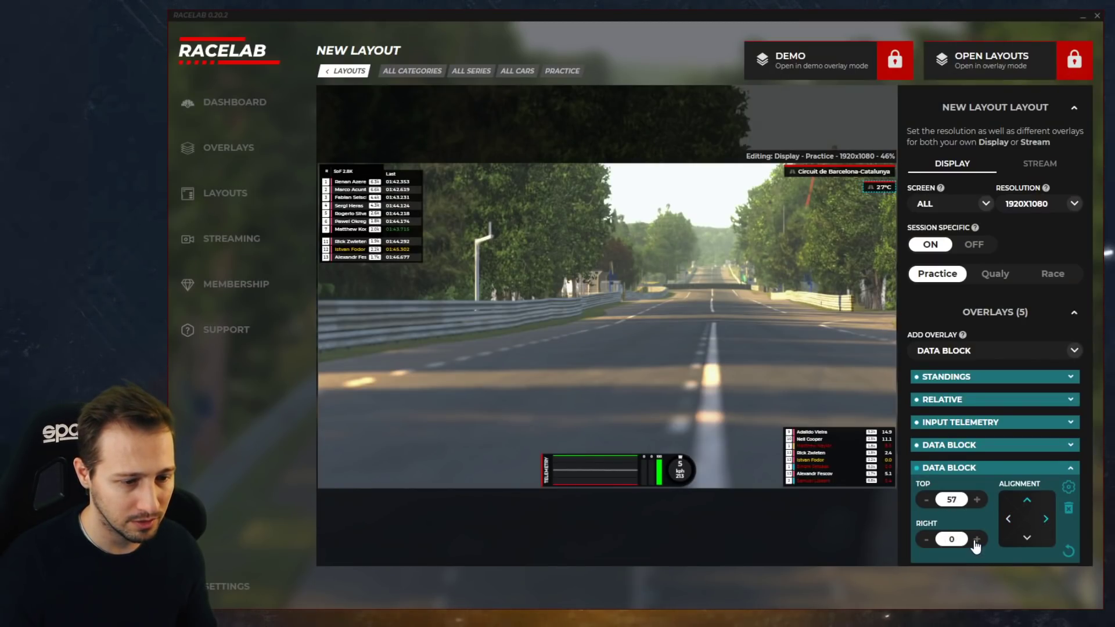
{"action": "left_click", "coordinate": [799, 297]}
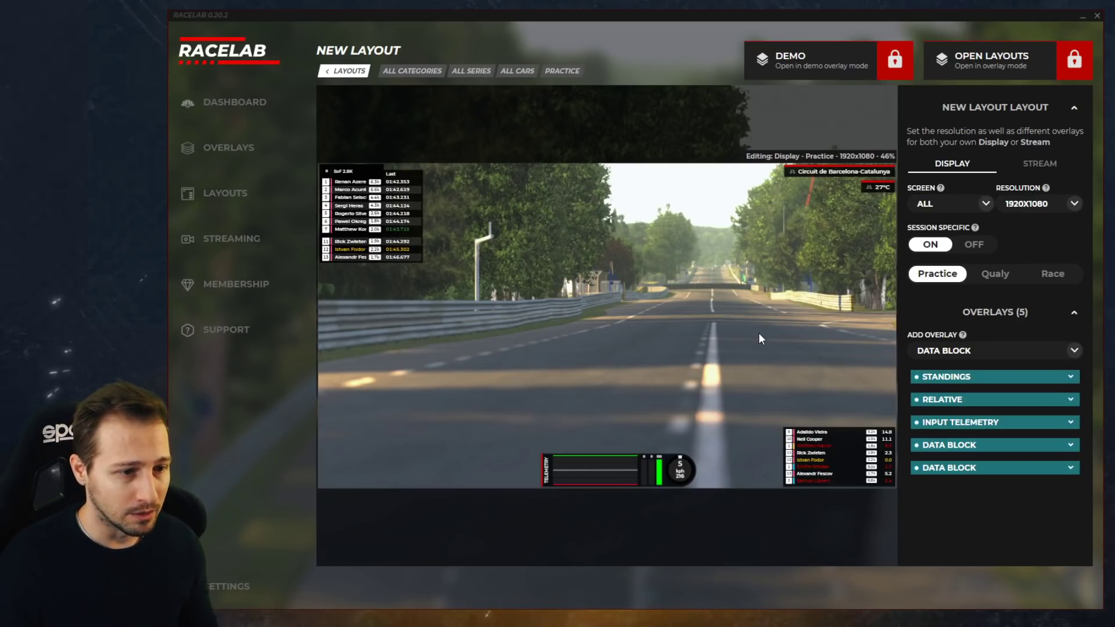
Add a Head 2 Head overlay to the practice layout and place it just above the Relative overlay, aligned to the right edge
{"action": "left_click", "coordinate": [925, 351]}
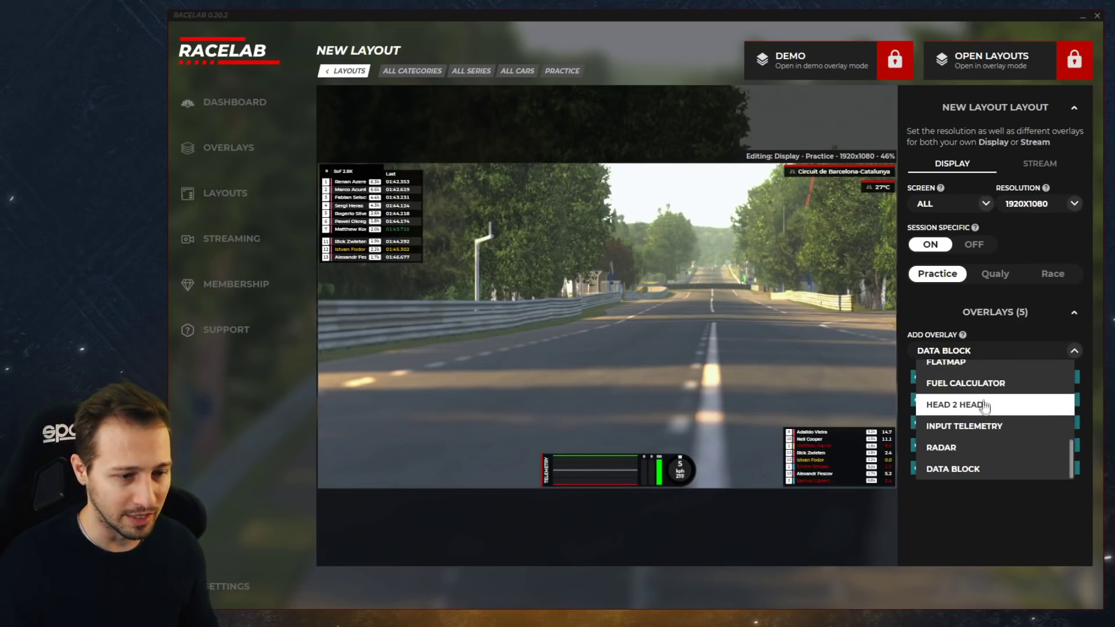
{"action": "left_click", "coordinate": [985, 407]}
{"action": "left_click_drag", "start_coordinate": [697, 347], "coordinate": [848, 405]}
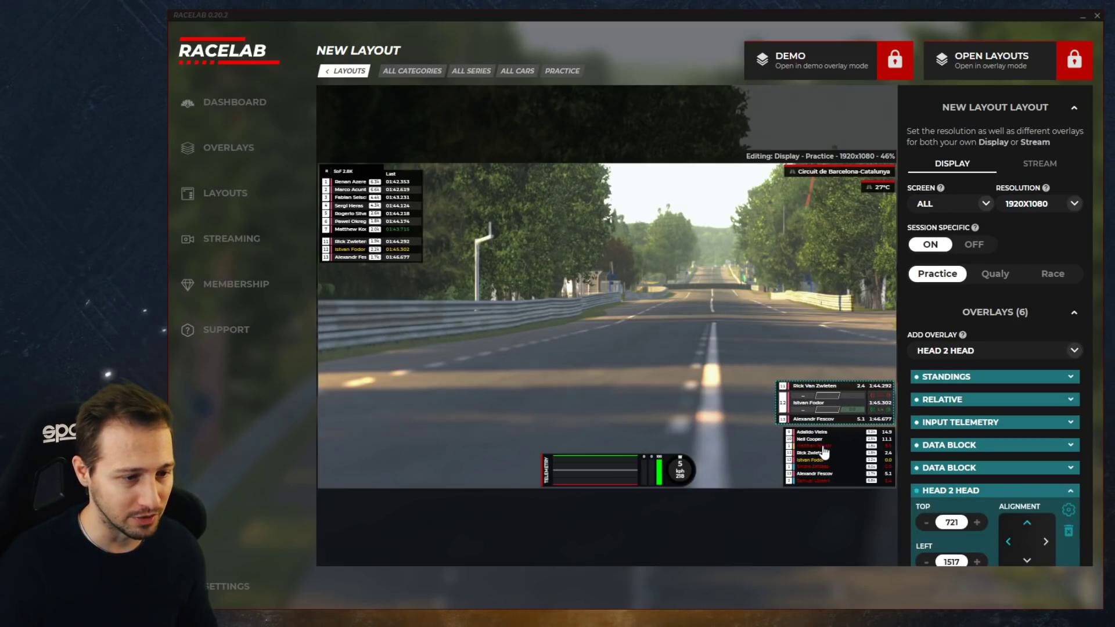
{"action": "left_click", "coordinate": [824, 451]}
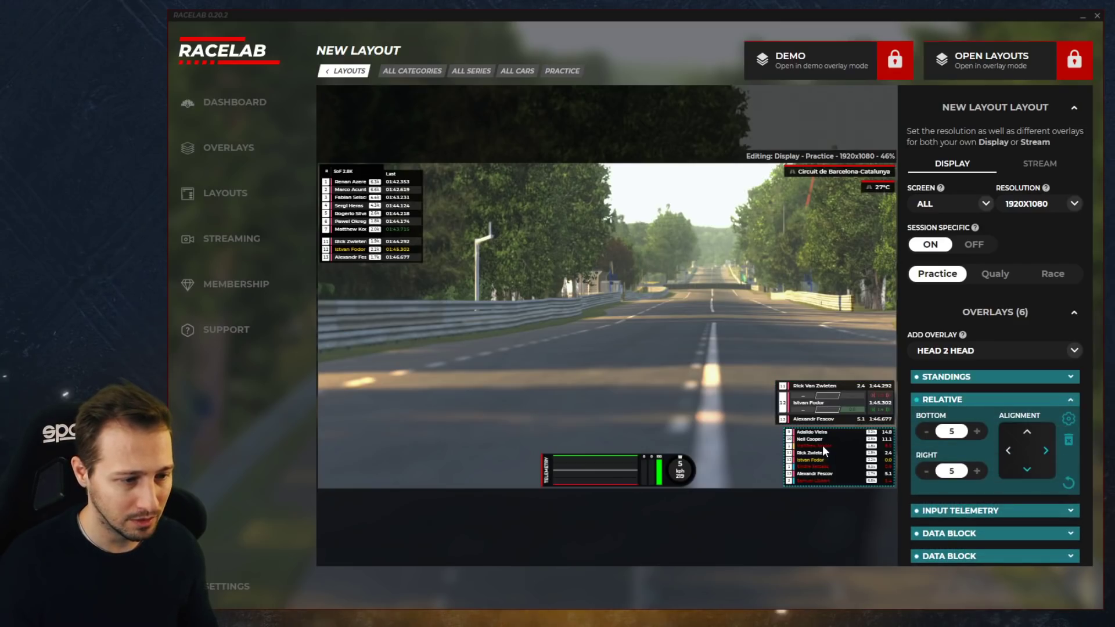
{"action": "left_click", "coordinate": [834, 400]}
{"action": "left_click", "coordinate": [1044, 542]}
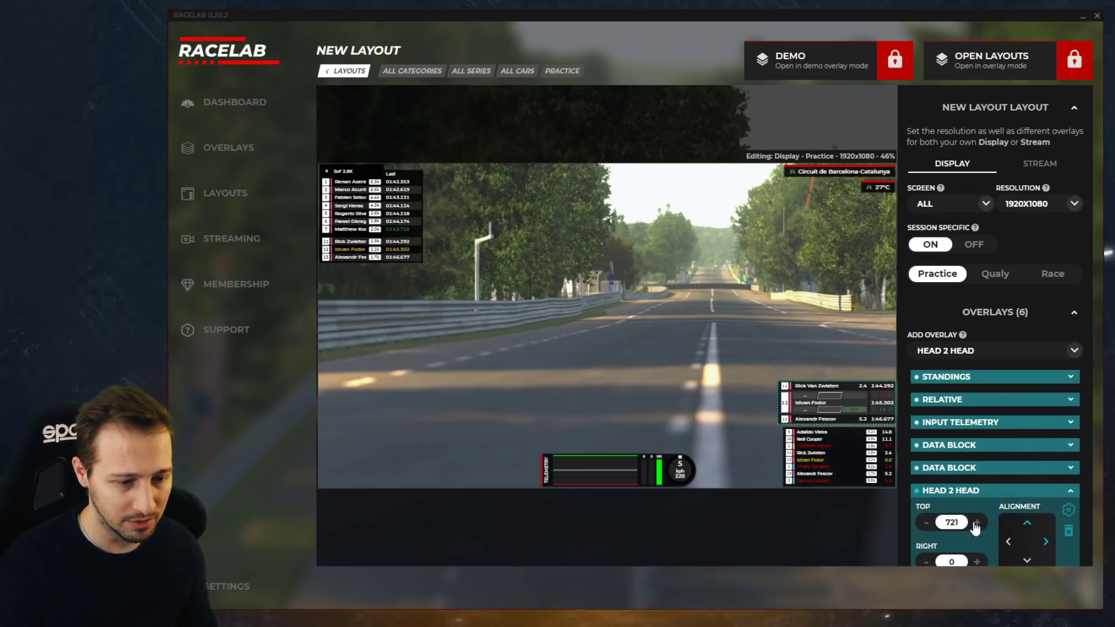
{"action": "left_click", "coordinate": [701, 376]}
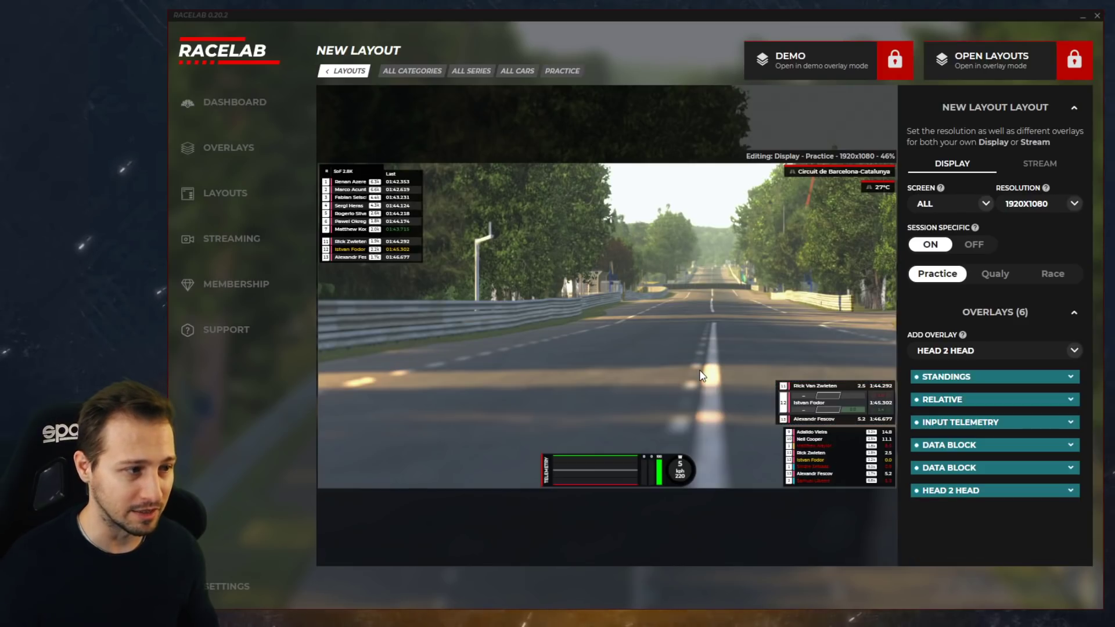
Review the Head 2 Head overlay's practice settings for opponent strategy and sector times, and close its settings
{"action": "double_click", "coordinate": [813, 394]}
{"action": "left_click", "coordinate": [416, 372]}
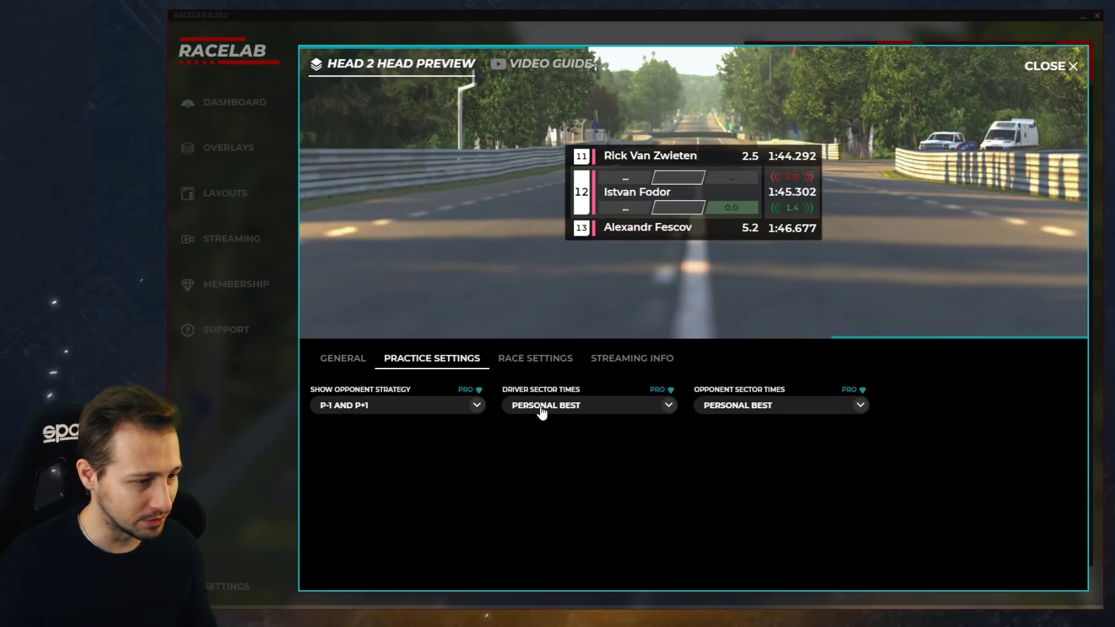
{"action": "left_click", "coordinate": [606, 408]}
{"action": "left_click", "coordinate": [530, 456]}
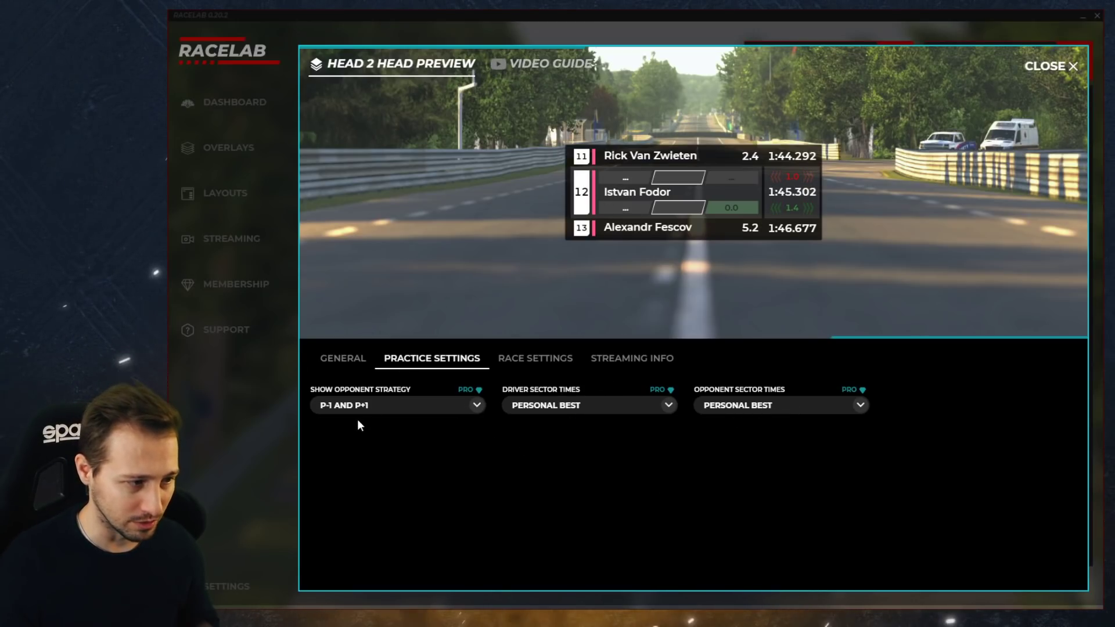
{"action": "left_click", "coordinate": [1034, 78]}
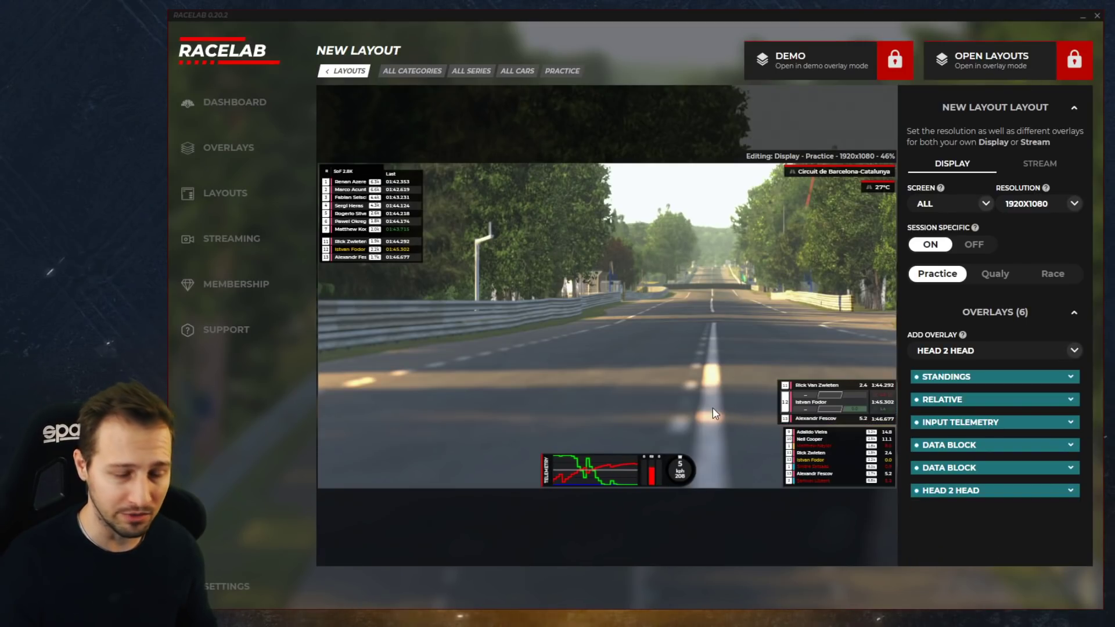
Move the Head 2 Head overlay to the preview's lower-left corner with a bottom offset of 5 and a left offset of 4
{"action": "left_click", "coordinate": [856, 402]}
{"action": "left_click", "coordinate": [1026, 559]}
{"action": "double_click", "coordinate": [977, 522]}
{"action": "triple_click", "coordinate": [976, 523]}
{"action": "double_click", "coordinate": [977, 561]}
{"action": "double_click", "coordinate": [977, 562]}
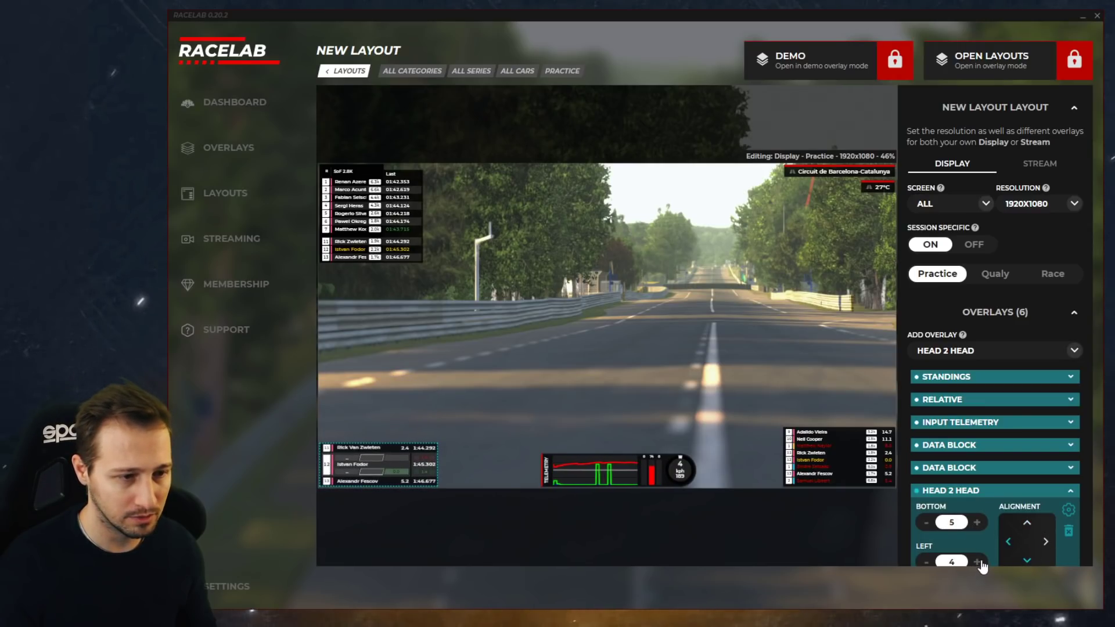
{"action": "left_click", "coordinate": [795, 505]}
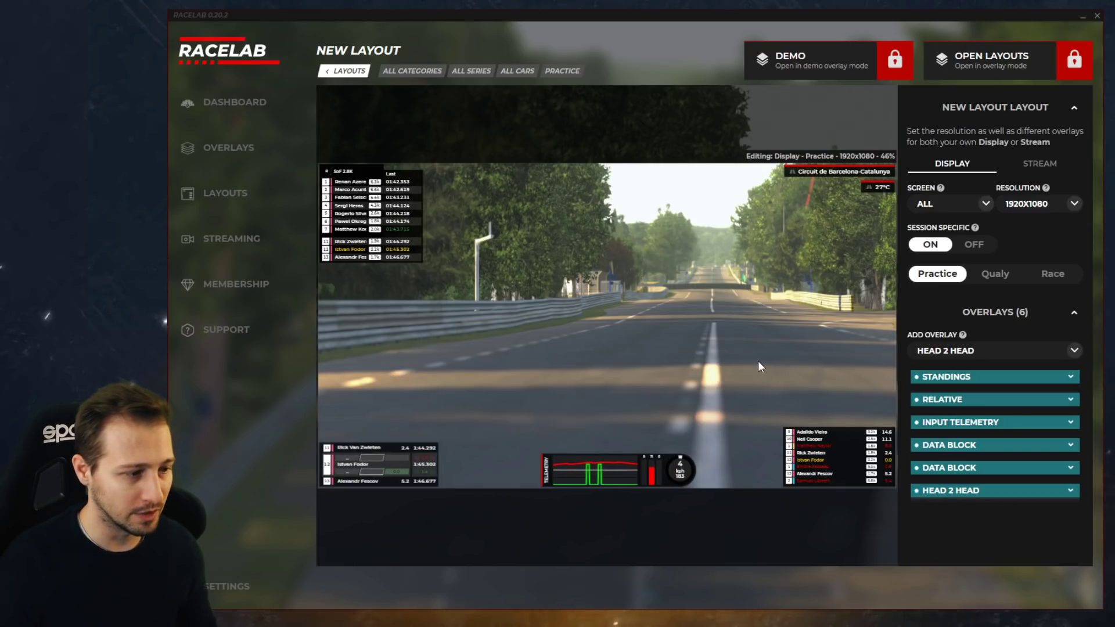
Switch the layout to the Qualy session and add a Standings overlay aligned to the preview's upper-left corner
{"action": "left_click", "coordinate": [997, 279]}
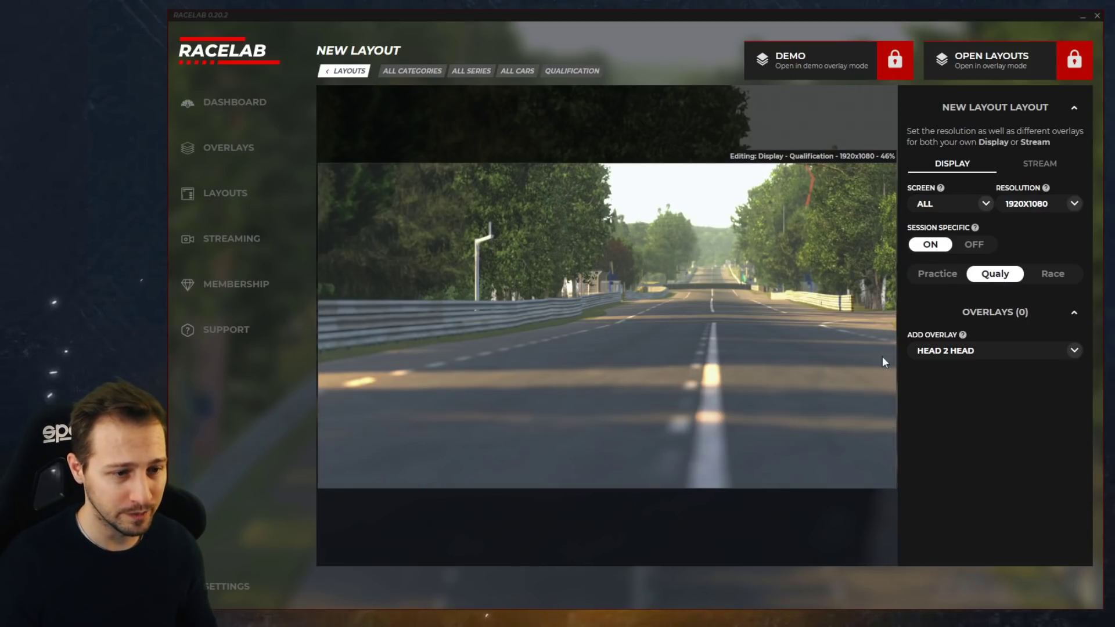
{"action": "left_click", "coordinate": [959, 350]}
{"action": "scroll", "coordinate": [965, 424], "scroll_direction": "up", "scroll_amount": 3}
{"action": "left_click", "coordinate": [966, 374]}
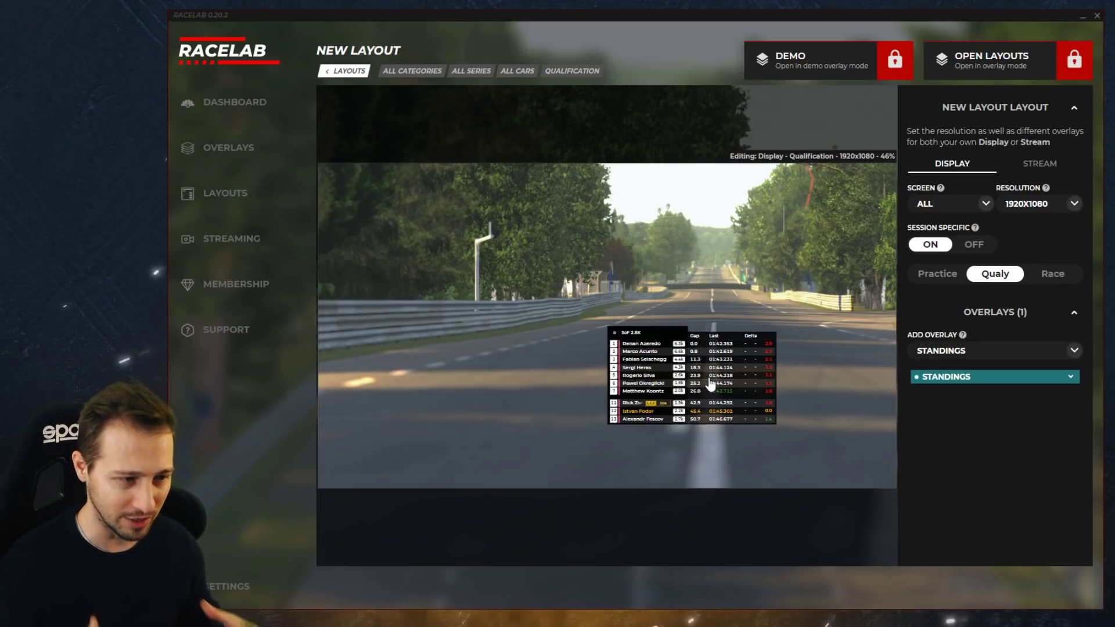
{"action": "left_click", "coordinate": [709, 384]}
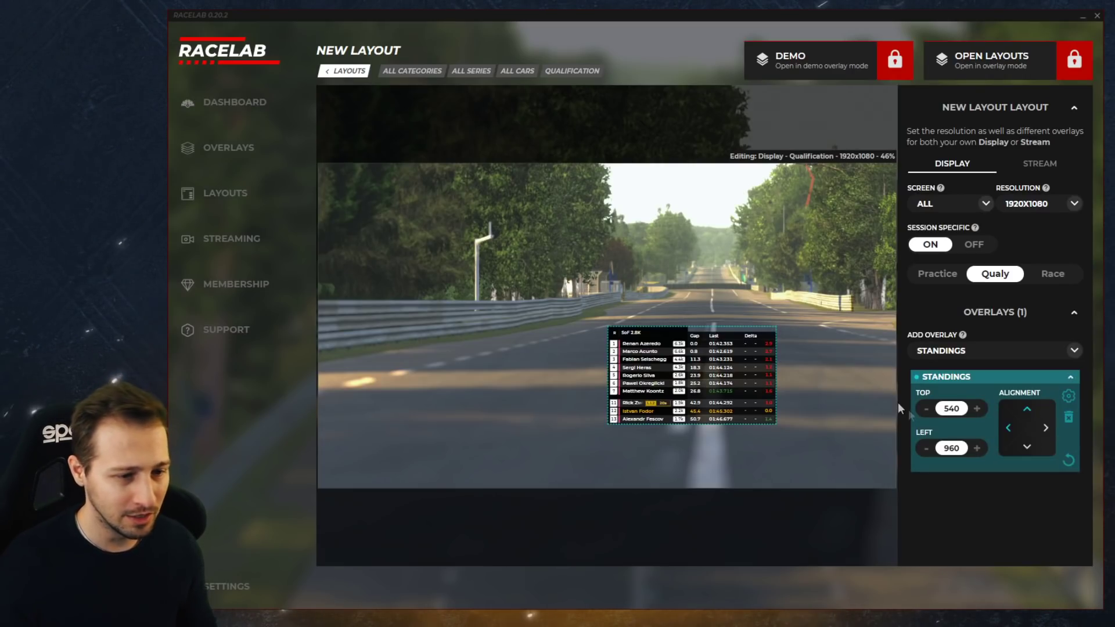
{"action": "left_click", "coordinate": [1008, 428]}
{"action": "left_click", "coordinate": [1025, 410]}
Turn off pitted lap number, spent time in pits and lap delta in the qualifying Standings overlay's settings
{"action": "double_click", "coordinate": [403, 202]}
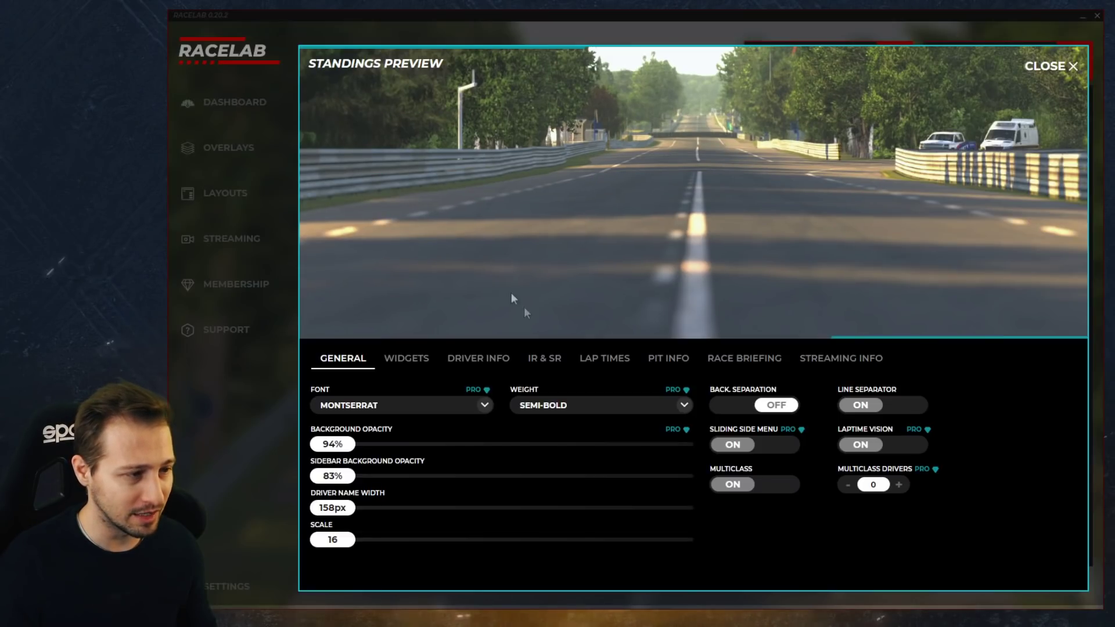
{"action": "left_click", "coordinate": [646, 363]}
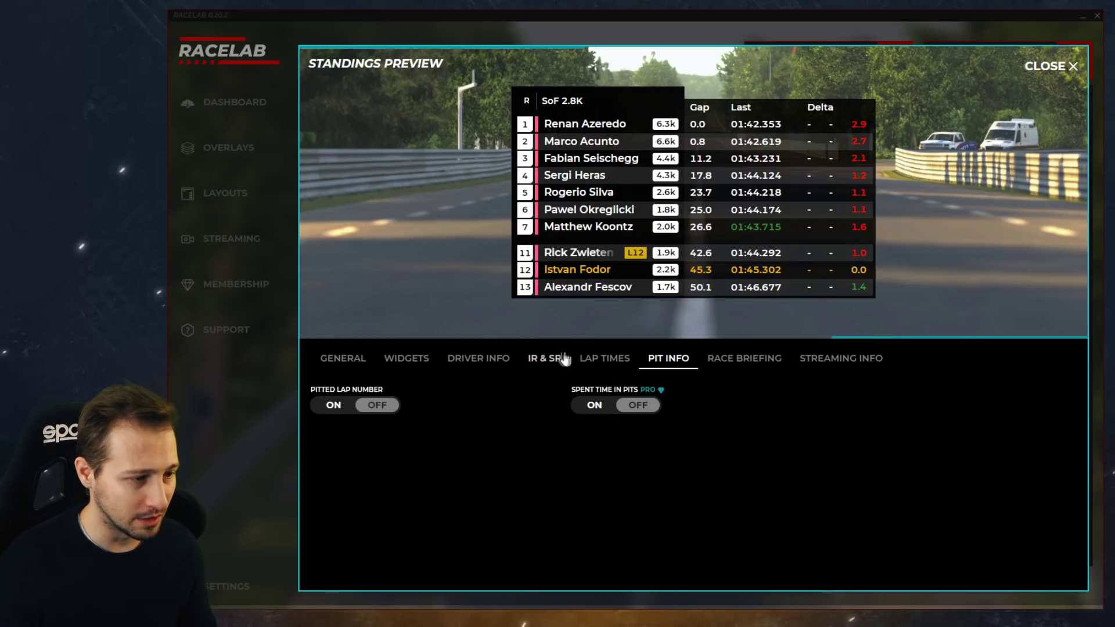
{"action": "left_click", "coordinate": [601, 359]}
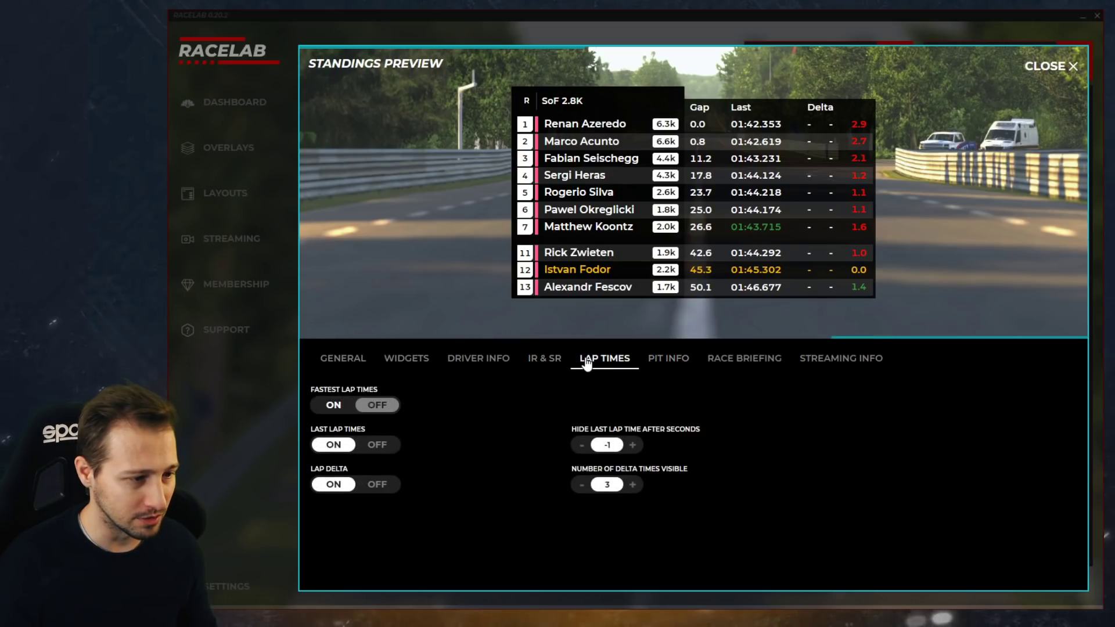
{"action": "left_click", "coordinate": [377, 484]}
Check the Standings driver info options and turn on fastest lap times
{"action": "left_click", "coordinate": [482, 359]}
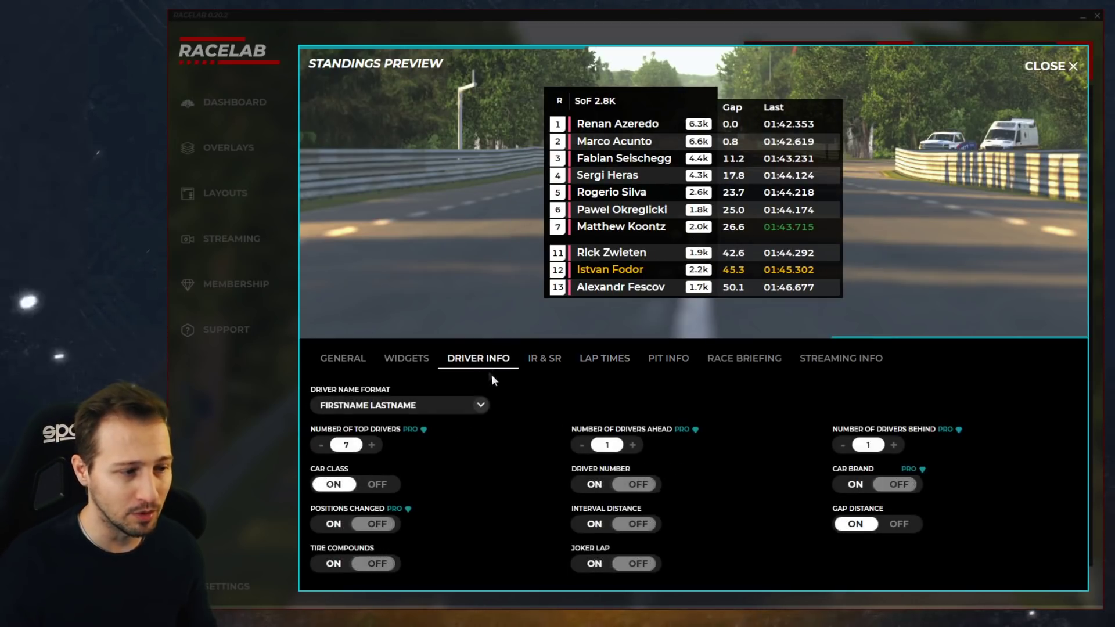
{"action": "left_click", "coordinate": [605, 358]}
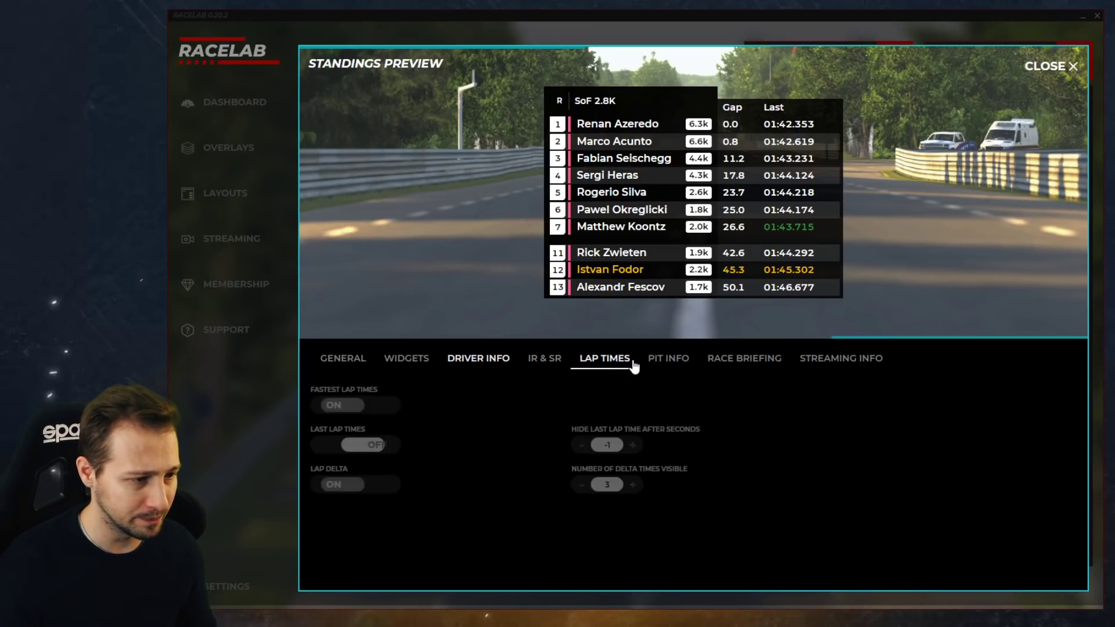
{"action": "left_click", "coordinate": [479, 358]}
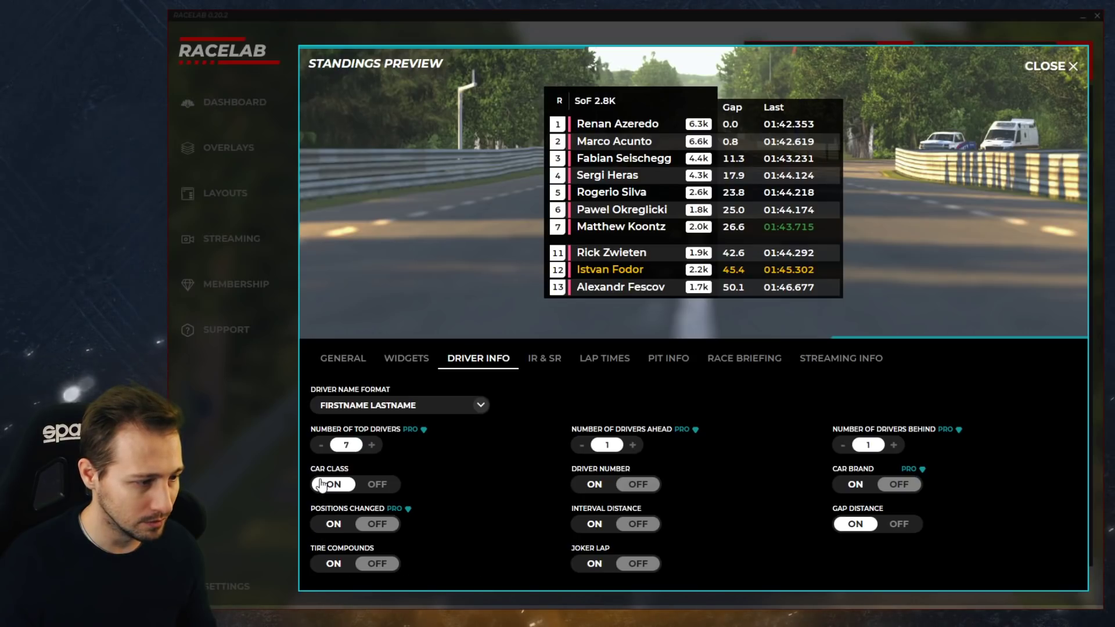
{"action": "left_click", "coordinate": [584, 363]}
{"action": "left_click", "coordinate": [333, 405]}
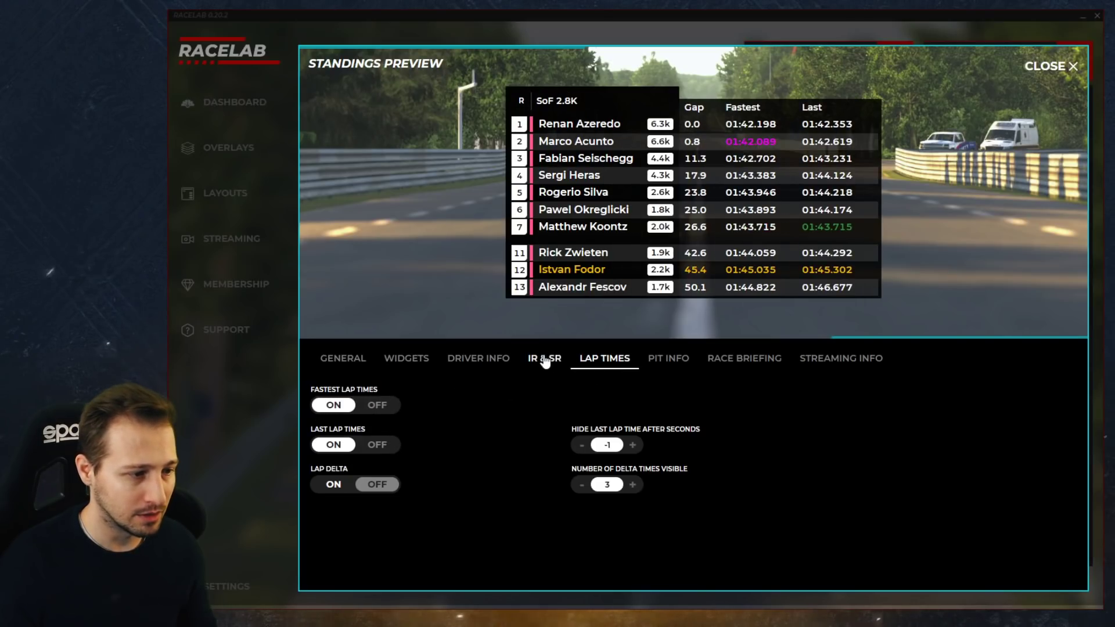
Turn off gap distance for the qualifying Standings, check its widget option and close the settings
{"action": "left_click", "coordinate": [494, 359]}
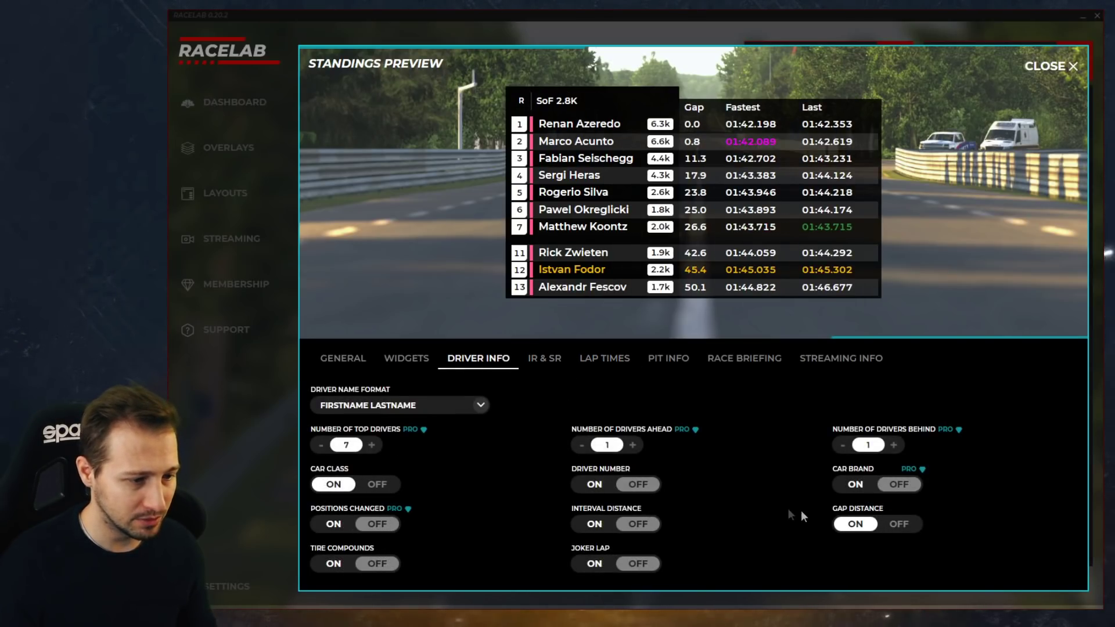
{"action": "left_click", "coordinate": [901, 526]}
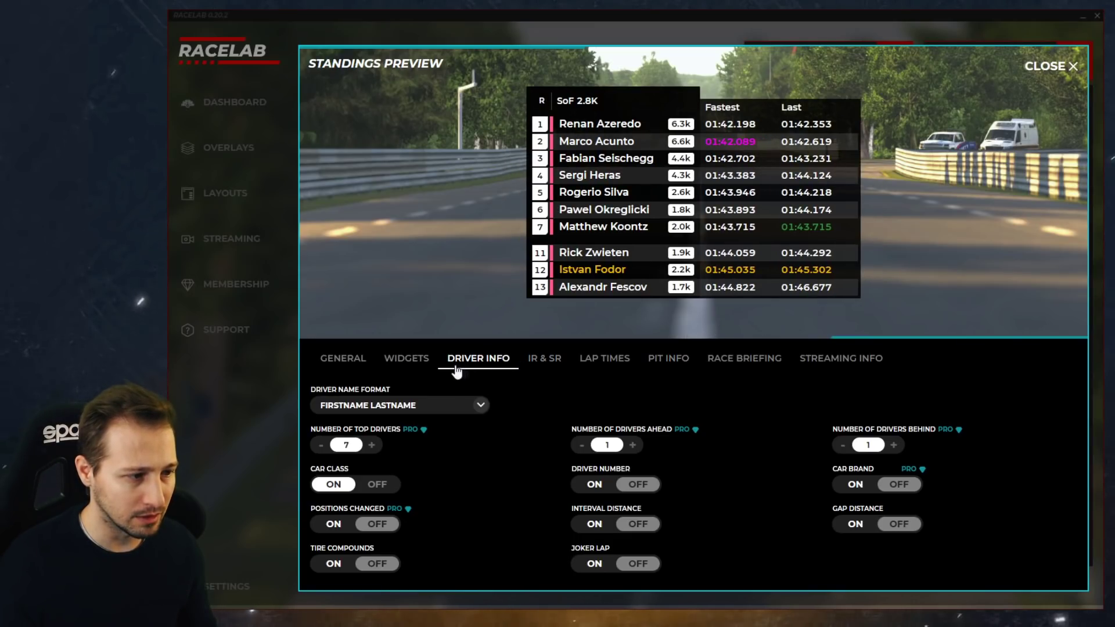
{"action": "left_click", "coordinate": [389, 362]}
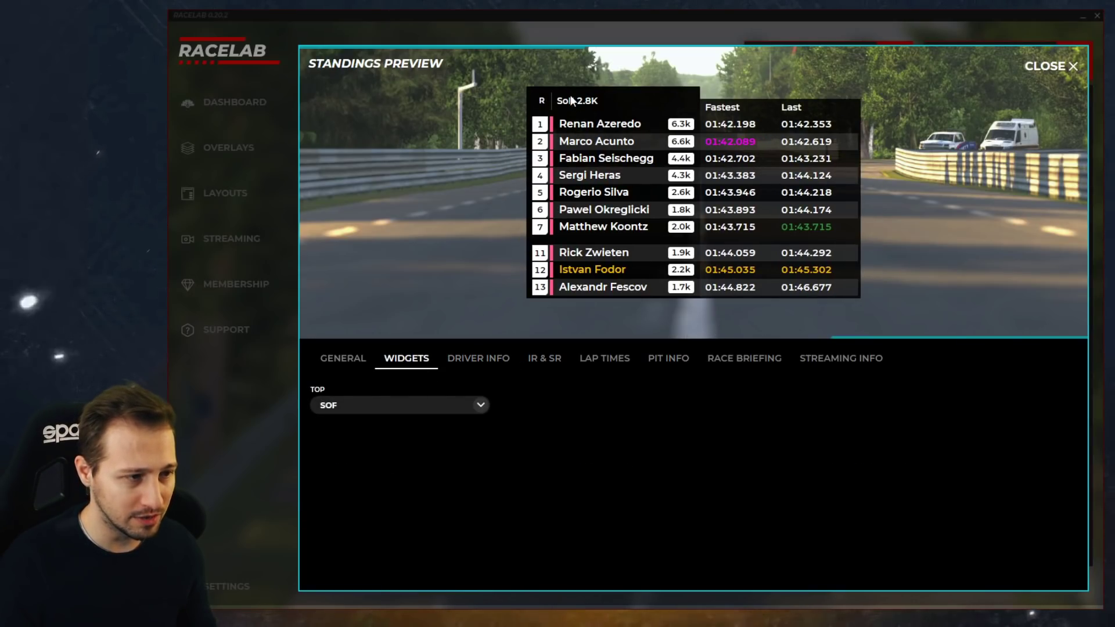
{"action": "left_click", "coordinate": [1050, 66]}
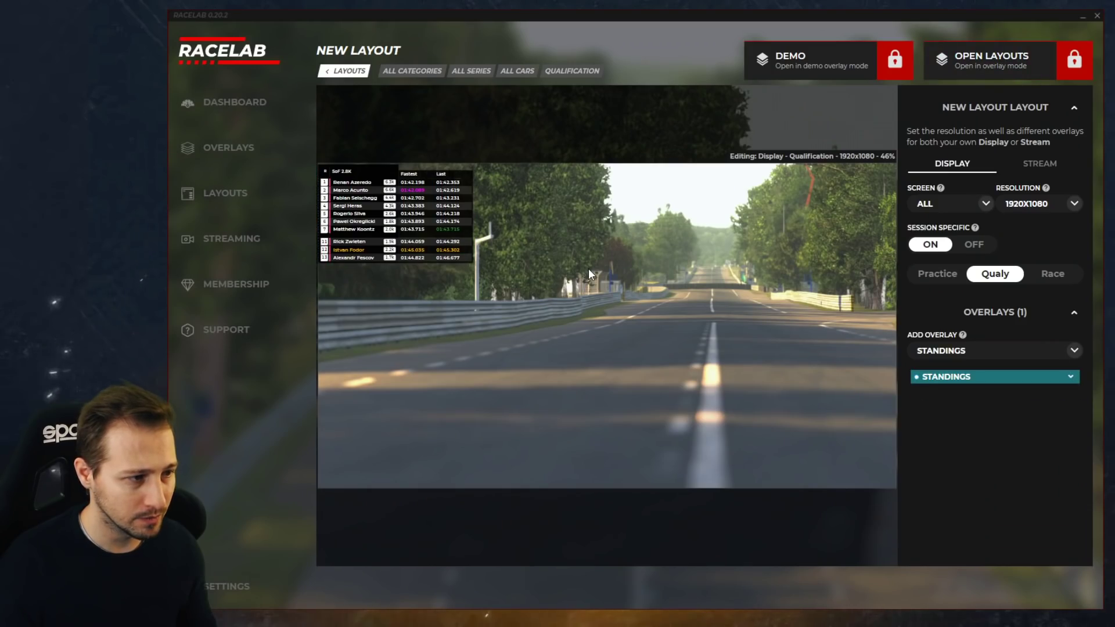
Offset the qualifying Standings overlay slightly from the top and left edges of the preview
{"action": "left_click", "coordinate": [381, 225]}
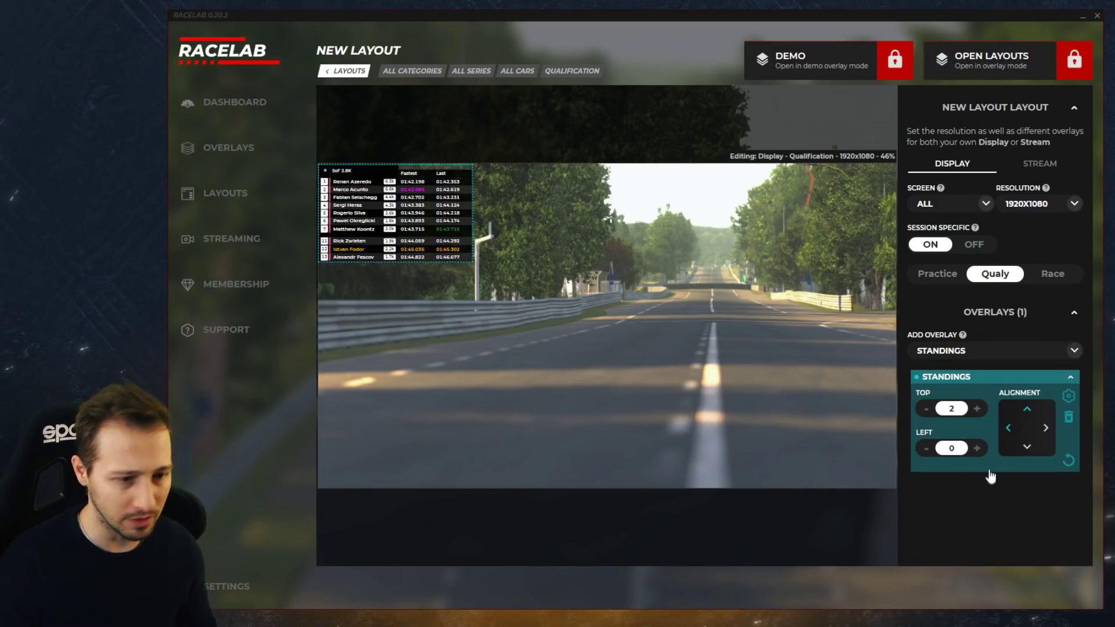
{"action": "left_click", "coordinate": [978, 409]}
{"action": "left_click", "coordinate": [977, 448]}
{"action": "left_click", "coordinate": [762, 405]}
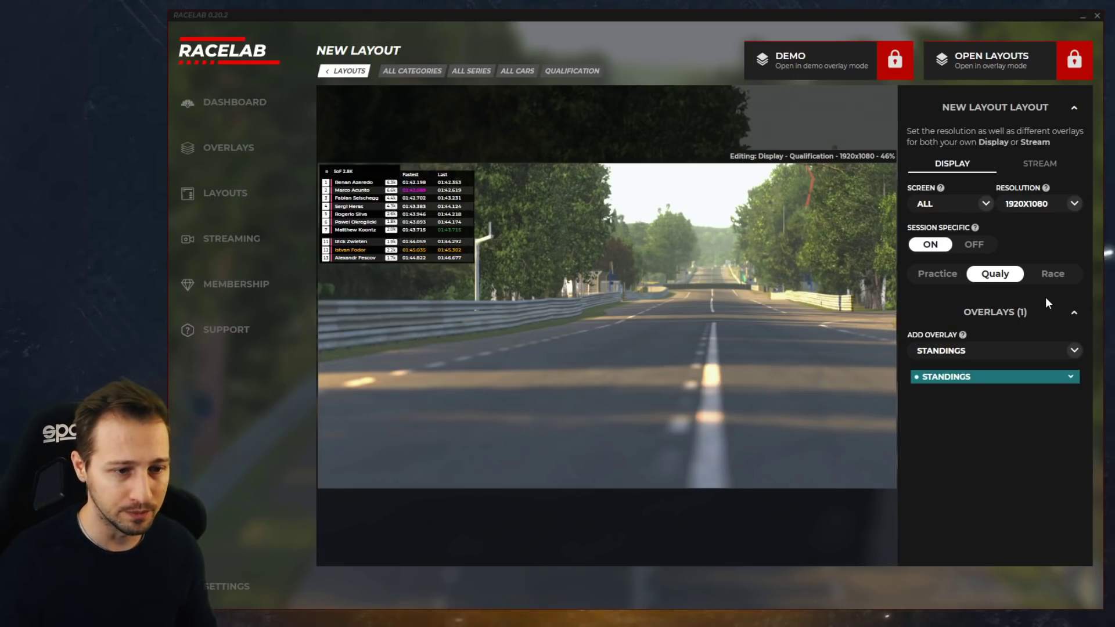
Add a Data Block overlay to the qualifying layout and open its general settings
{"action": "left_click", "coordinate": [976, 351]}
{"action": "scroll", "coordinate": [982, 465], "scroll_direction": "down", "scroll_amount": 3}
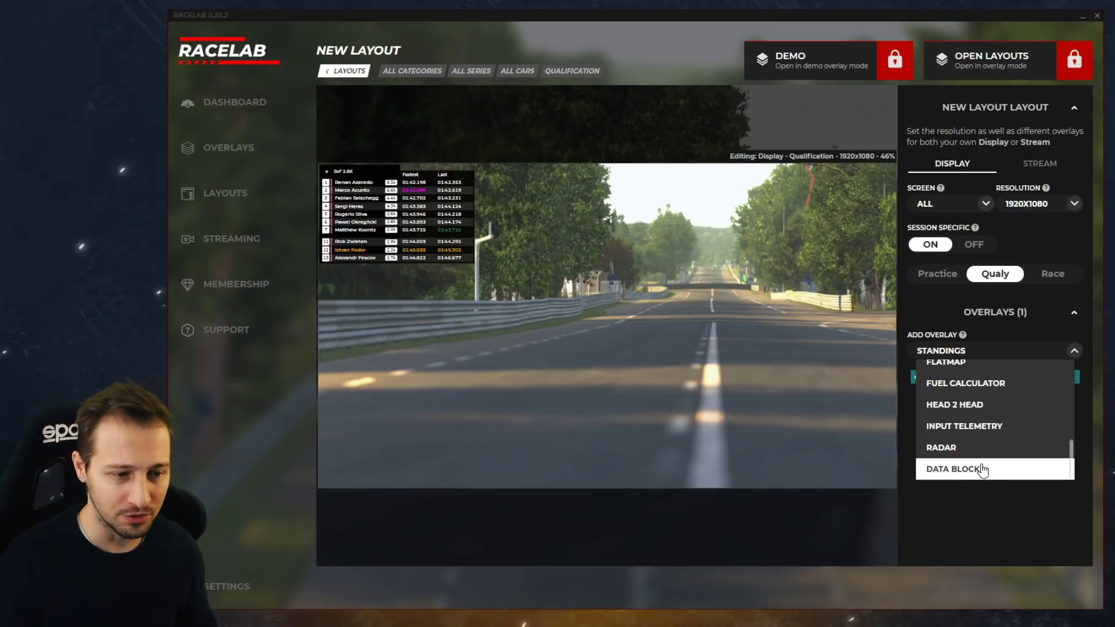
{"action": "left_click", "coordinate": [952, 470]}
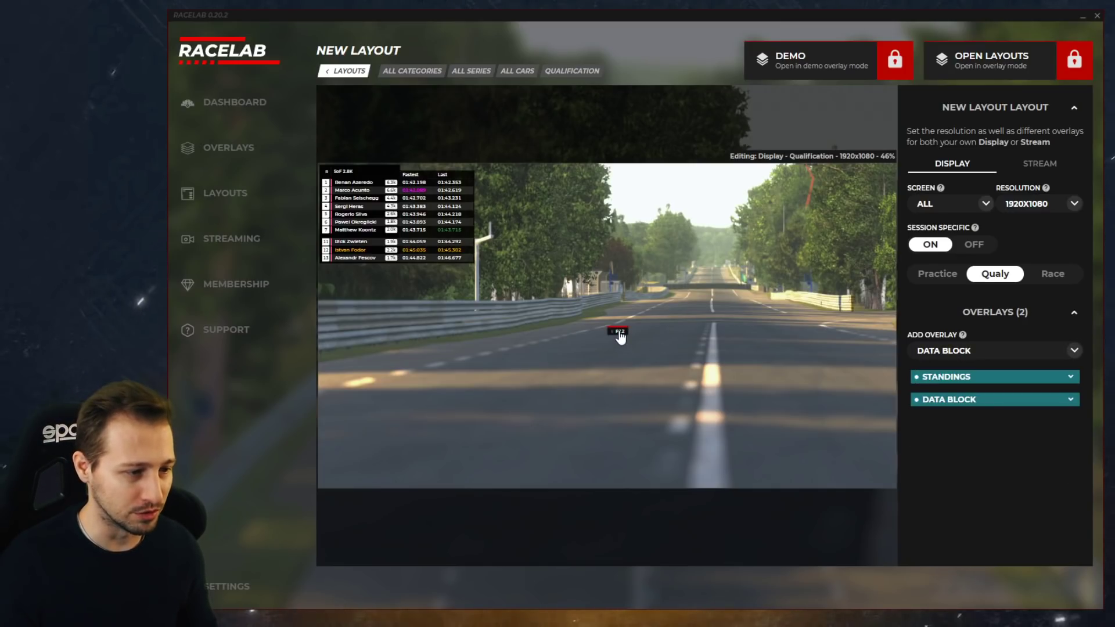
{"action": "double_click", "coordinate": [619, 334]}
{"action": "left_click", "coordinate": [407, 359]}
{"action": "left_click", "coordinate": [343, 358]}
Set the qualifying Data Block's data source to Track Time and its scale to 19, and close the settings
{"action": "left_click", "coordinate": [366, 405]}
{"action": "scroll", "coordinate": [400, 464], "scroll_direction": "down", "scroll_amount": 5}
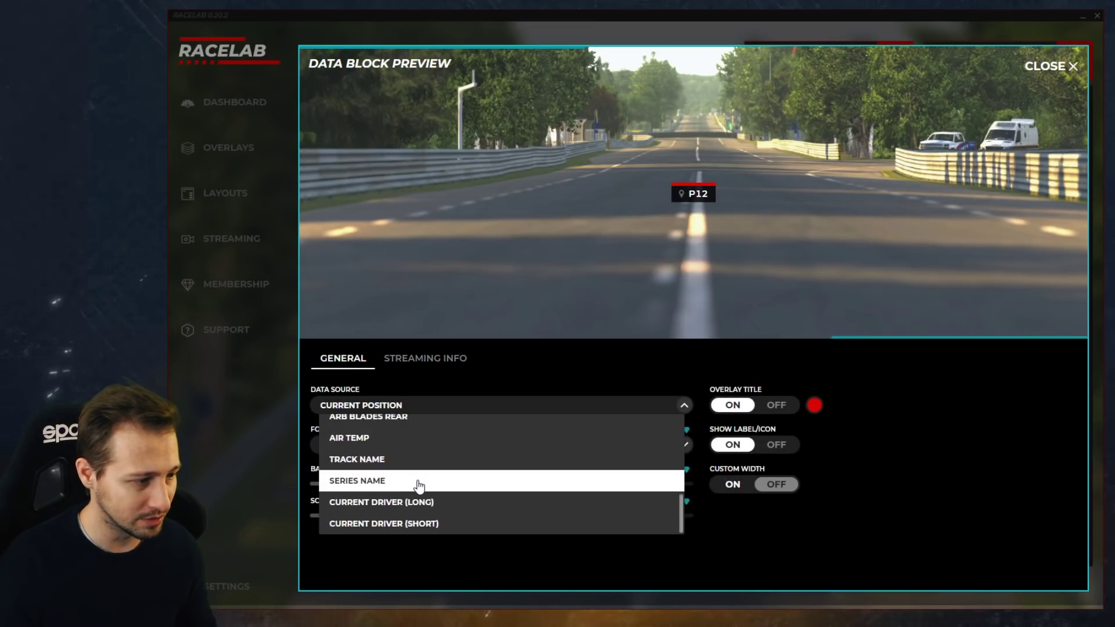
{"action": "scroll", "coordinate": [401, 470], "scroll_direction": "down", "scroll_amount": 5}
{"action": "scroll", "coordinate": [394, 471], "scroll_direction": "up", "scroll_amount": 1}
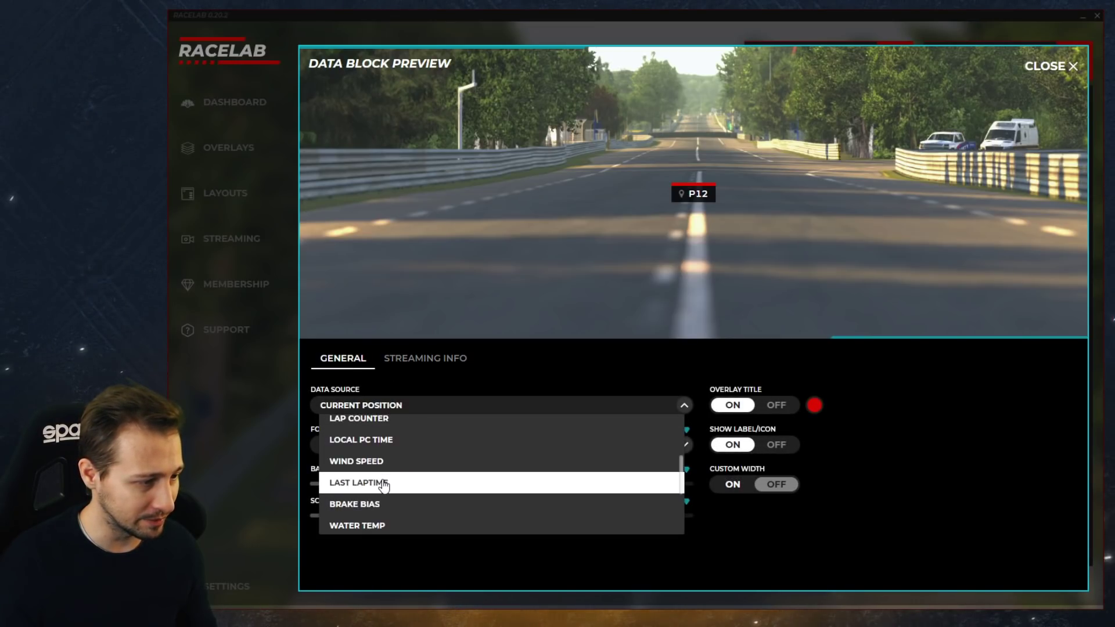
{"action": "scroll", "coordinate": [430, 479], "scroll_direction": "down", "scroll_amount": 1}
{"action": "scroll", "coordinate": [421, 491], "scroll_direction": "up", "scroll_amount": 3}
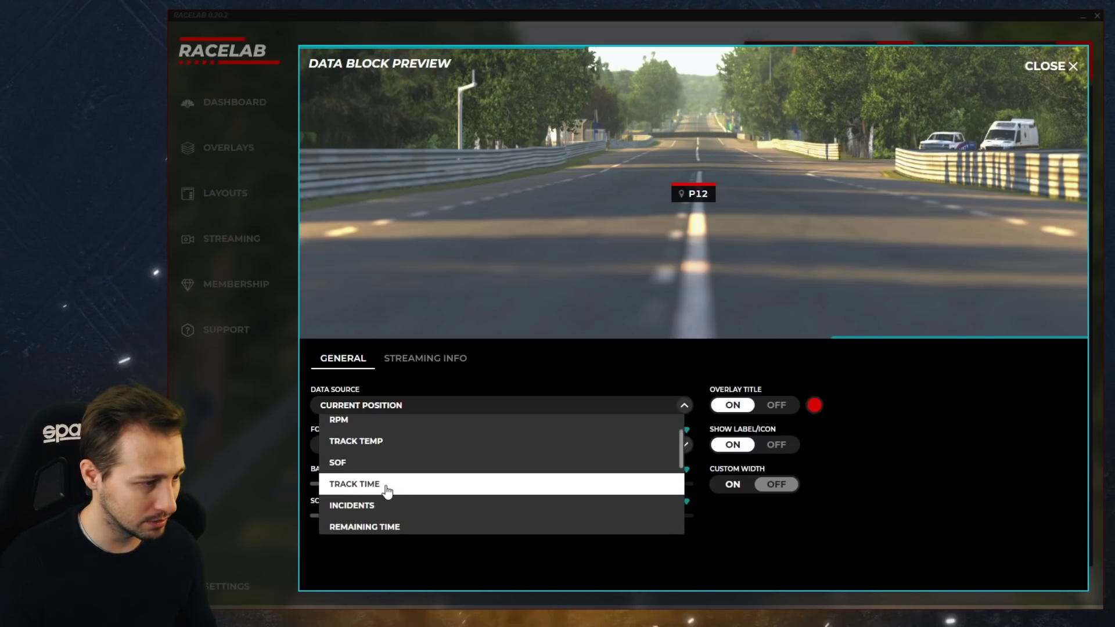
{"action": "left_click", "coordinate": [418, 479]}
{"action": "left_click_drag", "start_coordinate": [374, 519], "coordinate": [389, 518]}
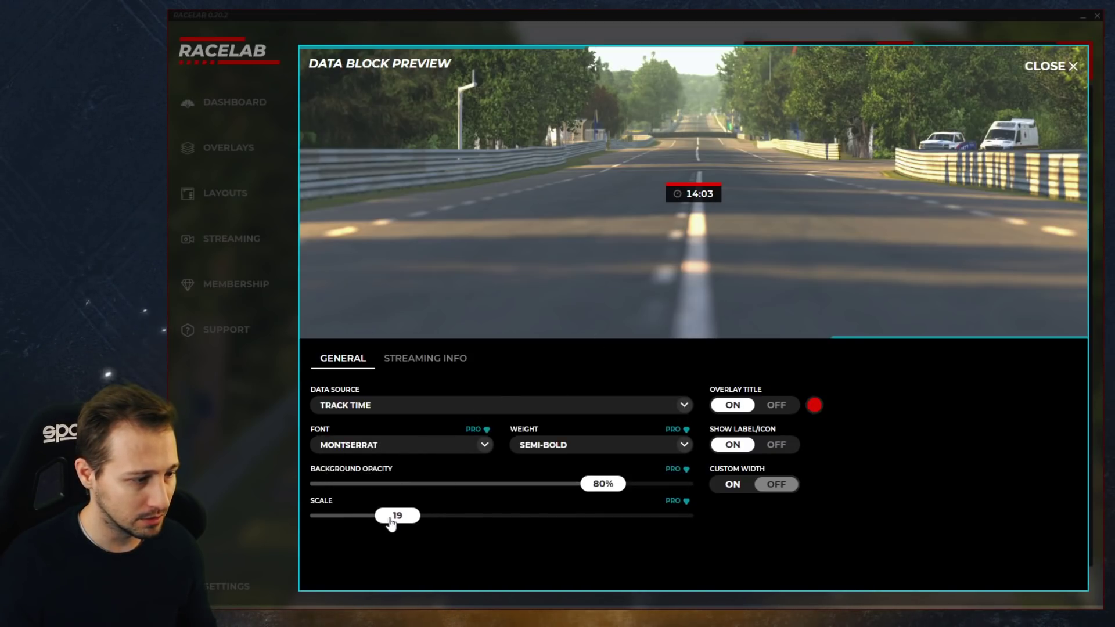
{"action": "left_click", "coordinate": [1036, 66]}
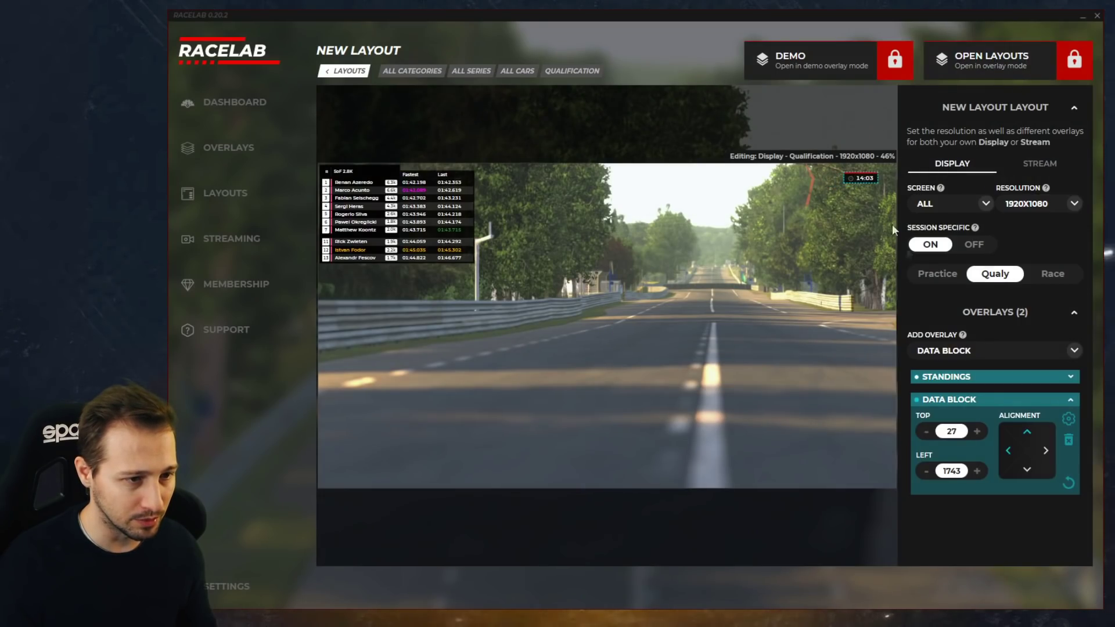
Align the qualifying Data Block to the upper-right corner with a slight offset from the top and right edges
{"action": "left_click", "coordinate": [1045, 450]}
{"action": "left_click", "coordinate": [977, 432]}
{"action": "left_click", "coordinate": [977, 431]}
{"action": "left_click", "coordinate": [978, 431]}
{"action": "left_click", "coordinate": [977, 431]}
{"action": "left_click", "coordinate": [977, 471]}
{"action": "left_click", "coordinate": [976, 471]}
{"action": "left_click", "coordinate": [783, 422]}
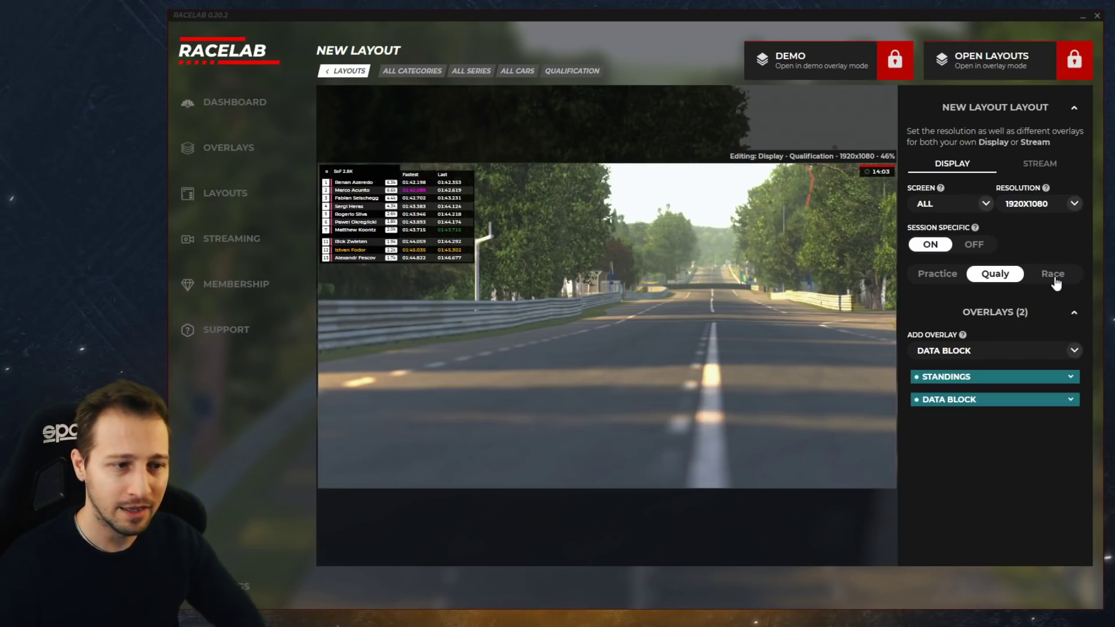
Compare the practice, qualifying and race overlays, return to practice and open the layout in demo overlay mode
{"action": "left_click", "coordinate": [931, 275]}
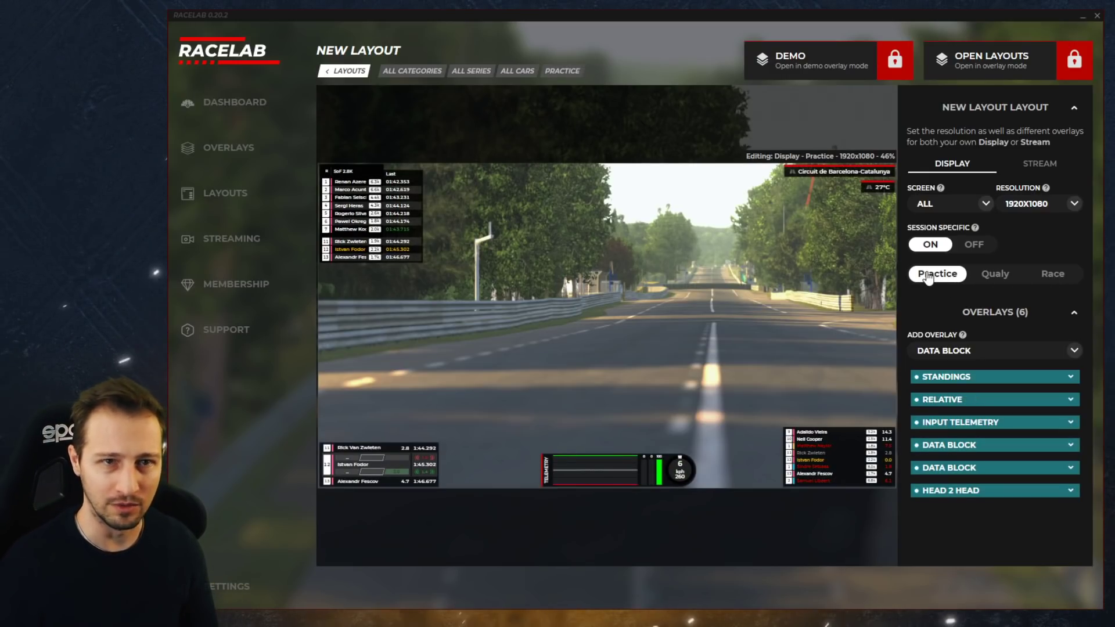
{"action": "left_click", "coordinate": [986, 281]}
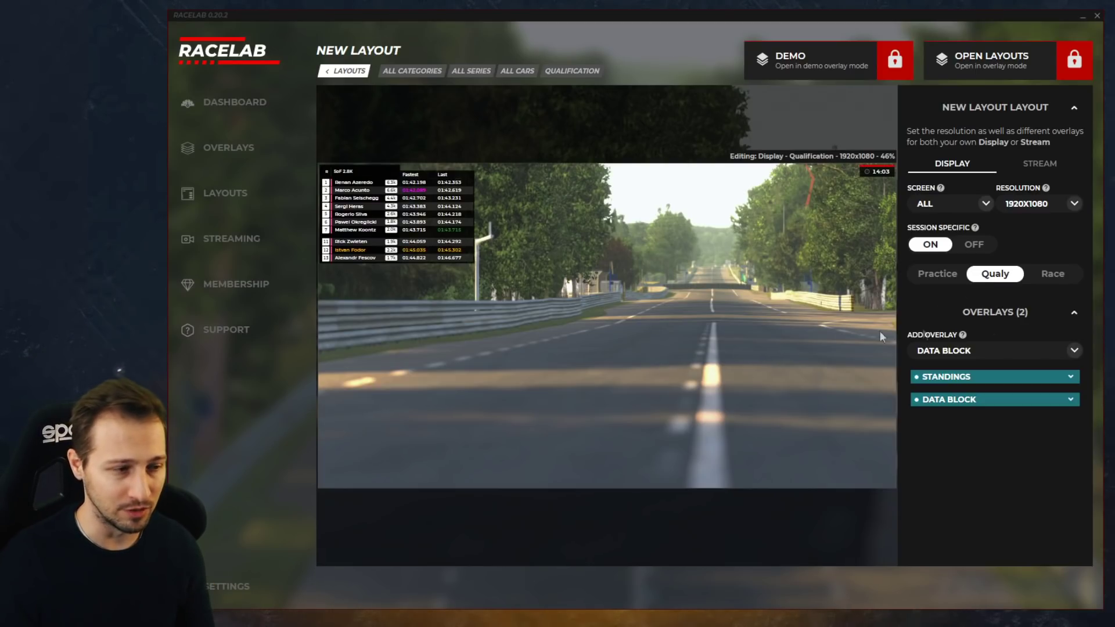
{"action": "left_click", "coordinate": [1072, 283]}
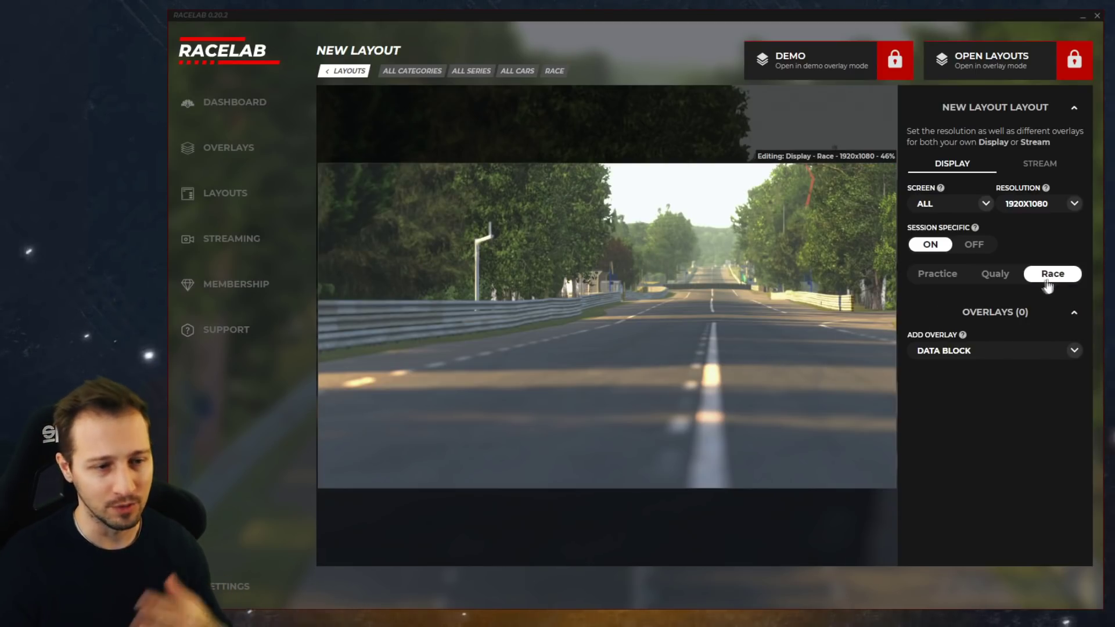
{"action": "left_click", "coordinate": [937, 274]}
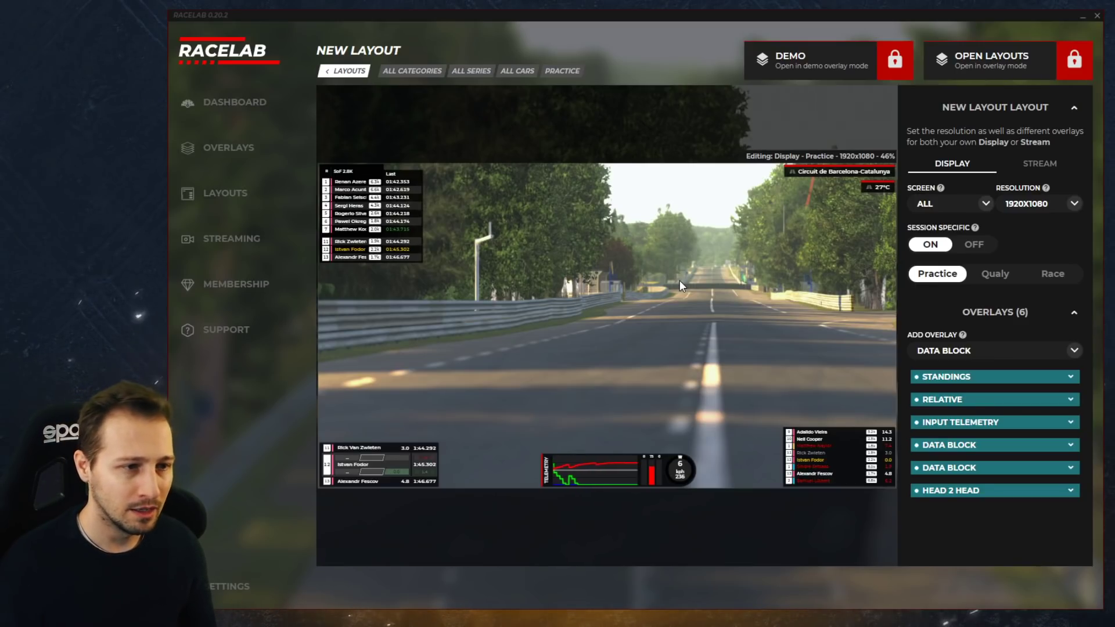
{"action": "left_click", "coordinate": [808, 73]}
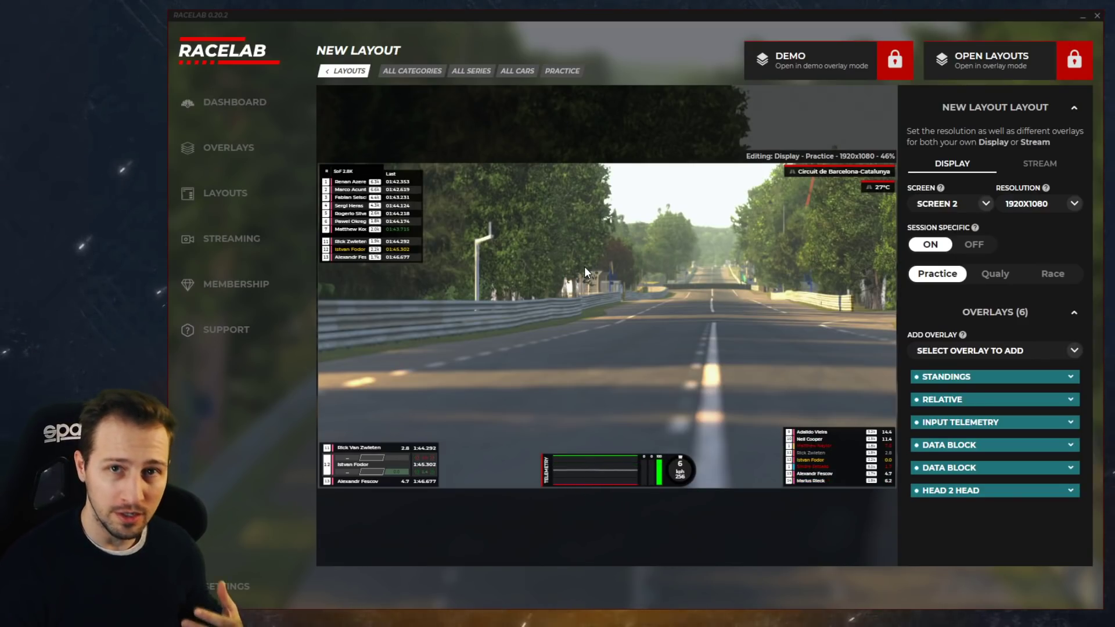
Set the stream layout's resolution to 1920x1080 and briefly try its session-specific option
{"action": "left_click", "coordinate": [1039, 164]}
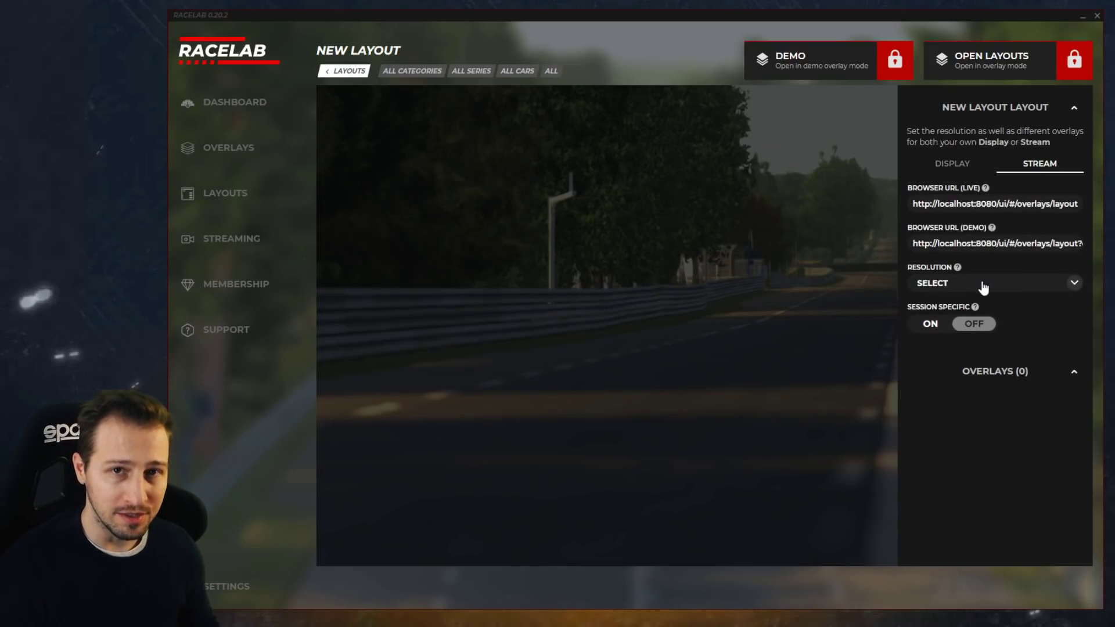
{"action": "left_click", "coordinate": [936, 164]}
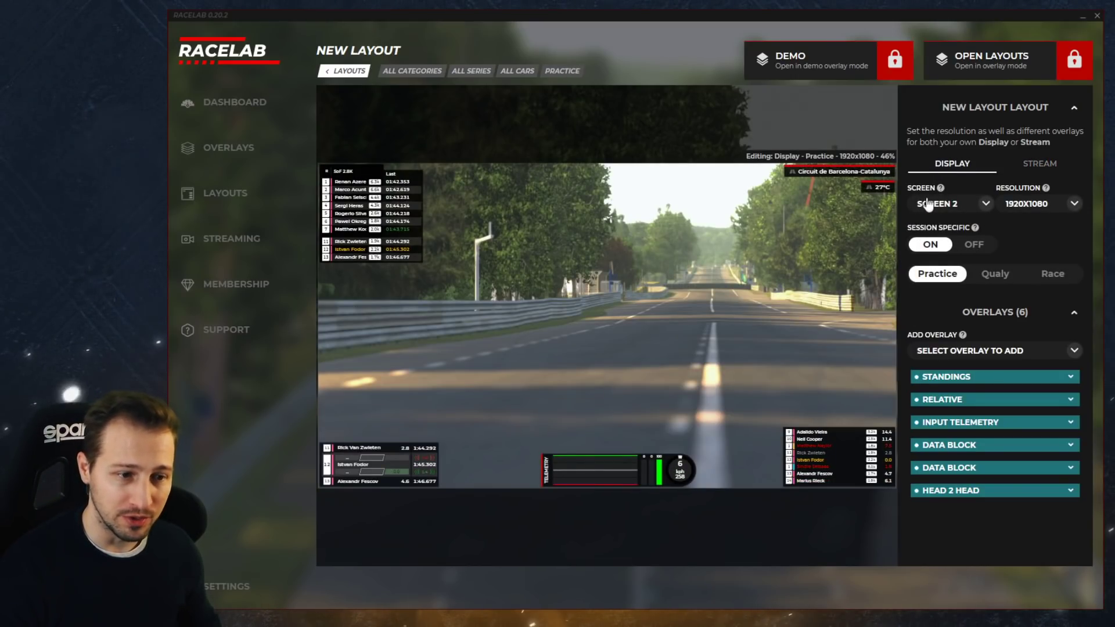
{"action": "left_click", "coordinate": [1037, 175]}
{"action": "left_click", "coordinate": [964, 291]}
{"action": "left_click", "coordinate": [994, 322]}
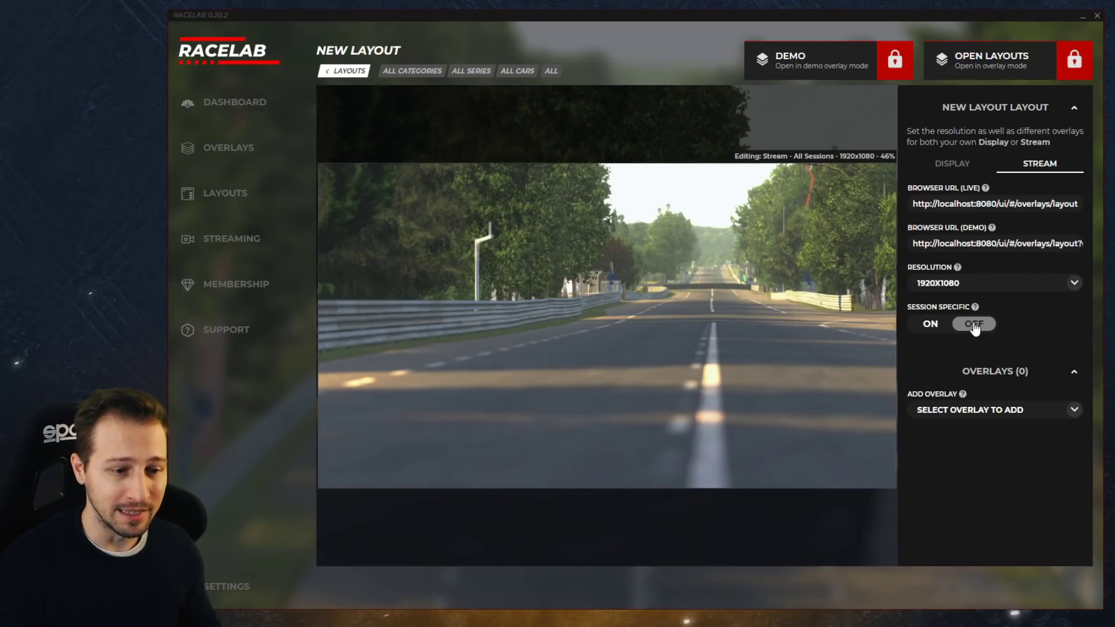
{"action": "left_click", "coordinate": [929, 327]}
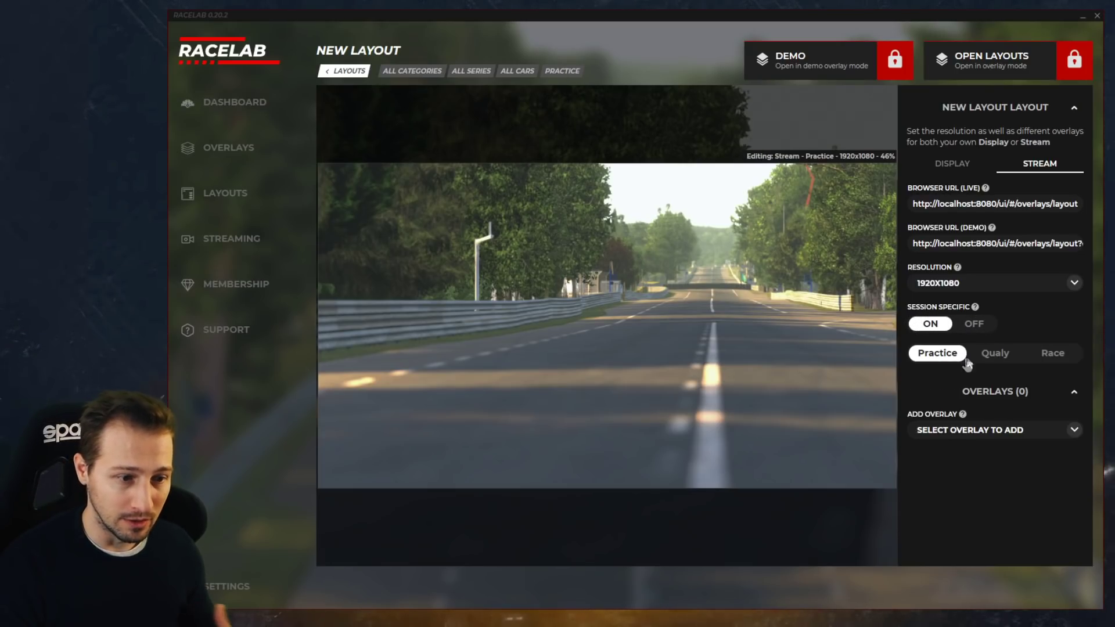
{"action": "left_click", "coordinate": [968, 326]}
Add Standings and Relative overlays to the all-sessions stream layout, moving Relative to the right half of the preview
{"action": "left_click", "coordinate": [981, 410]}
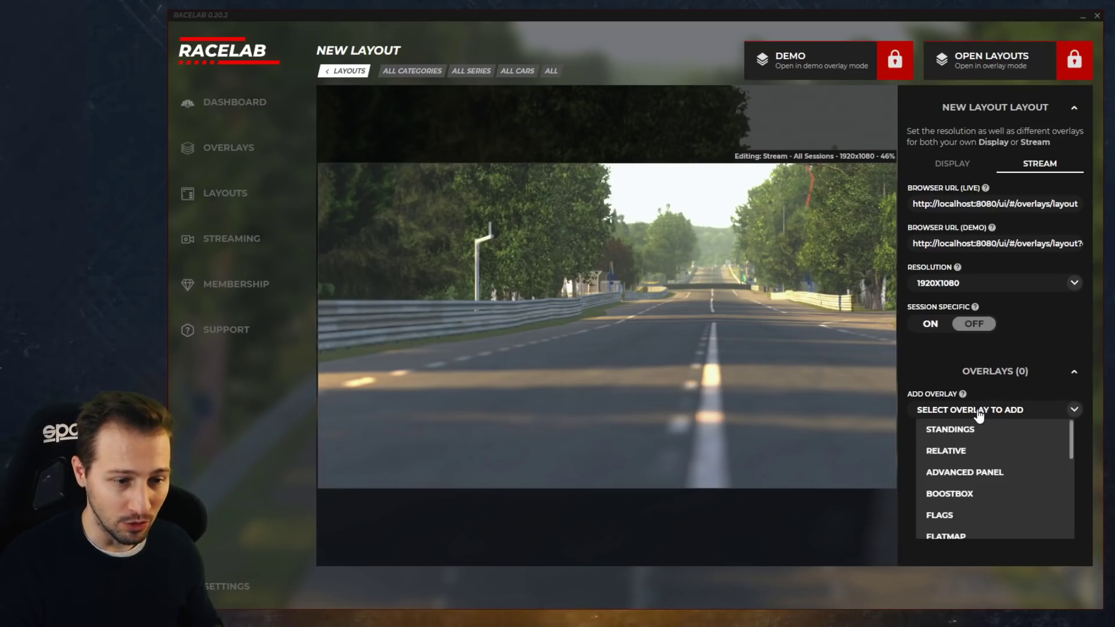
{"action": "left_click", "coordinate": [978, 430]}
{"action": "left_click", "coordinate": [929, 410]}
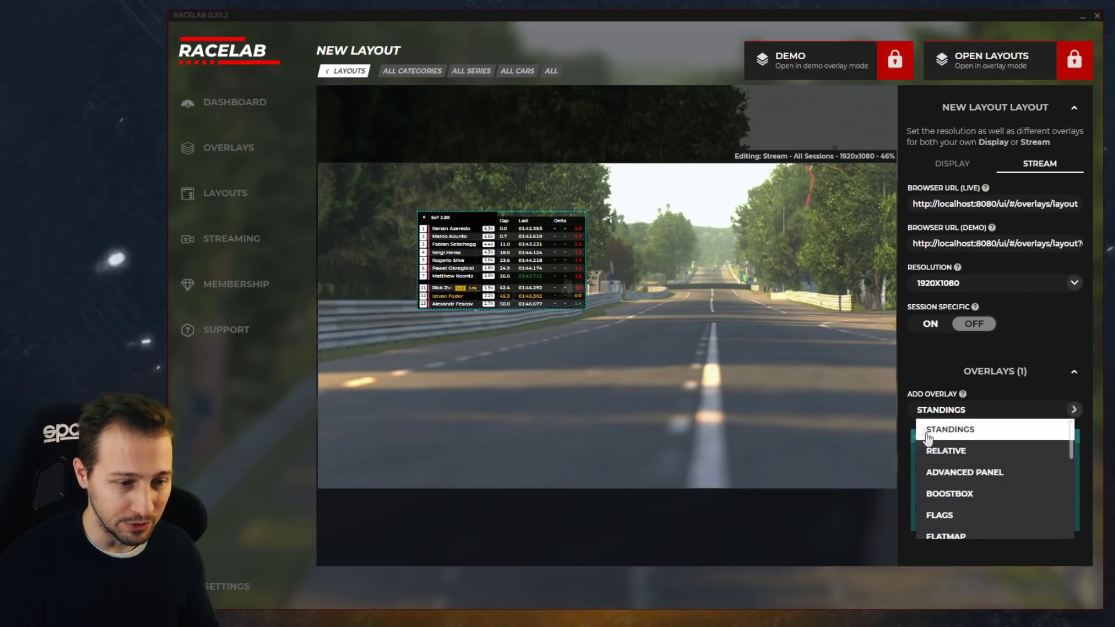
{"action": "left_click", "coordinate": [929, 450]}
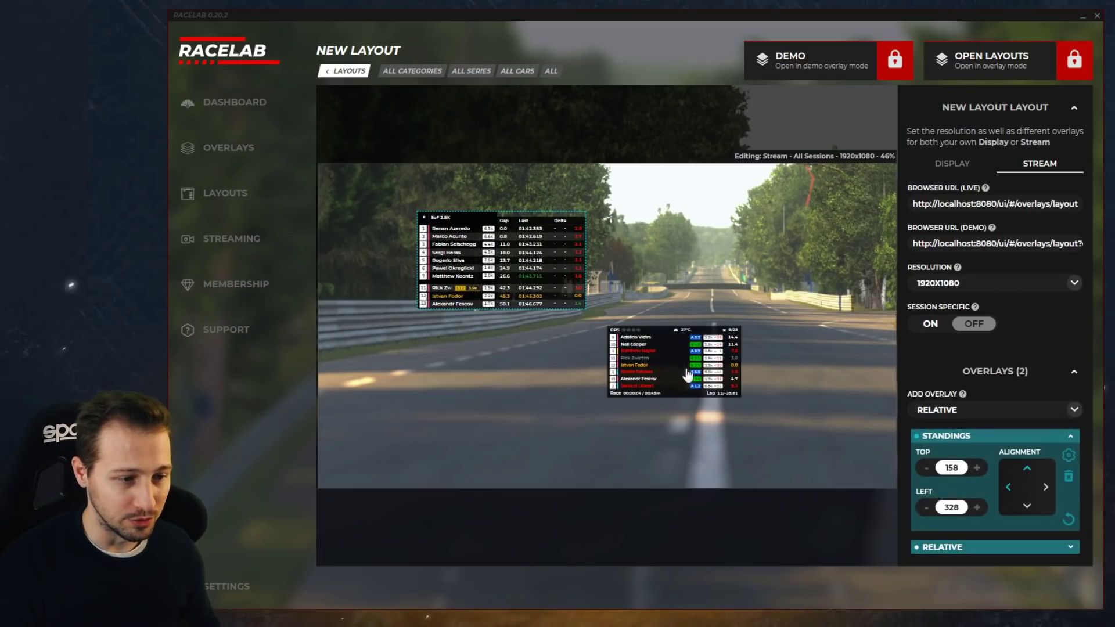
{"action": "left_click", "coordinate": [784, 444]}
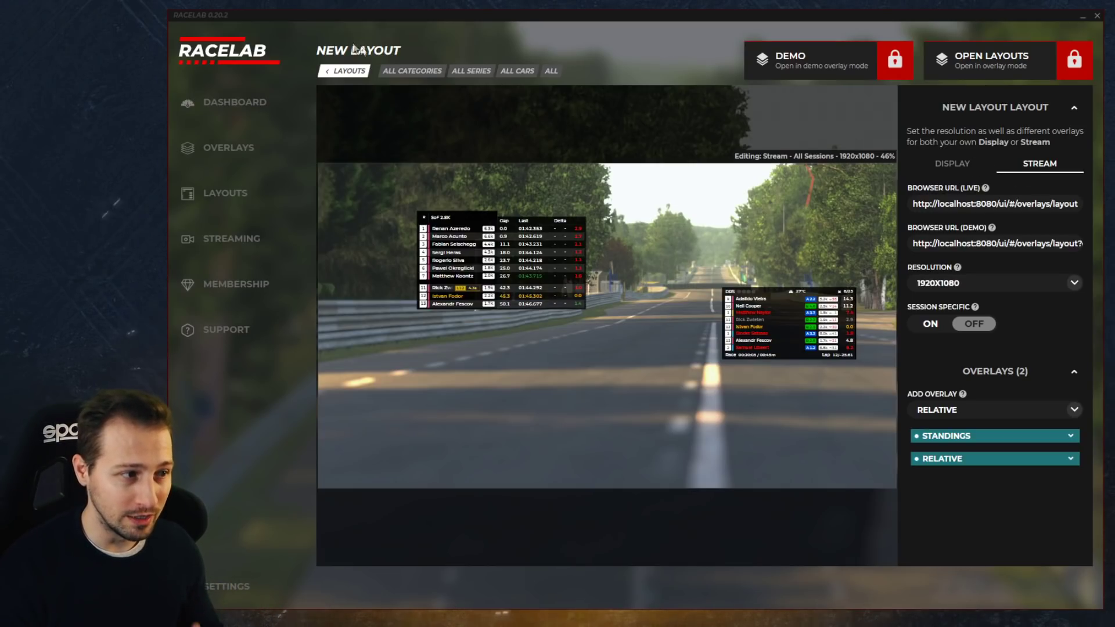
Return to the layout list, rename the new layout as Road layout, save it and open it again
{"action": "left_click", "coordinate": [349, 74]}
{"action": "left_click", "coordinate": [630, 158]}
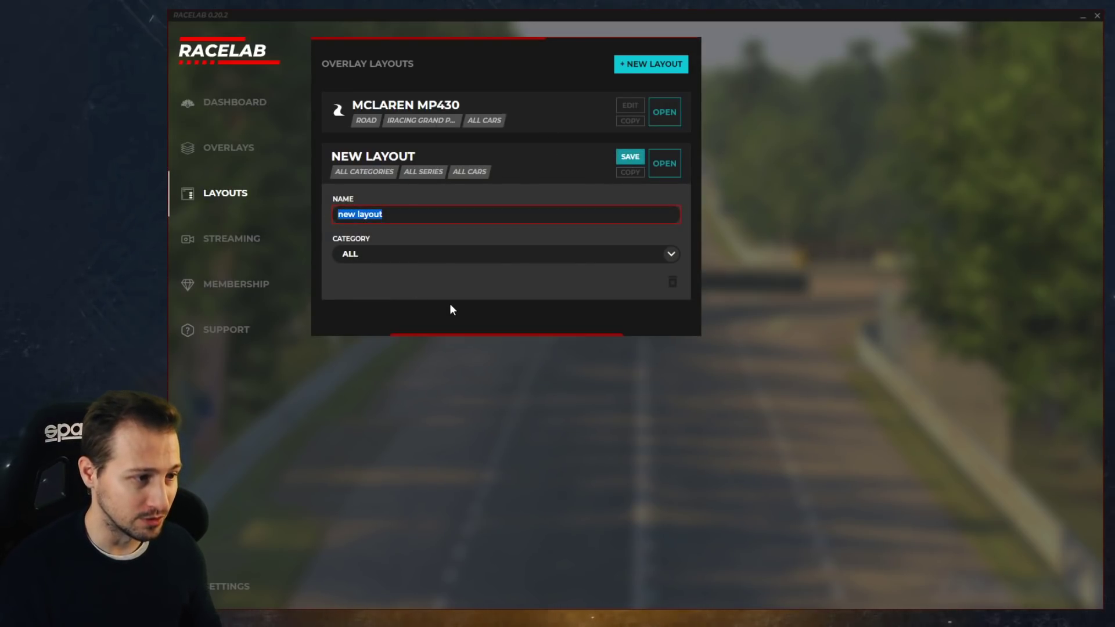
{"action": "type", "text": "Road layout"}
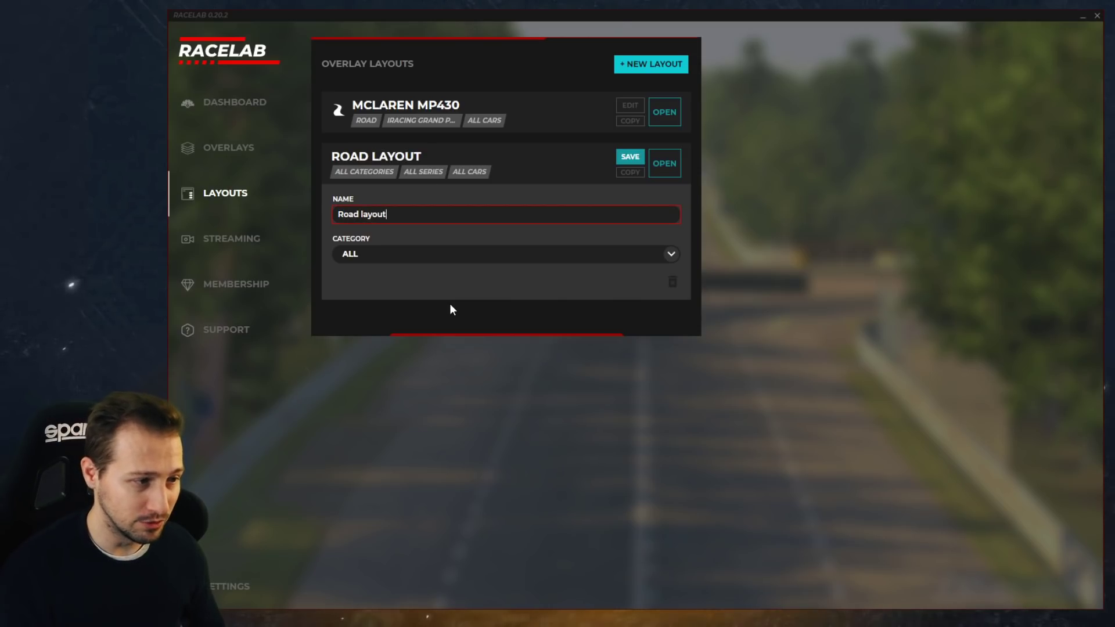
{"action": "left_click", "coordinate": [625, 158]}
{"action": "left_click", "coordinate": [662, 165]}
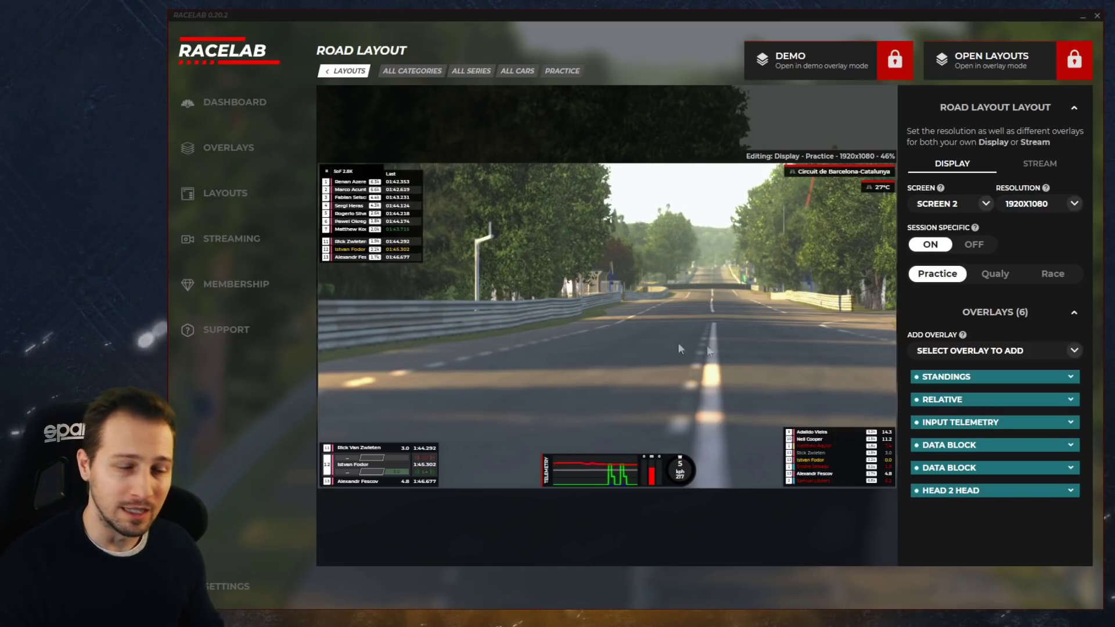
Review the Road layout's qualifying and practice display overlays and its all-sessions stream overlays
{"action": "left_click", "coordinate": [990, 275]}
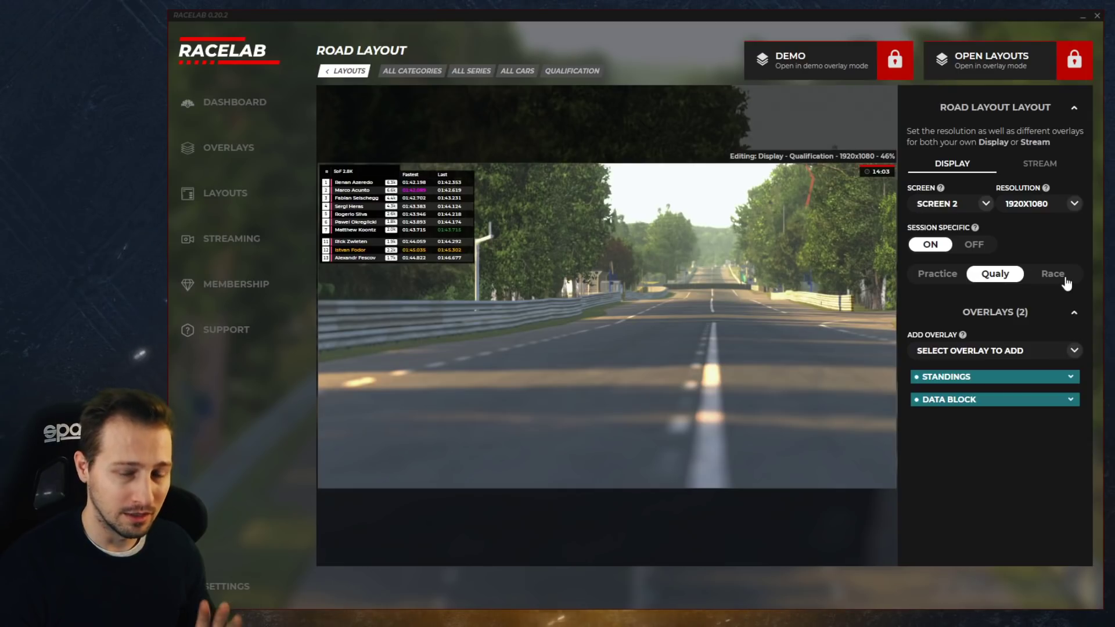
{"action": "left_click", "coordinate": [940, 277]}
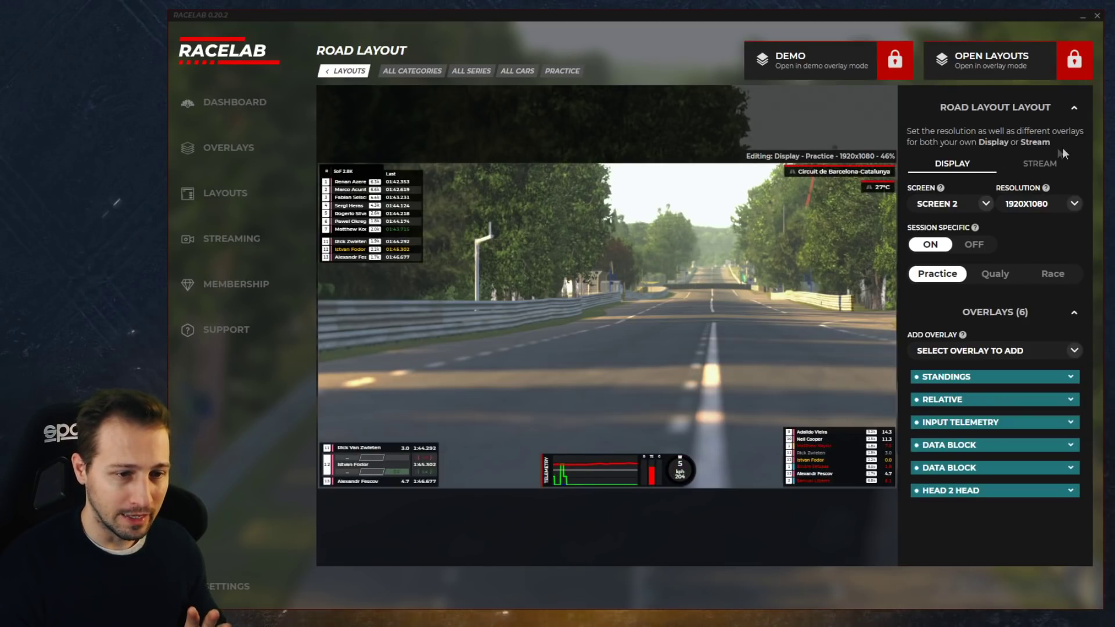
{"action": "left_click", "coordinate": [1039, 165]}
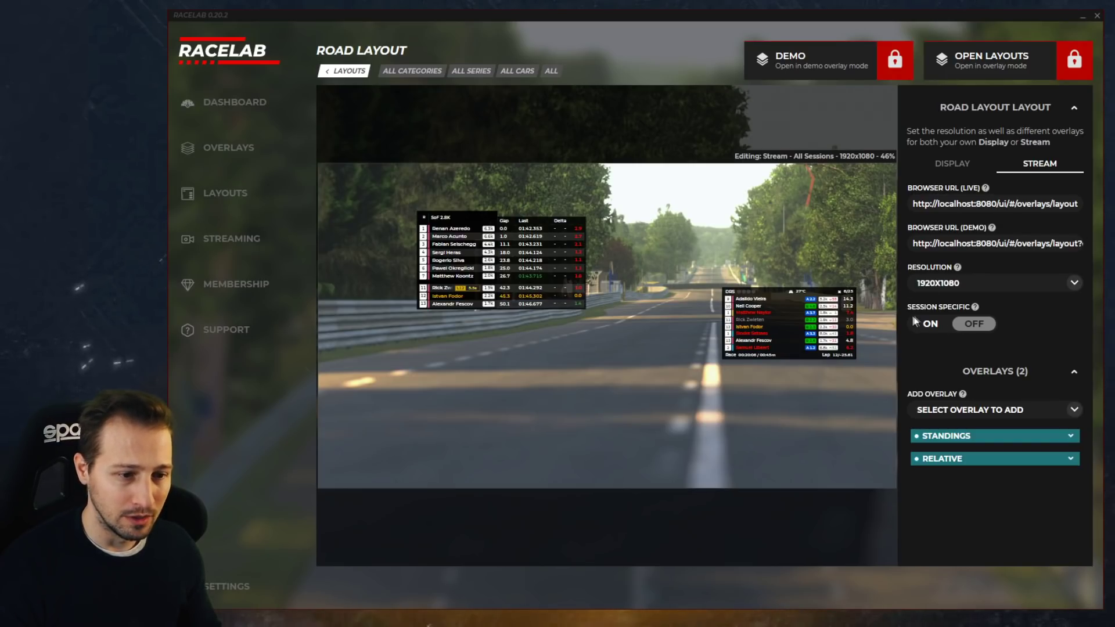
Turn on session-specific overlays for the stream and add a Standings overlay to its practice session
{"action": "left_click", "coordinate": [930, 323]}
{"action": "left_click", "coordinate": [967, 433]}
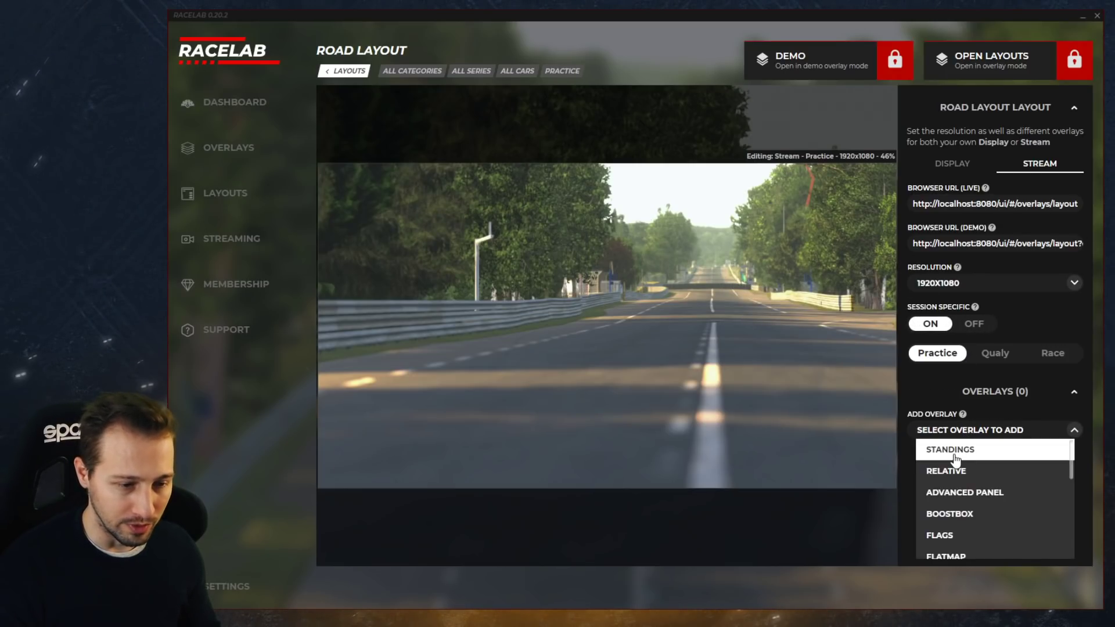
{"action": "left_click", "coordinate": [947, 451]}
Align the stream's practice Standings overlay to the upper-right corner with a slight offset from the top and right edges
{"action": "left_click_drag", "start_coordinate": [673, 360], "coordinate": [787, 237]}
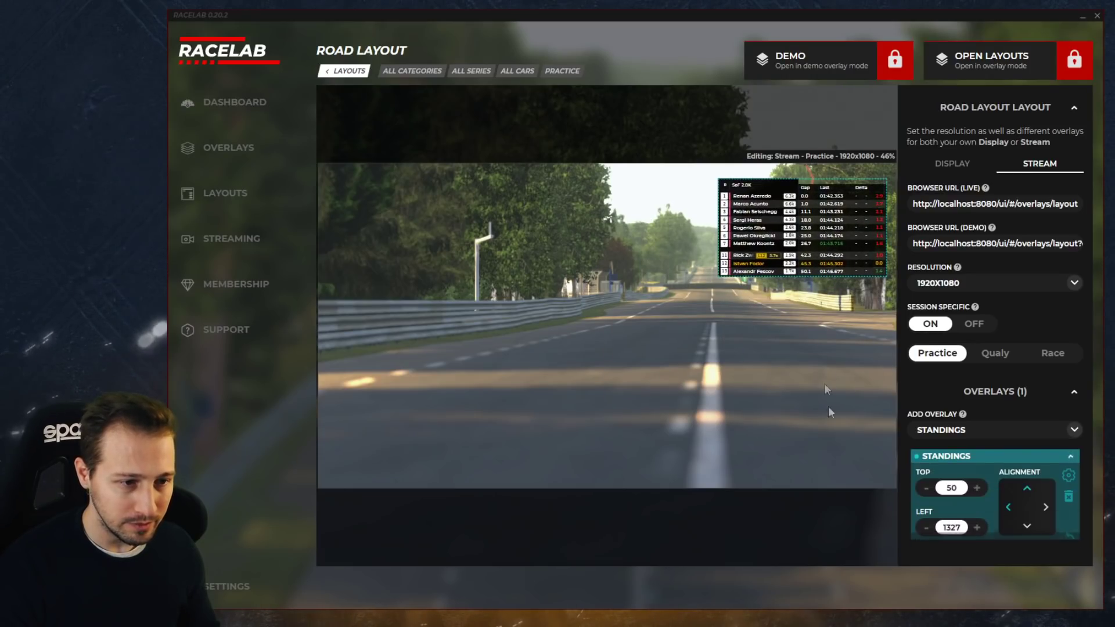
{"action": "left_click", "coordinate": [1045, 507]}
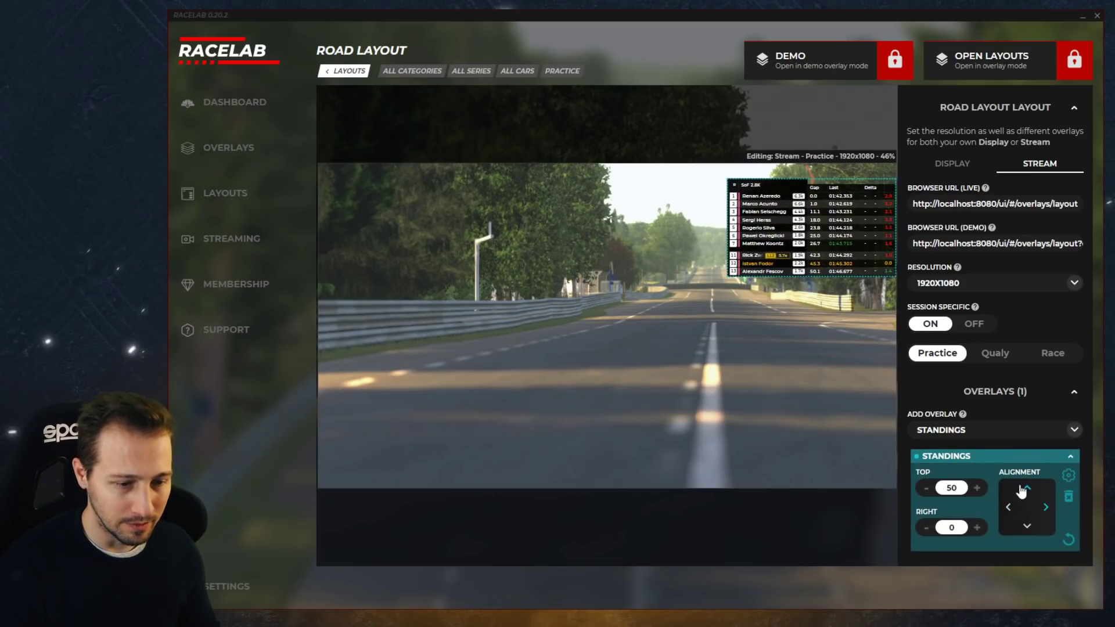
{"action": "left_click", "coordinate": [977, 488]}
{"action": "left_click", "coordinate": [977, 527]}
{"action": "left_click", "coordinate": [767, 394]}
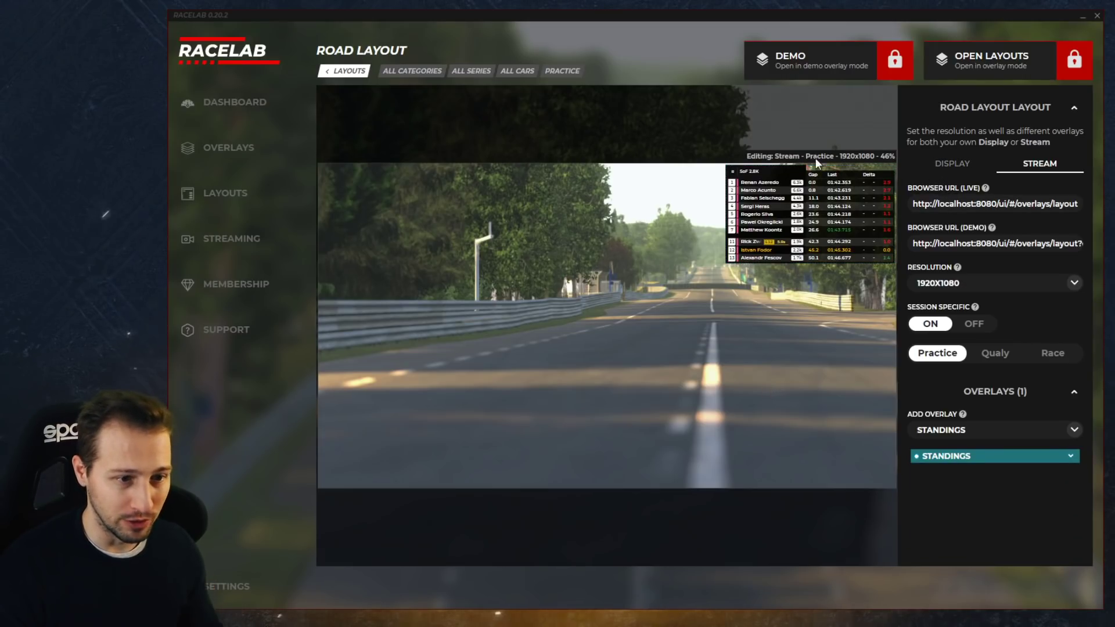
Compare the practice overlays of the display layout with those of the stream layout
{"action": "left_click", "coordinate": [943, 175]}
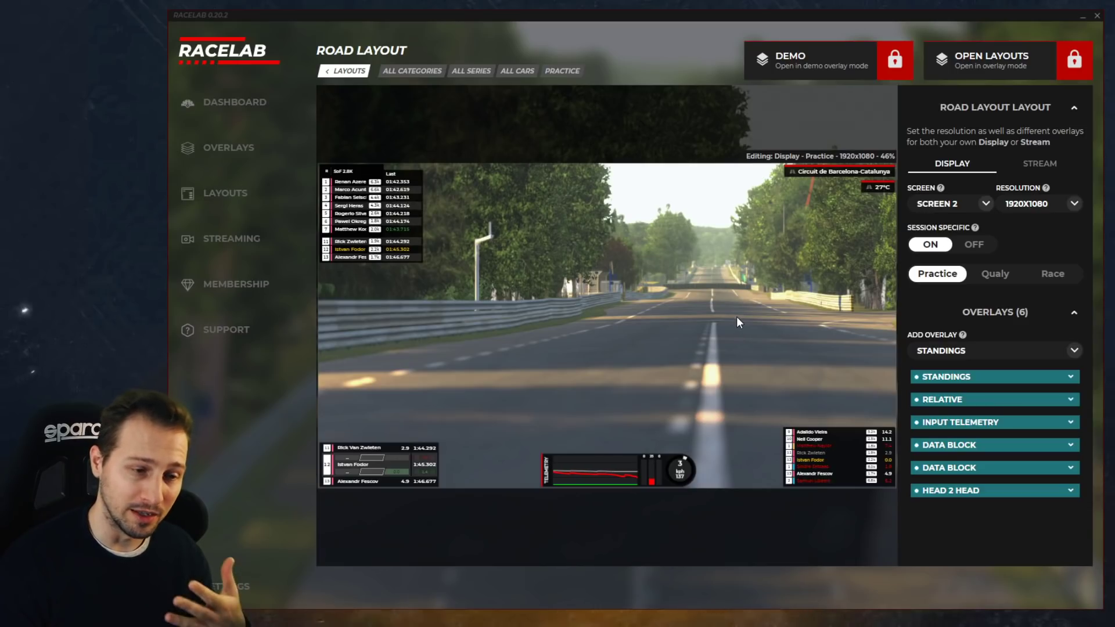
{"action": "left_click", "coordinate": [1039, 166]}
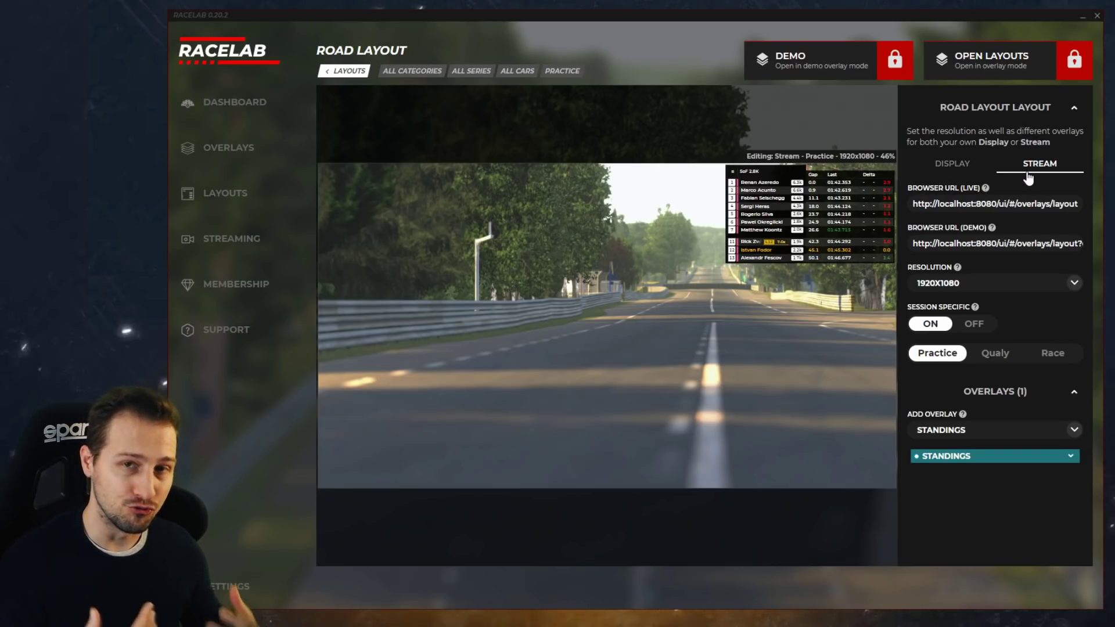
{"action": "left_click", "coordinate": [953, 166]}
{"action": "left_click", "coordinate": [1052, 174]}
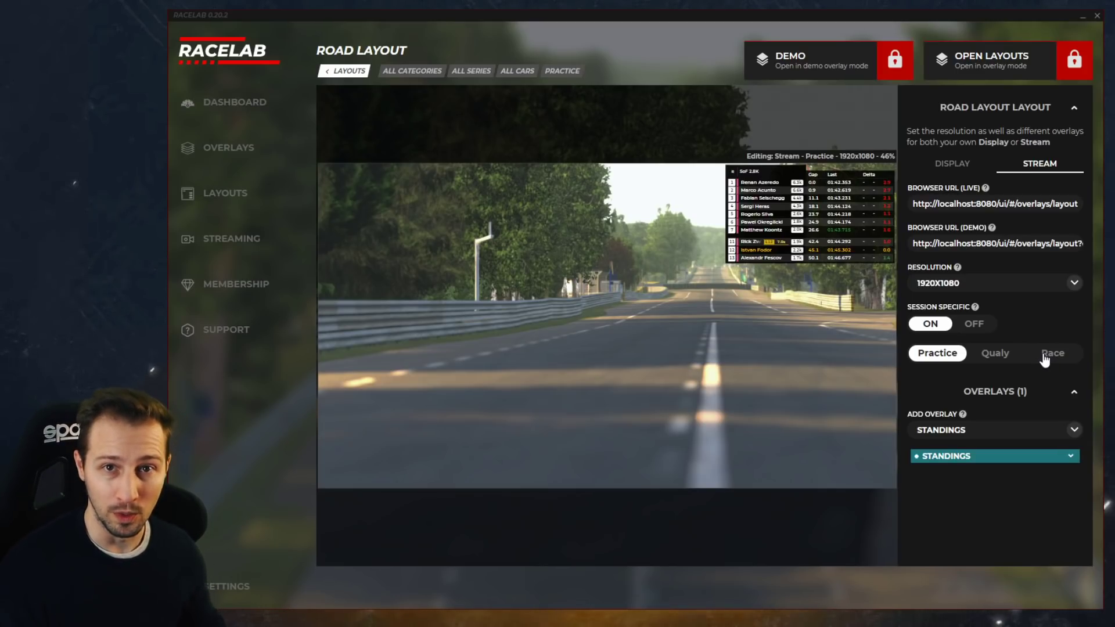
{"action": "left_click", "coordinate": [963, 167]}
{"action": "left_click", "coordinate": [1002, 164]}
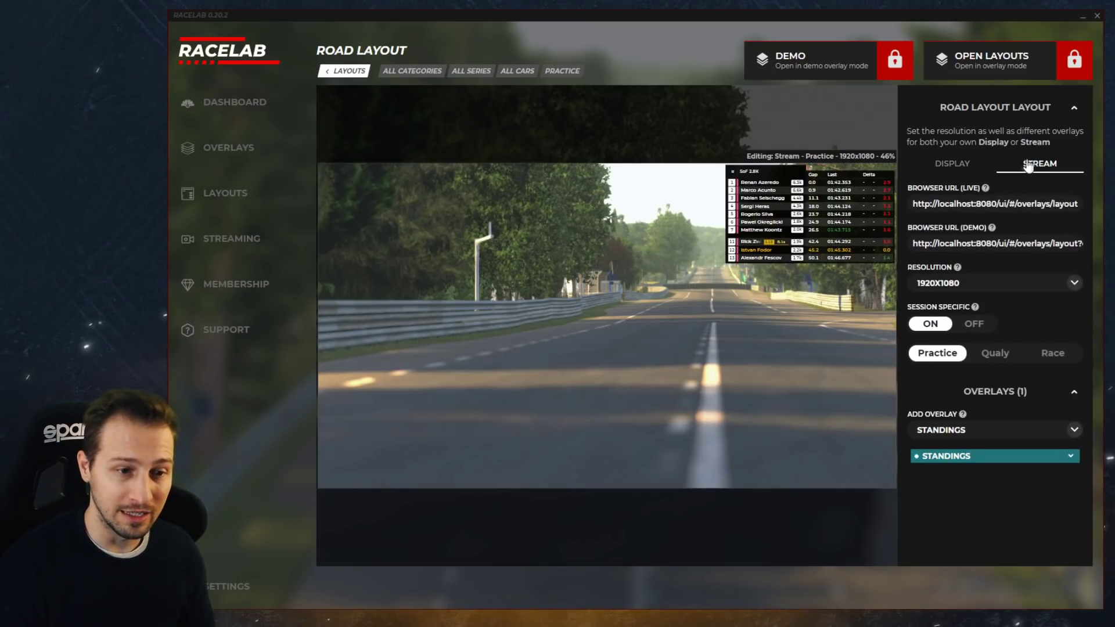
{"action": "left_click", "coordinate": [954, 165]}
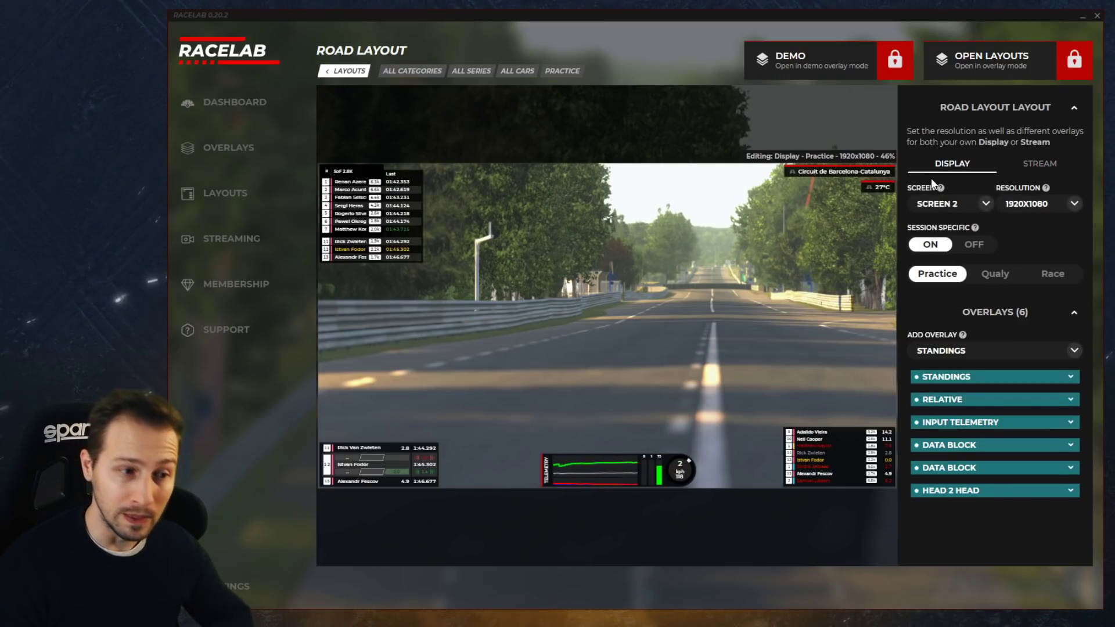
{"action": "left_click", "coordinate": [1038, 167]}
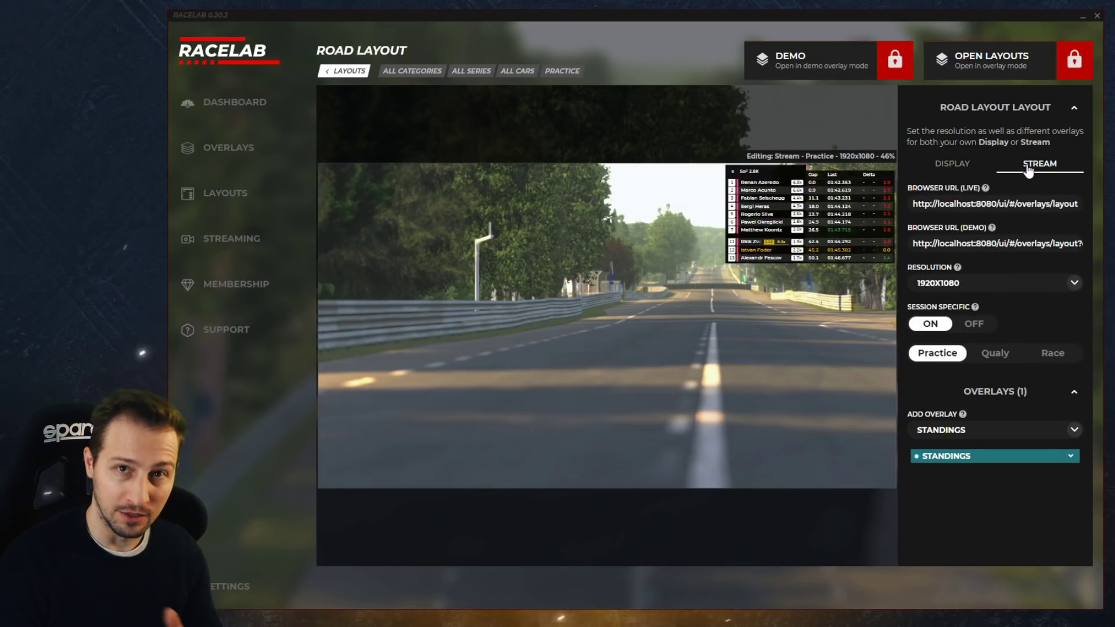
{"action": "left_click", "coordinate": [953, 167]}
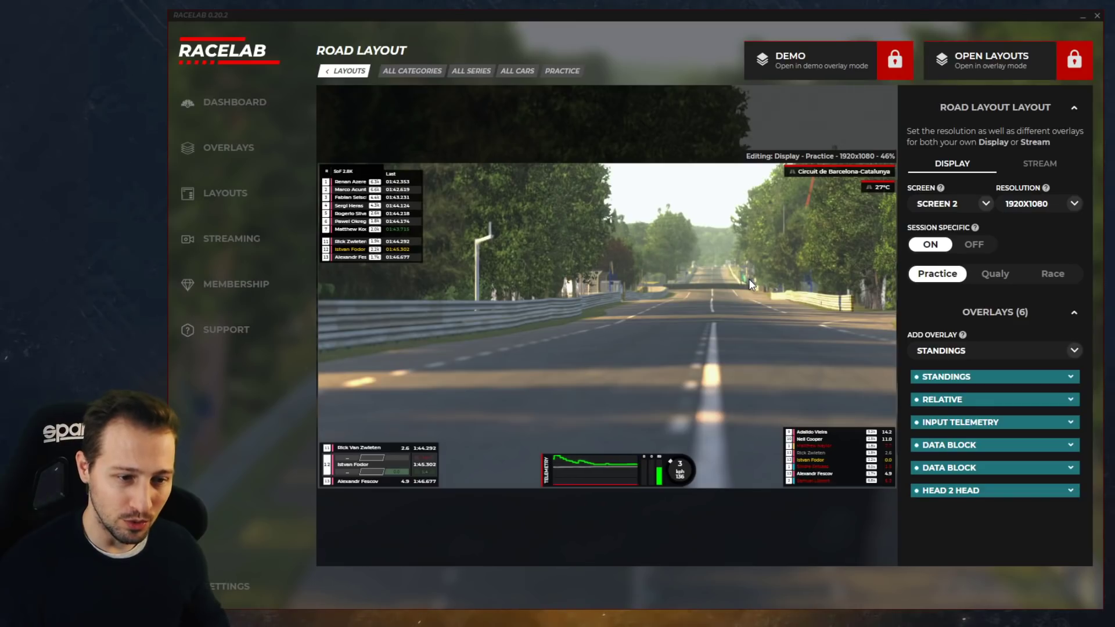